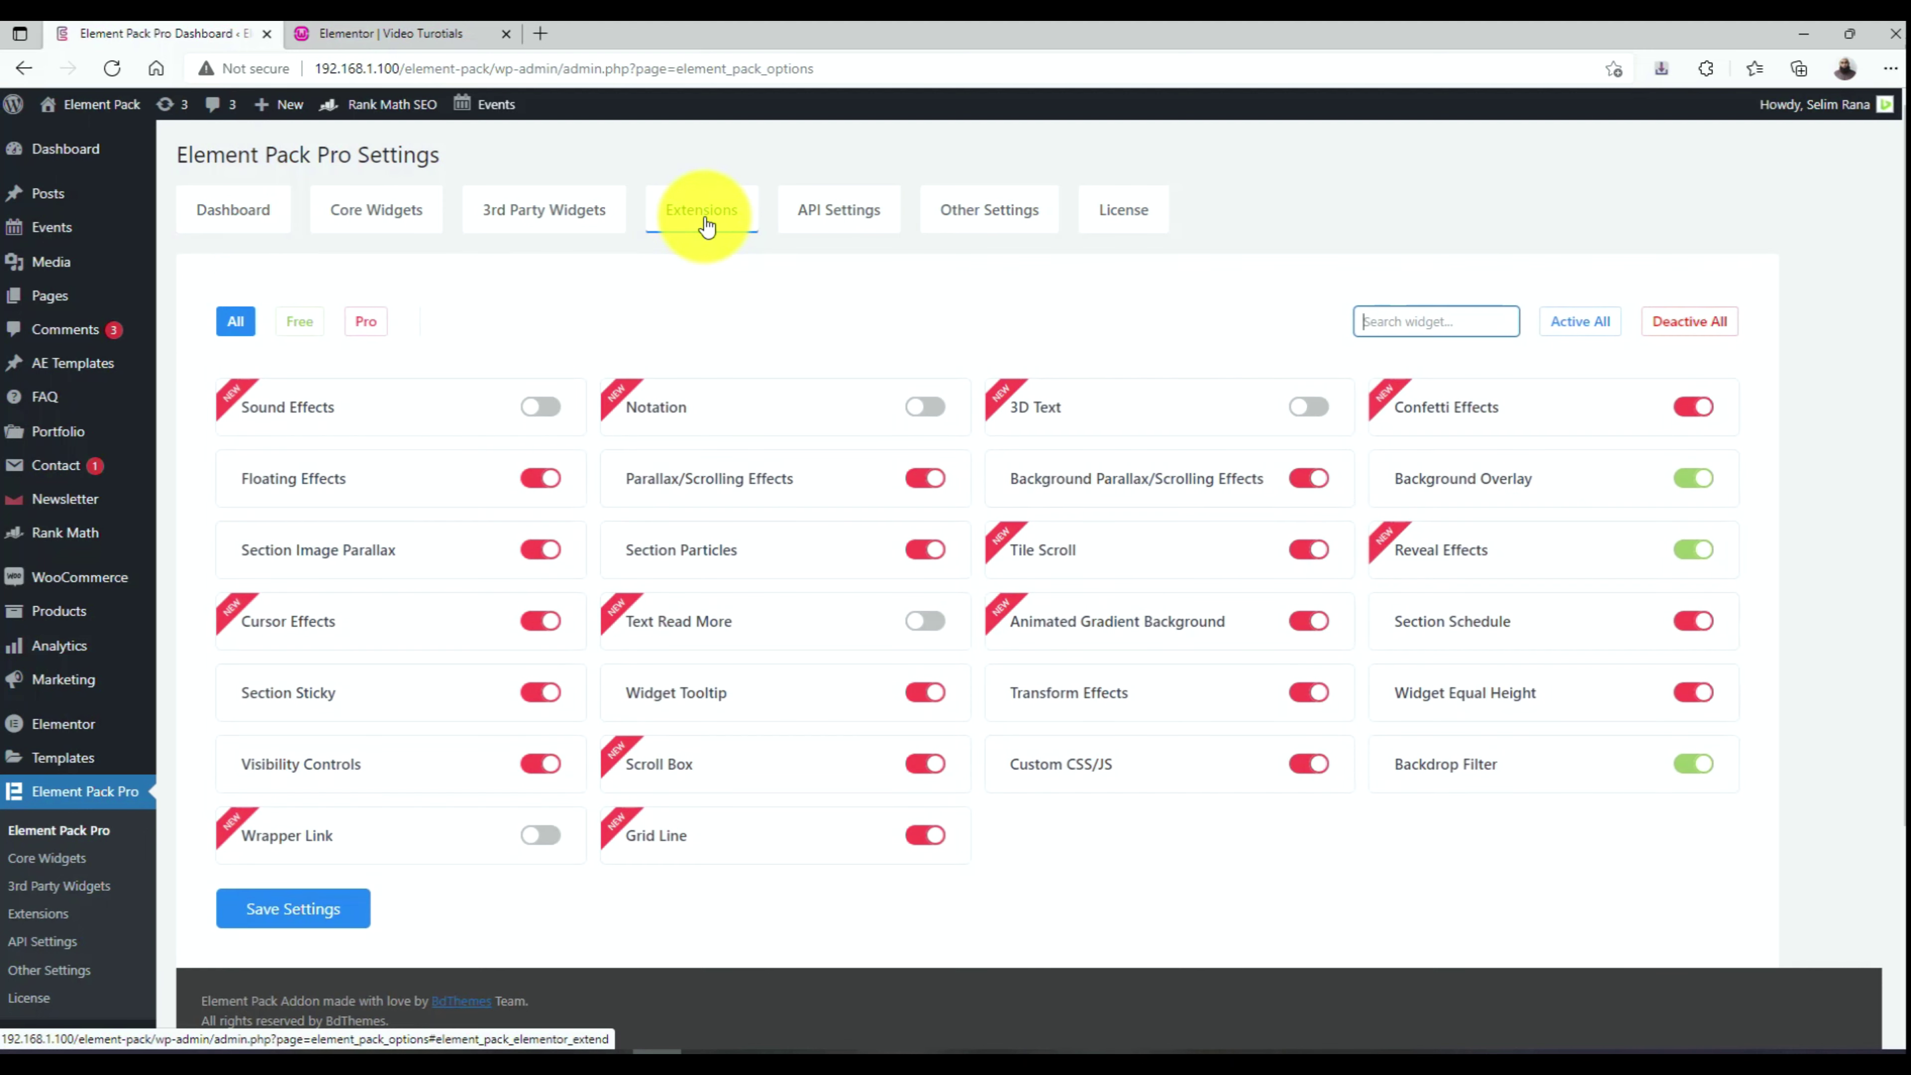
Enable the Notation extension and save the settings, and reload the page in the Elementor editor.
{"action": "left_click", "coordinate": [937, 419]}
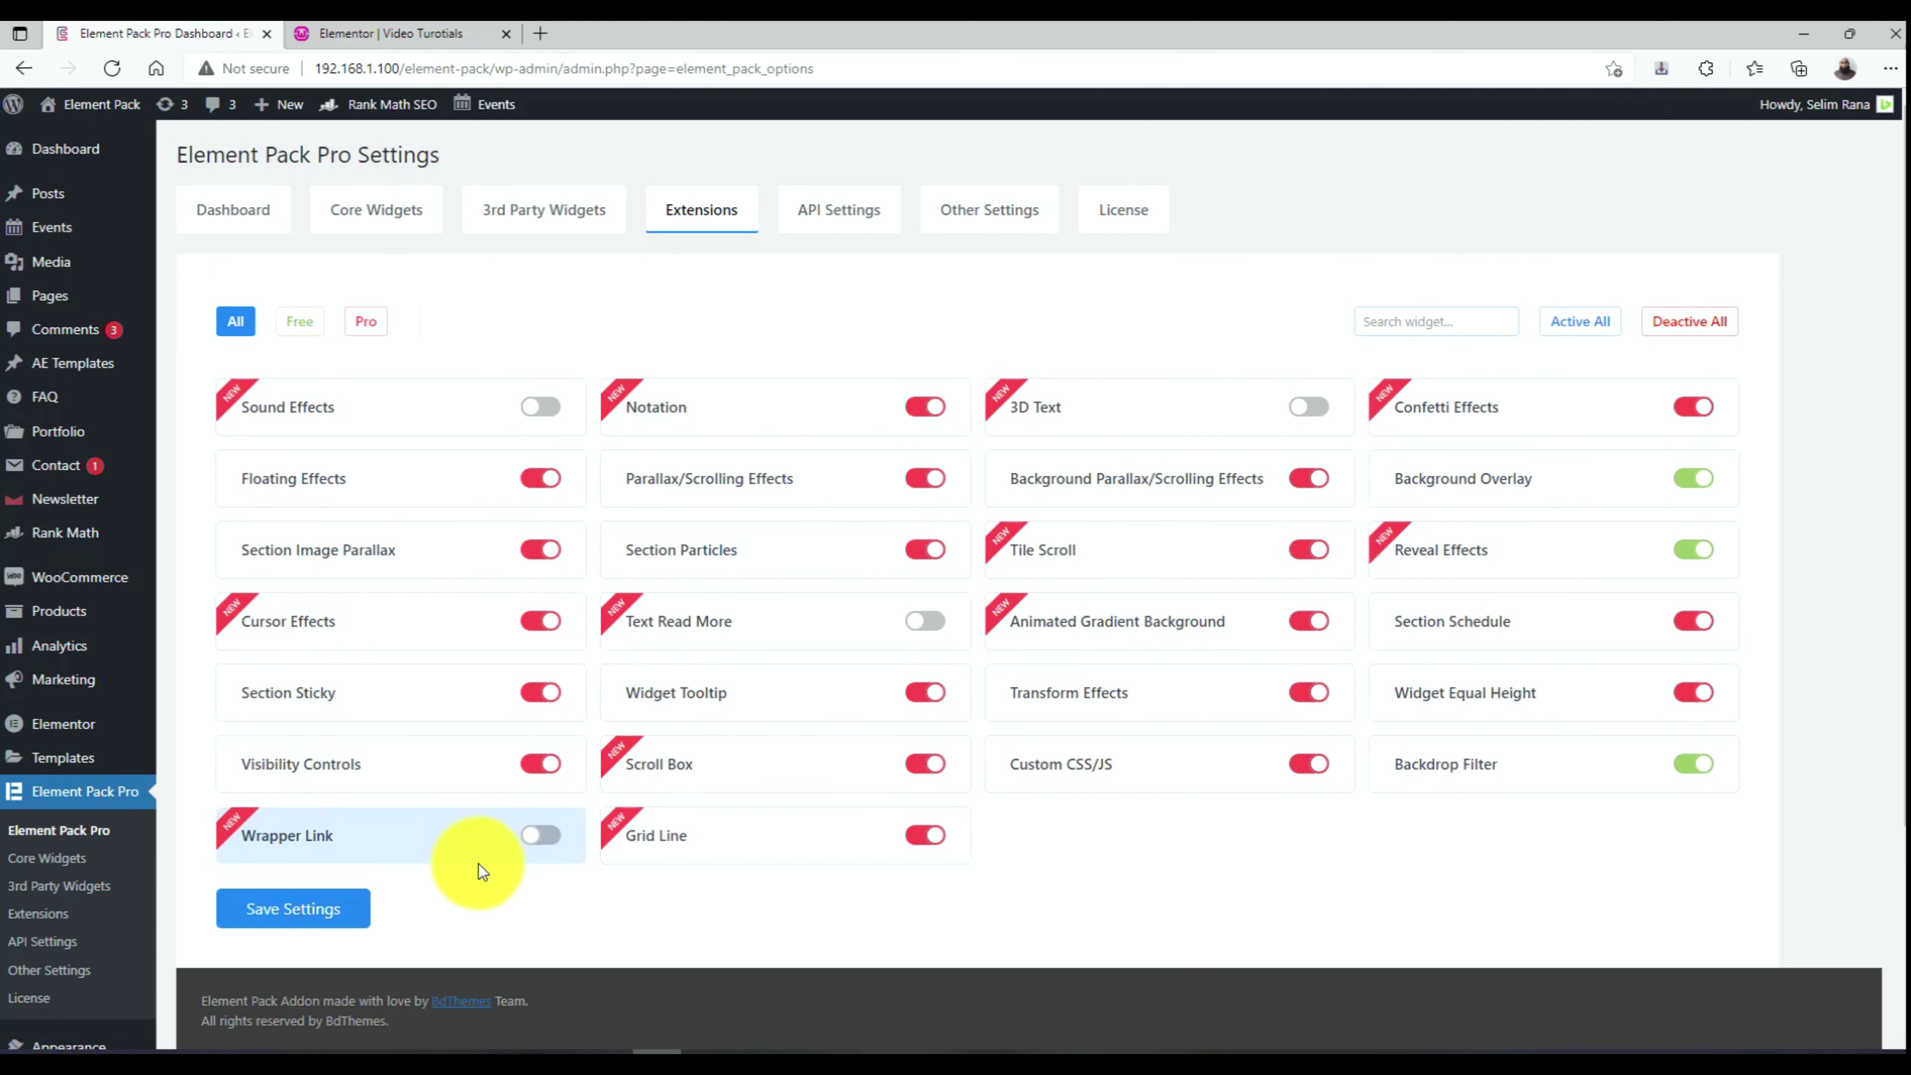
{"action": "left_click", "coordinate": [336, 924]}
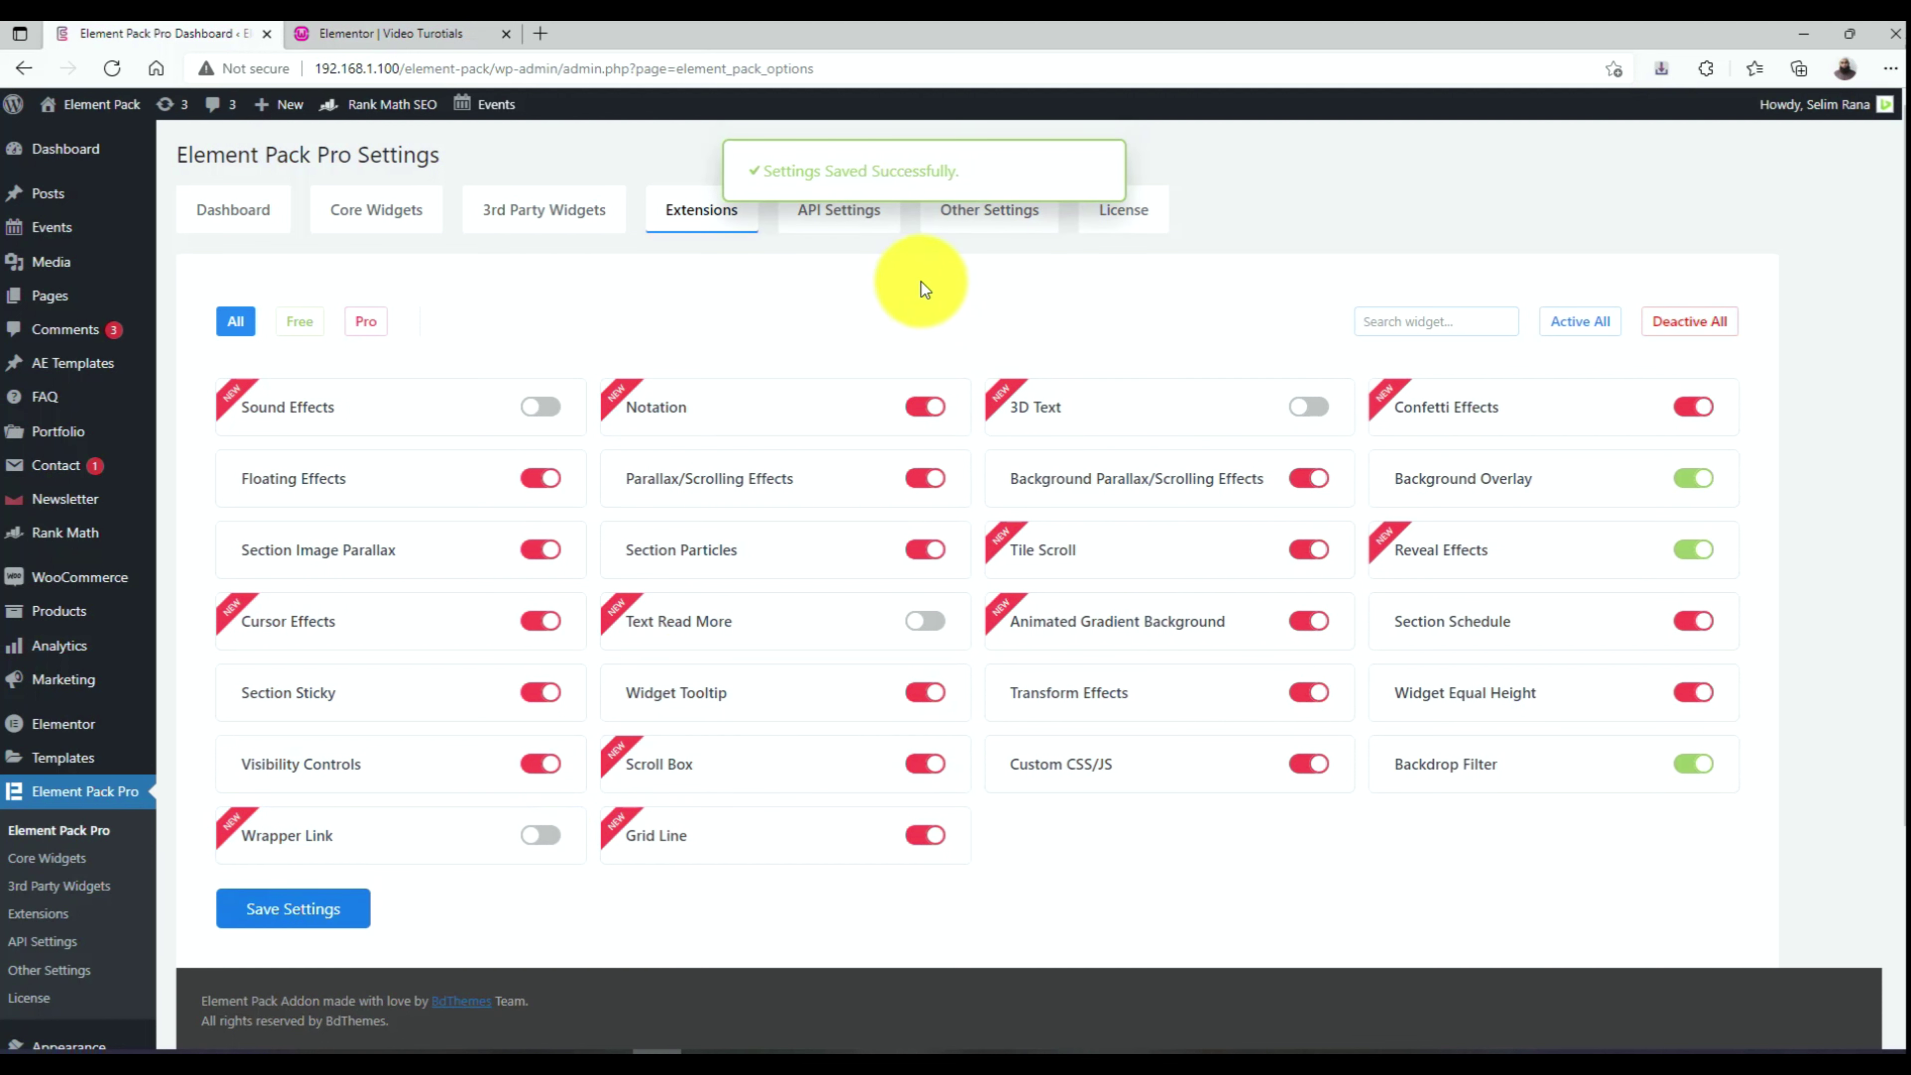
{"action": "left_click", "coordinate": [437, 35]}
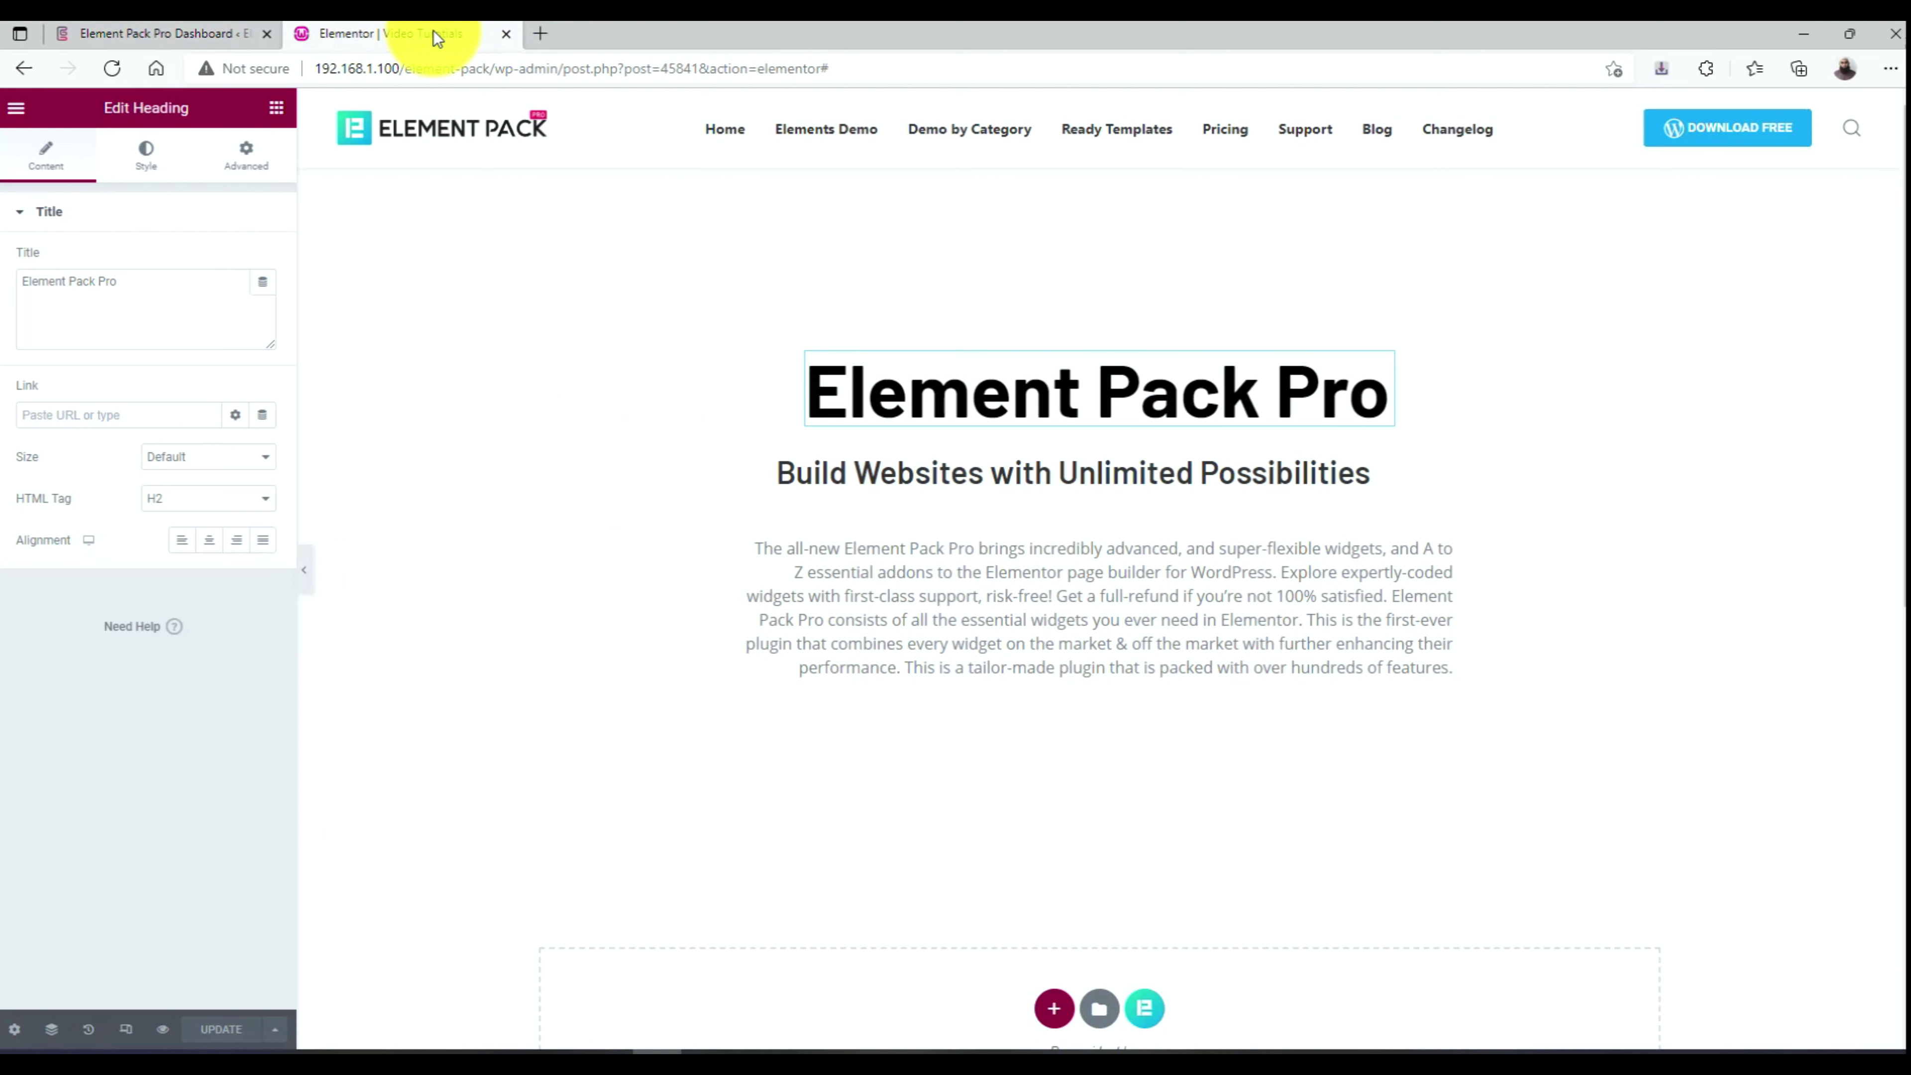
{"action": "right_click", "coordinate": [1226, 155]}
{"action": "left_click", "coordinate": [1294, 242]}
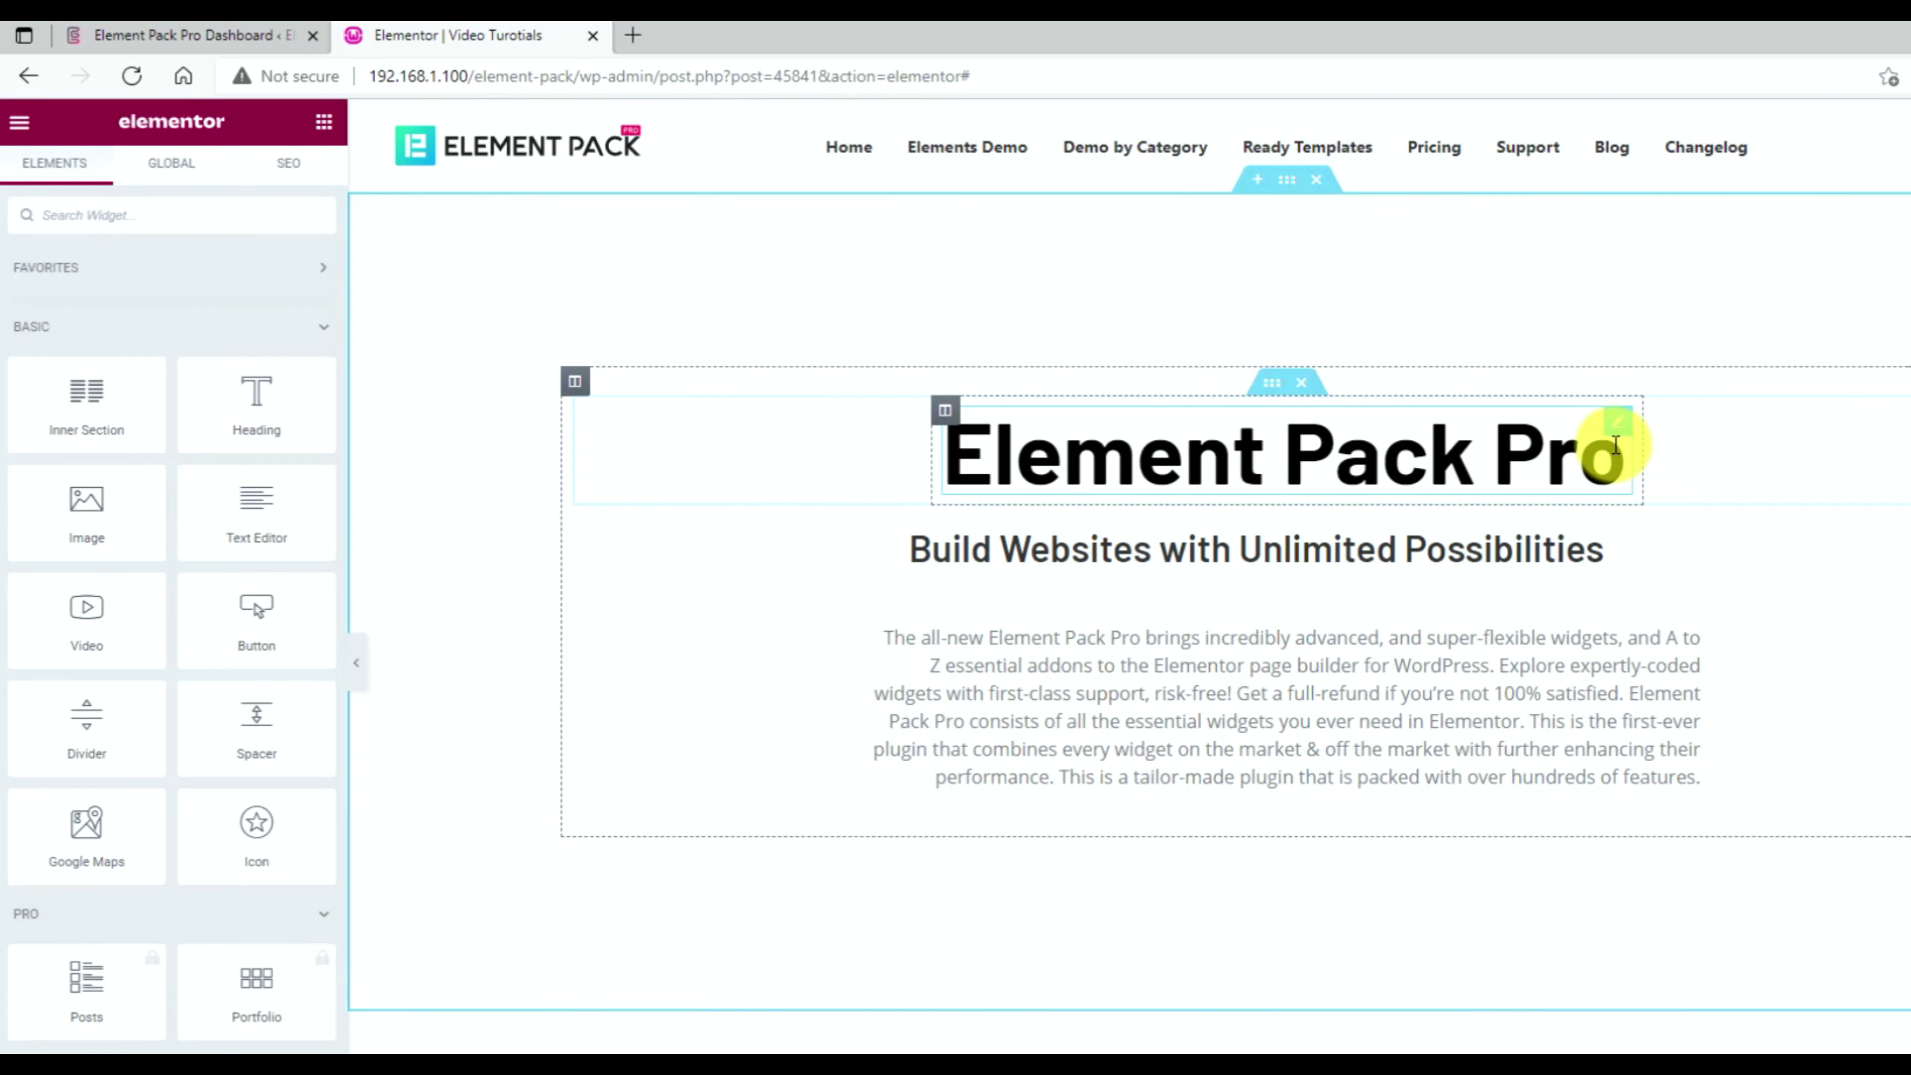
Enable Notation Effects on the "Element Pack Pro" heading and expand its notation item, keeping Widget as the element type.
{"action": "left_click", "coordinate": [1615, 424]}
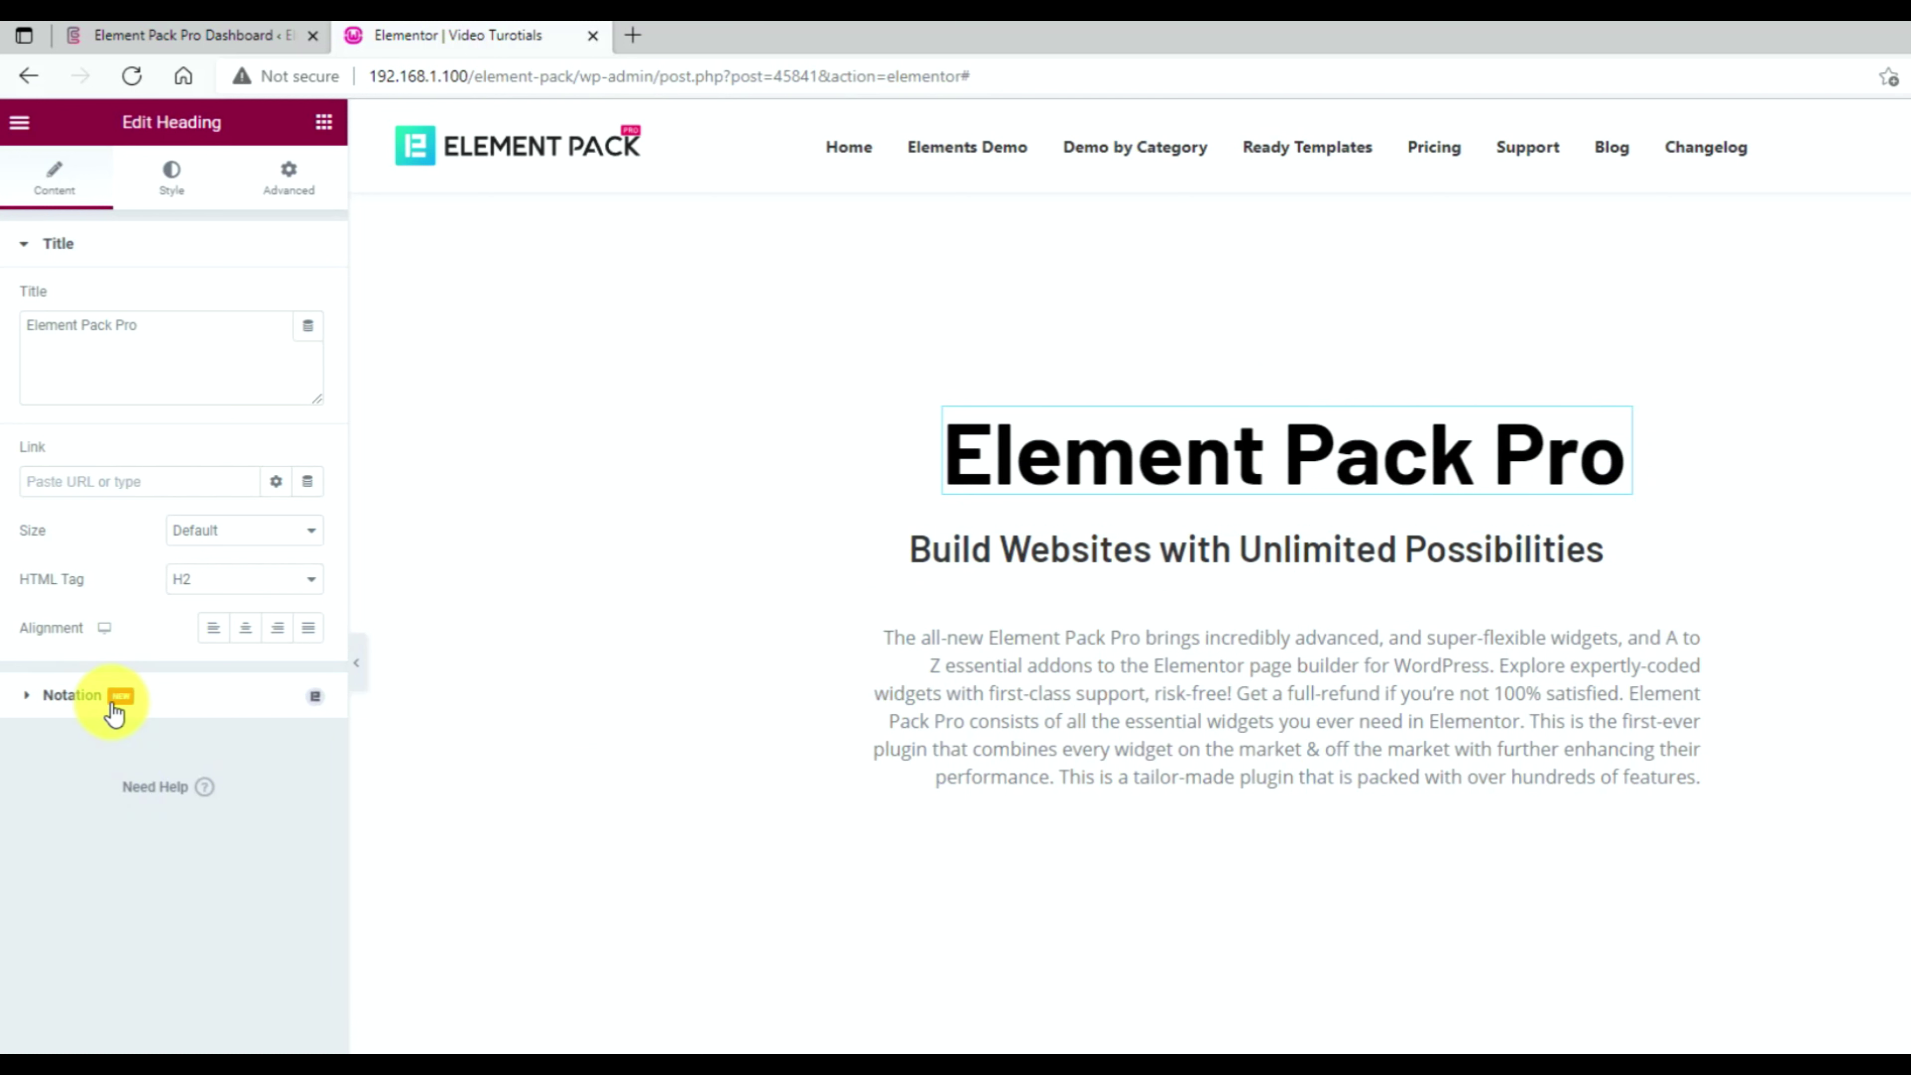
{"action": "left_click", "coordinate": [180, 700]}
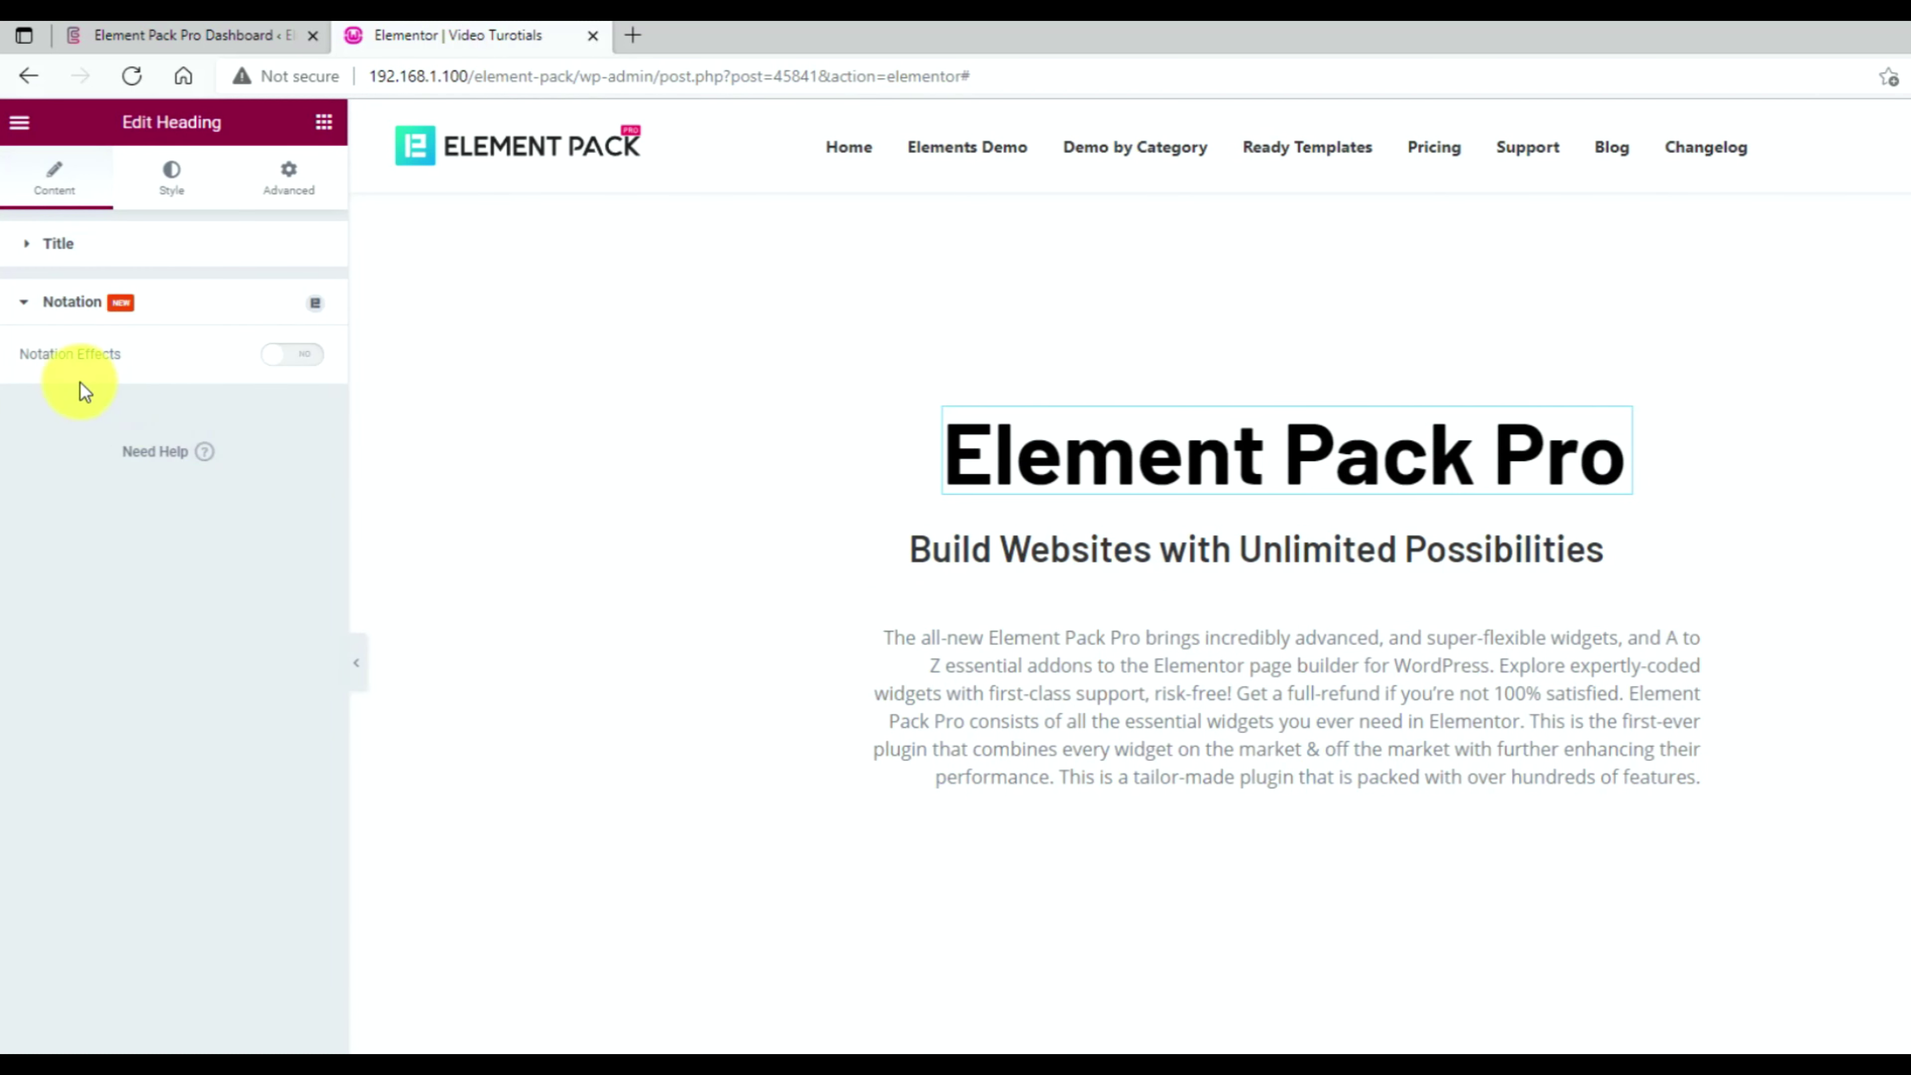
{"action": "left_click", "coordinate": [305, 360]}
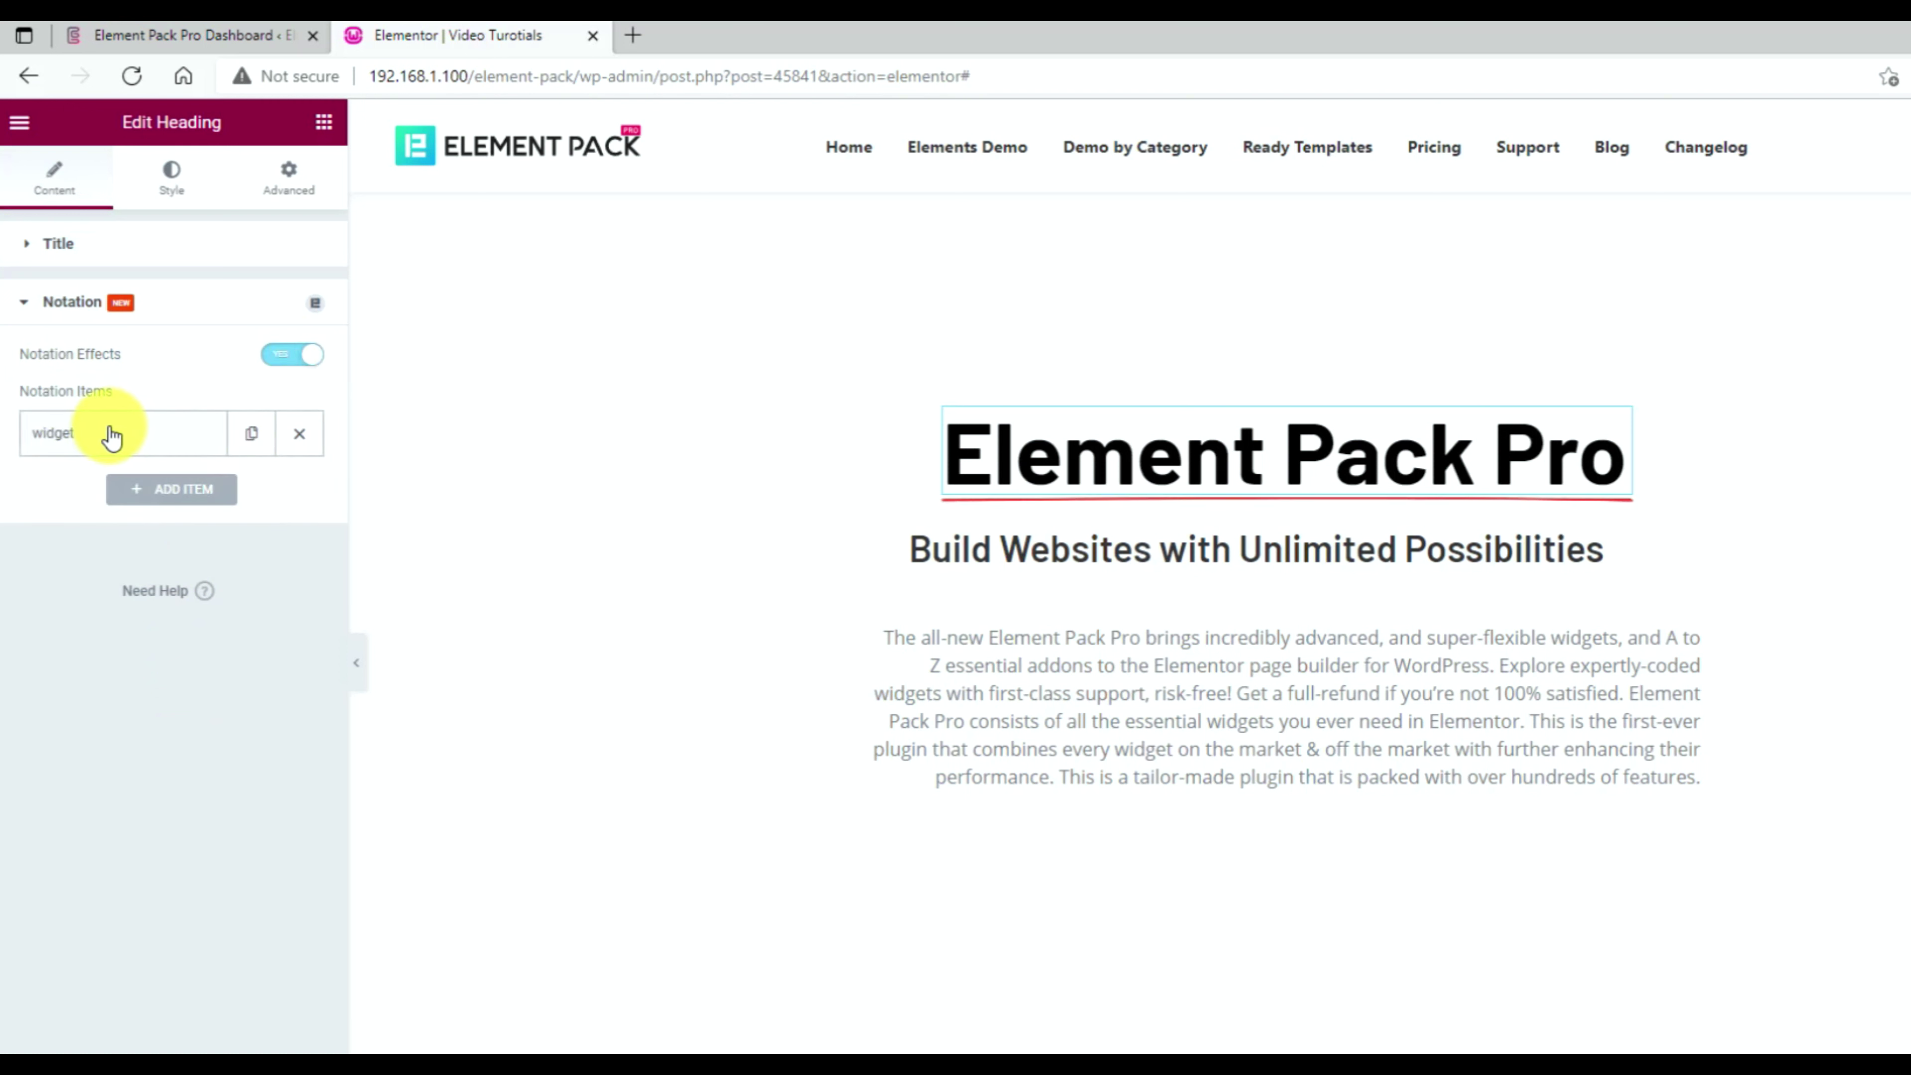
{"action": "left_click", "coordinate": [156, 446]}
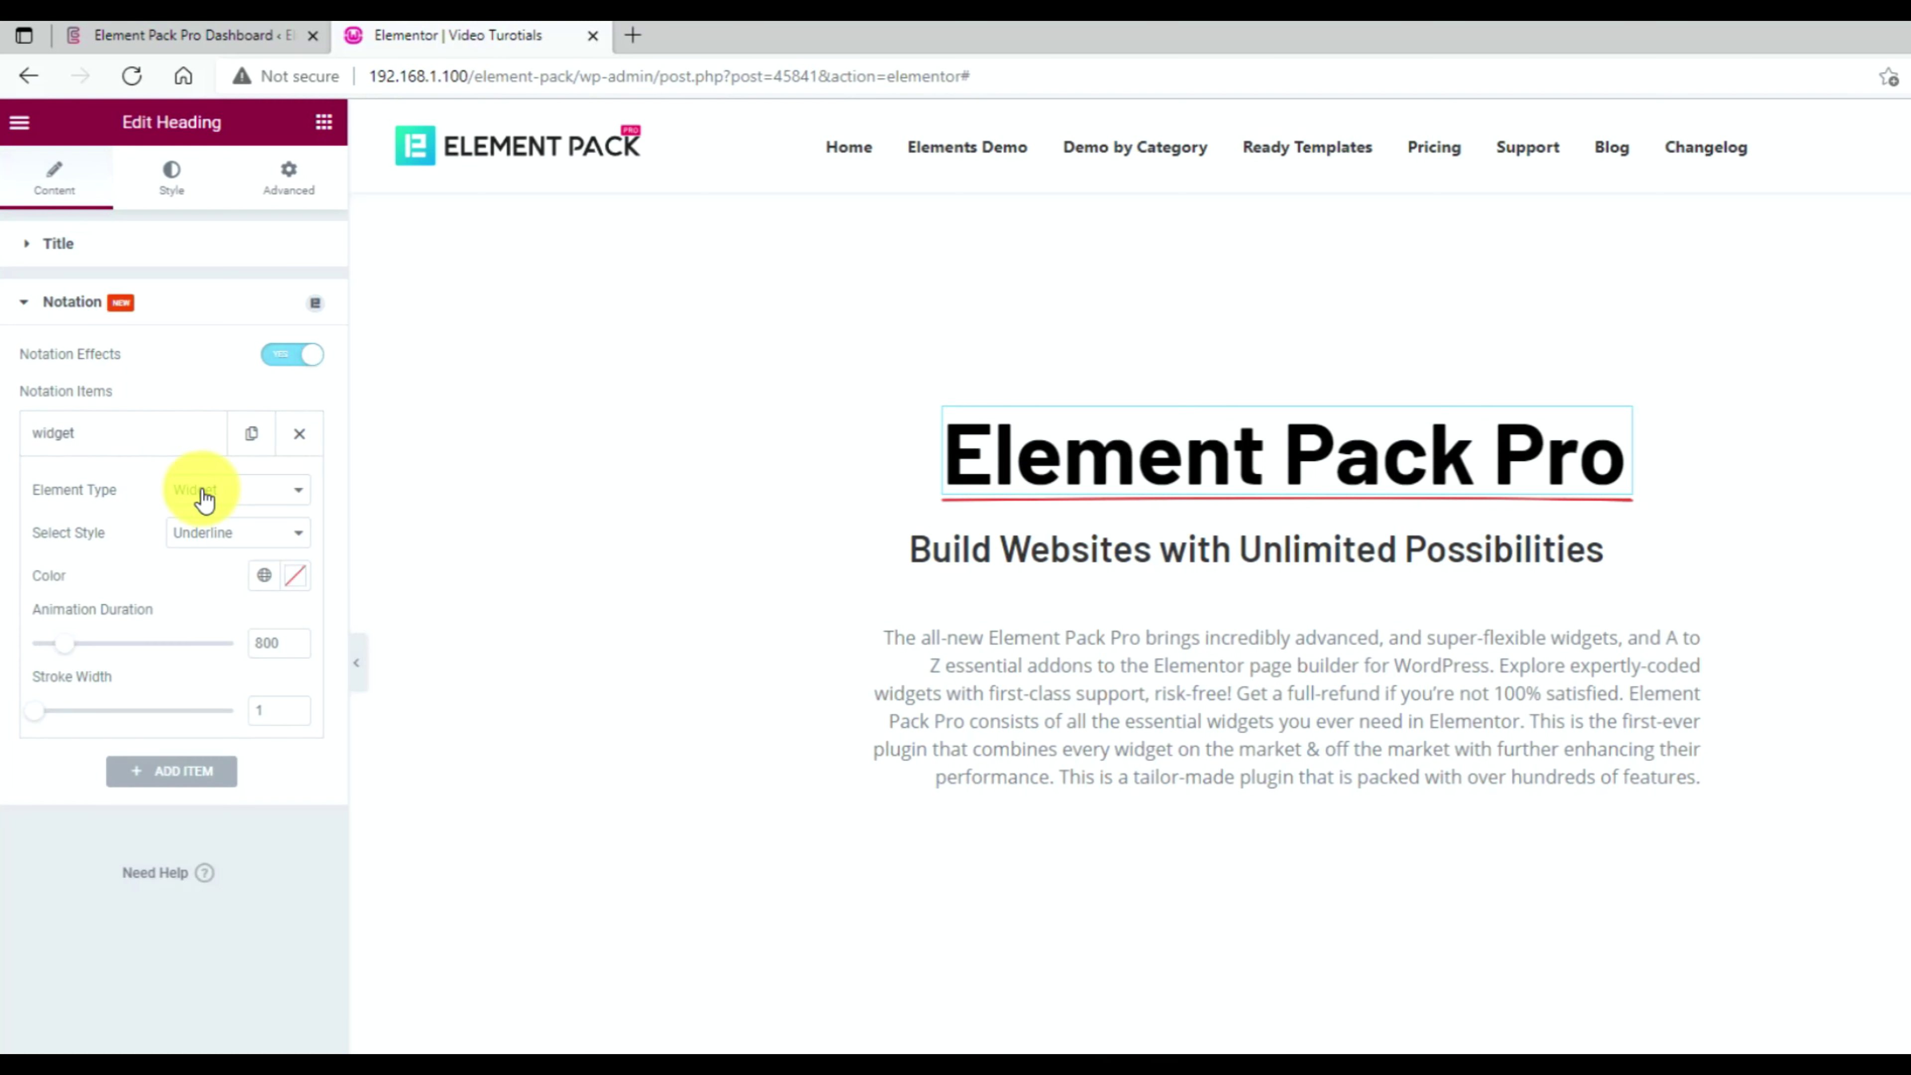
{"action": "left_click", "coordinate": [222, 495]}
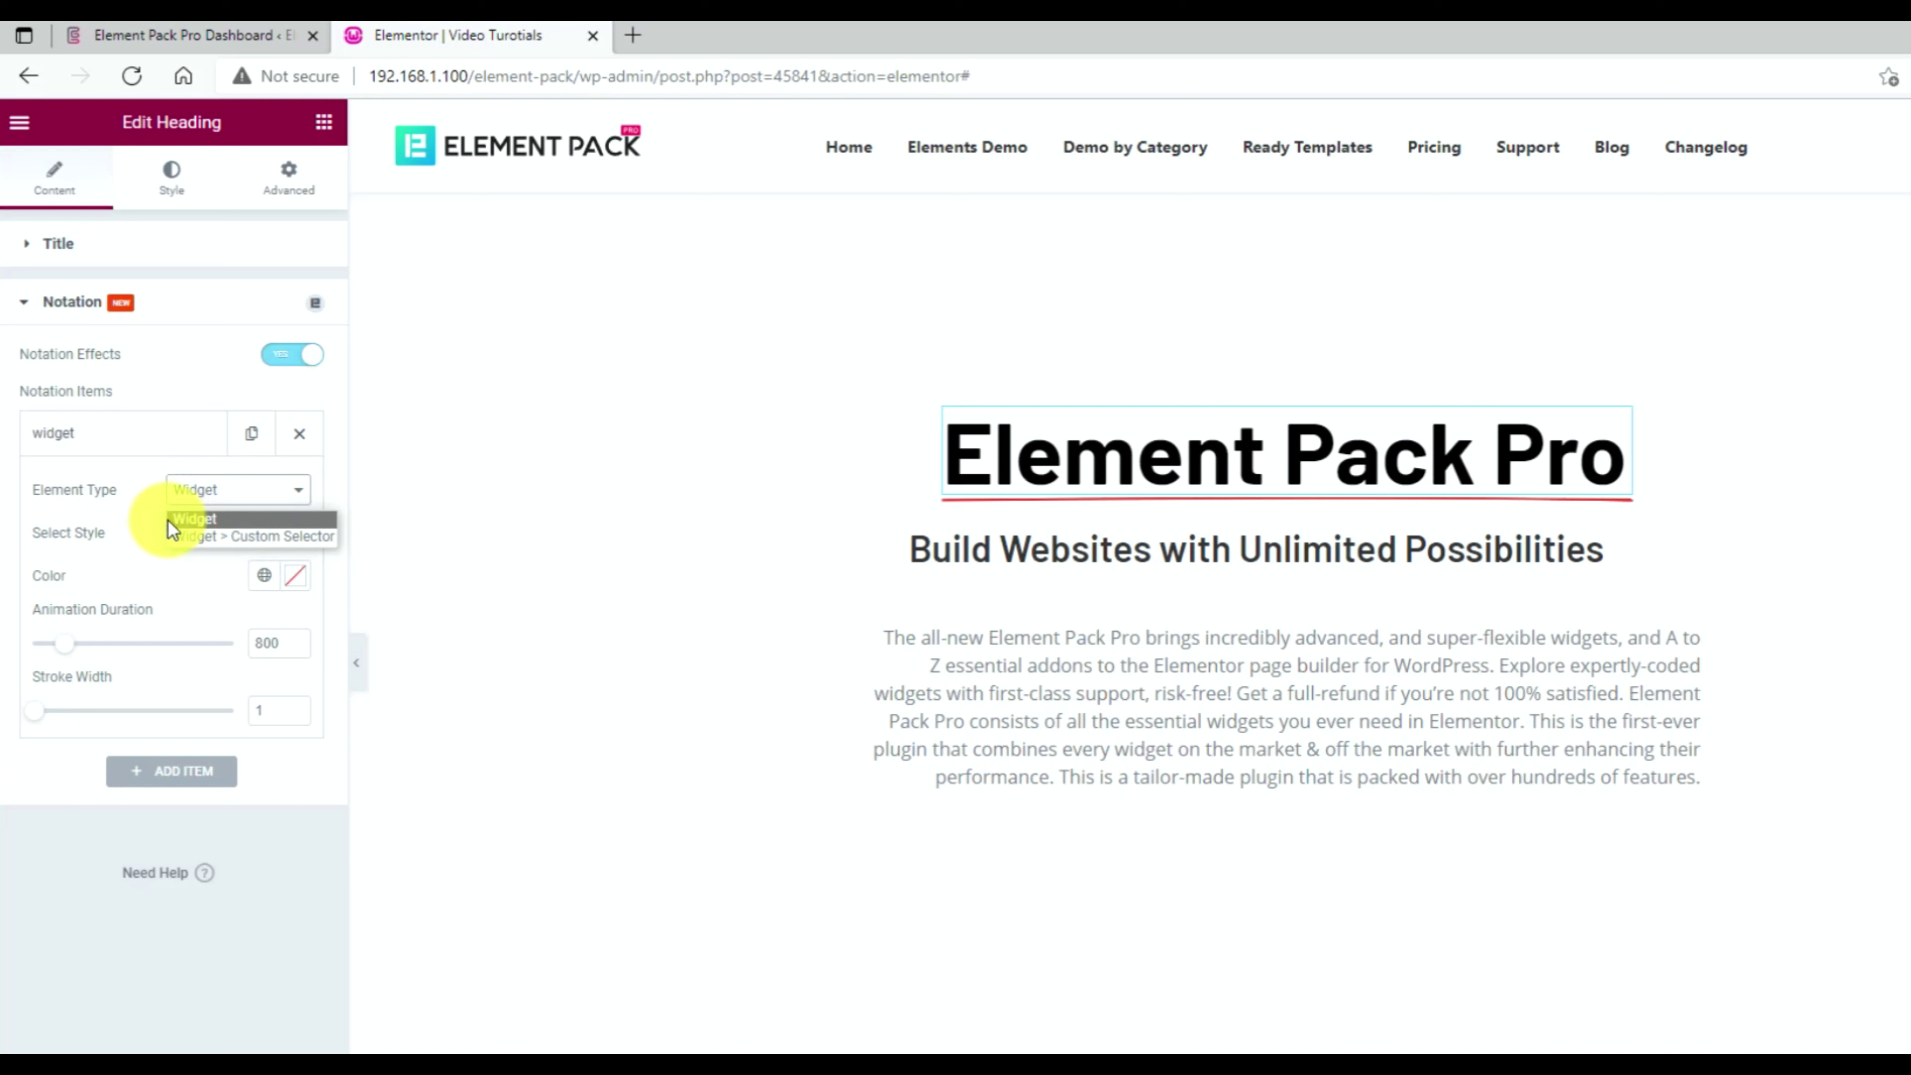
{"action": "left_click", "coordinate": [141, 514]}
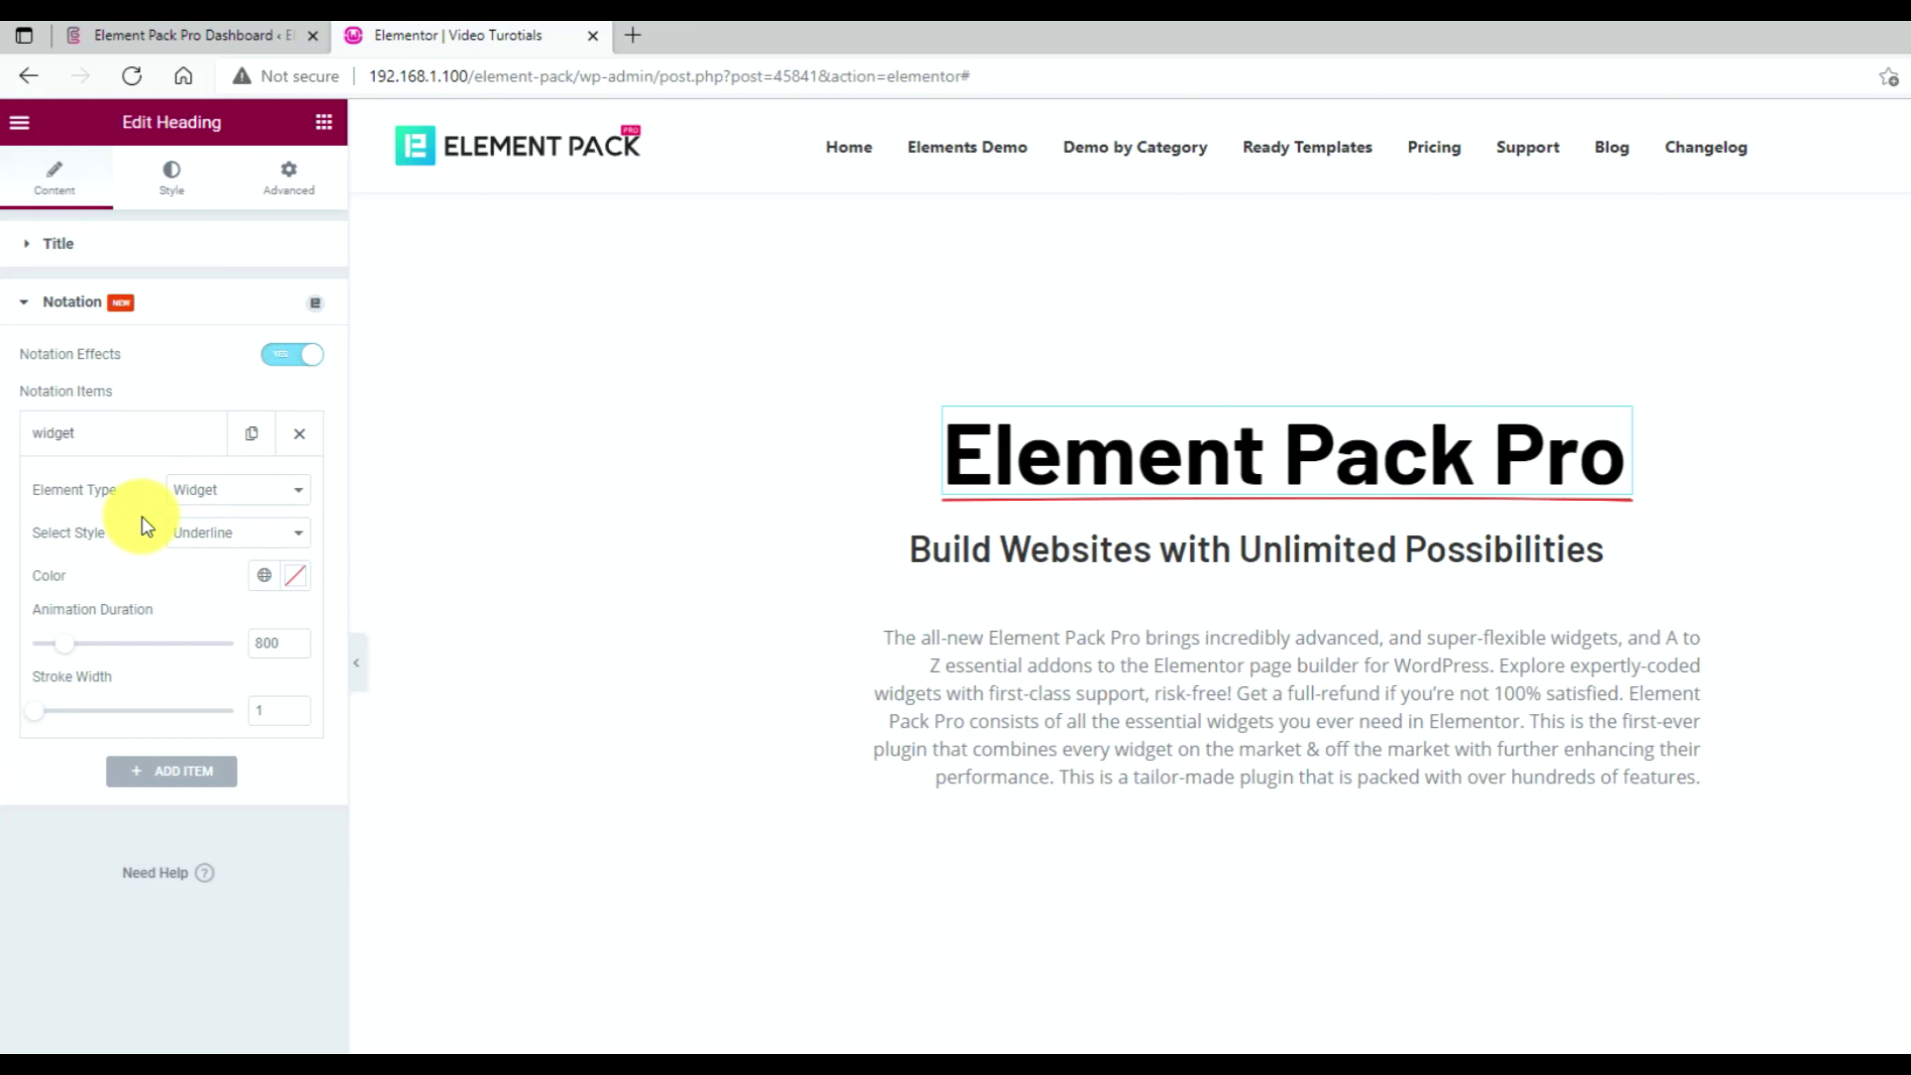
Try the Box, Highlight and Strike-through notation styles on the main heading.
{"action": "left_click", "coordinate": [222, 542]}
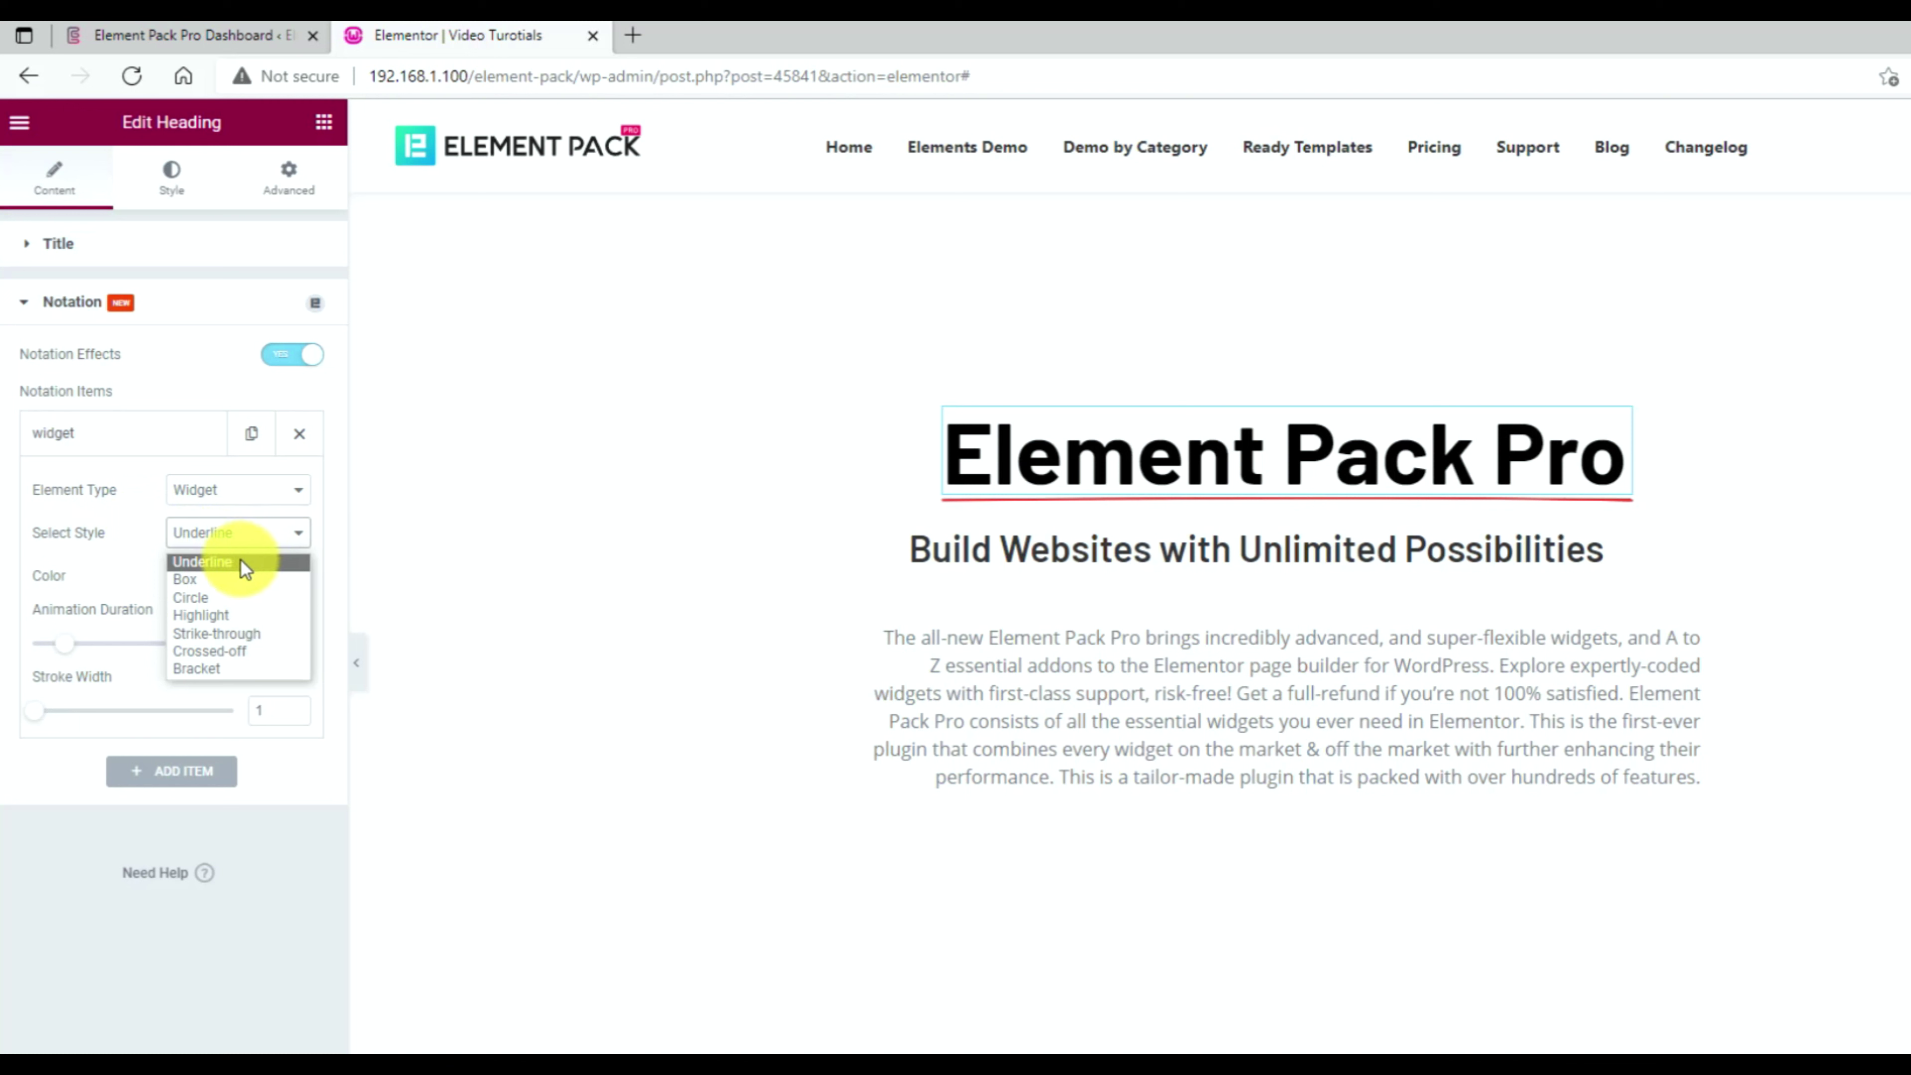
{"action": "left_click", "coordinate": [210, 584]}
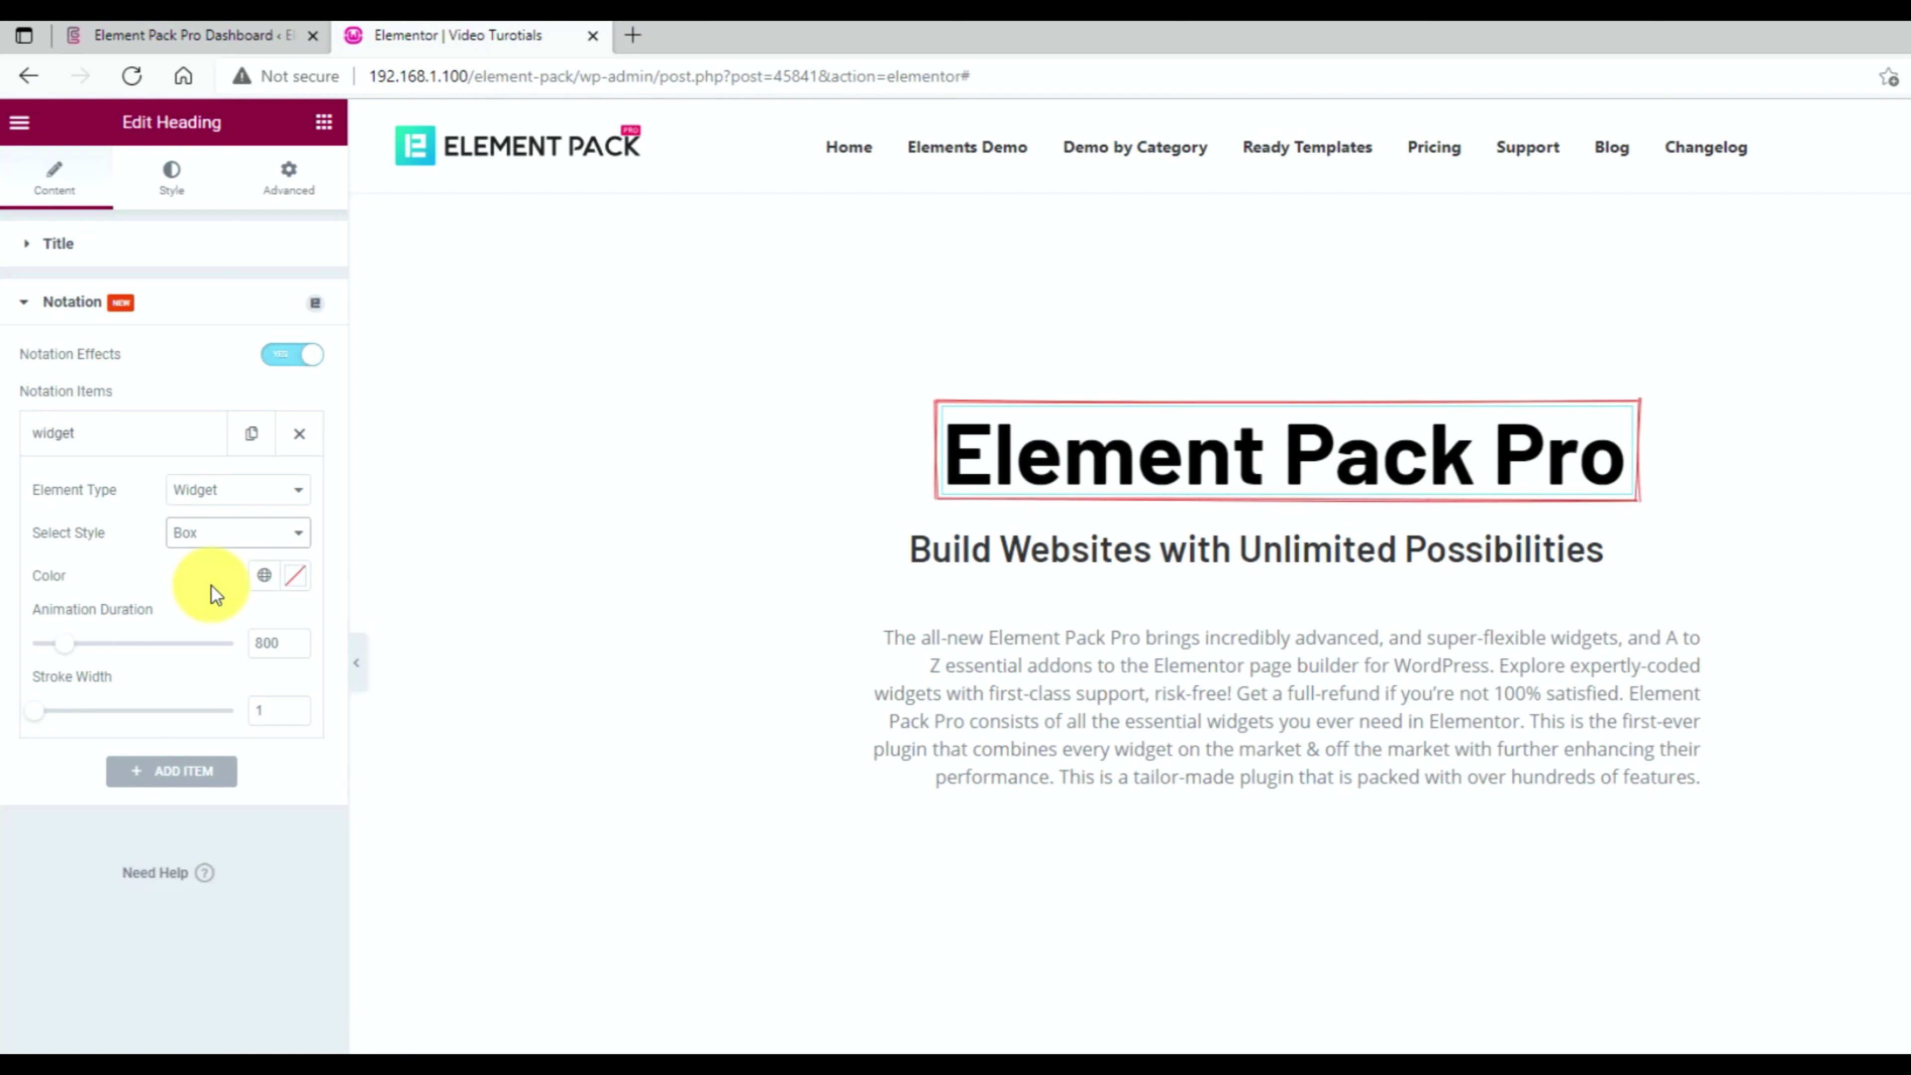
{"action": "left_click", "coordinate": [229, 536]}
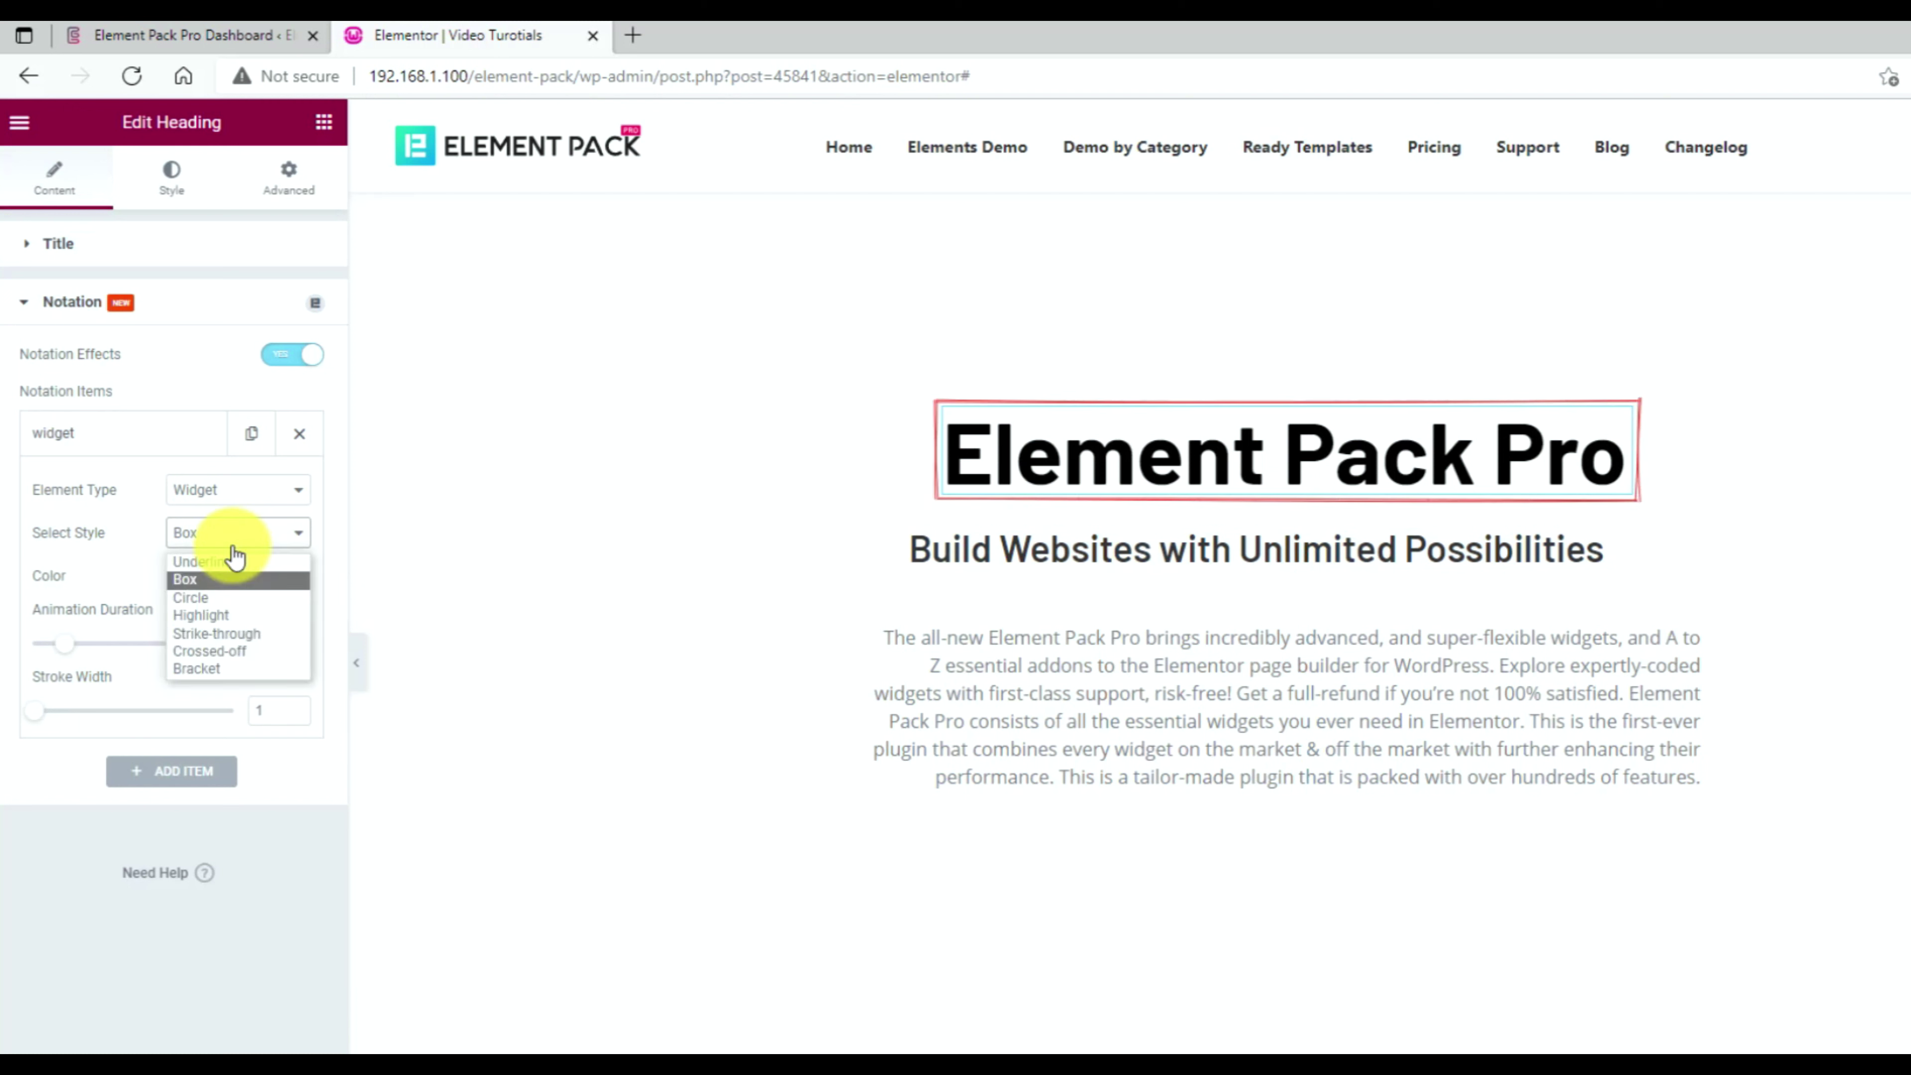
{"action": "left_click", "coordinate": [230, 614]}
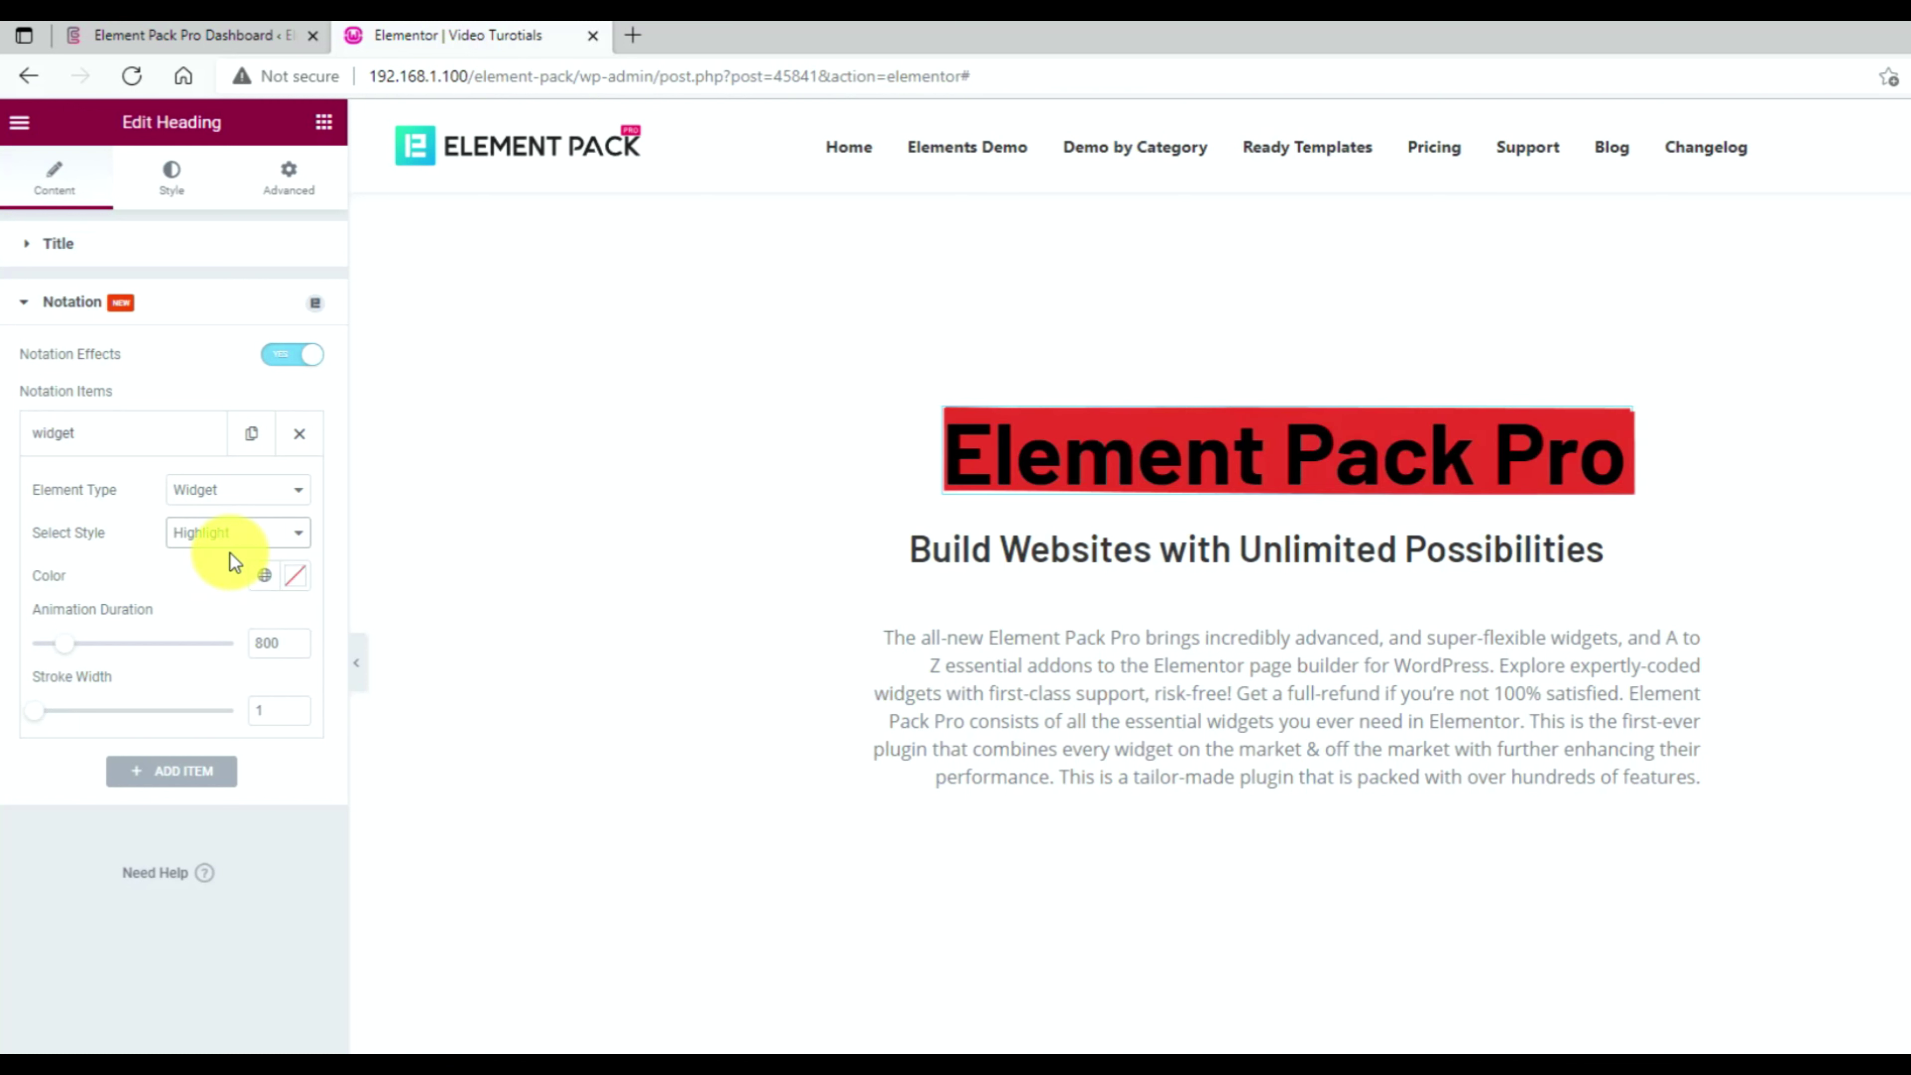
{"action": "left_click", "coordinate": [230, 538]}
{"action": "key", "text": "Up"}
{"action": "key", "text": "Up"}
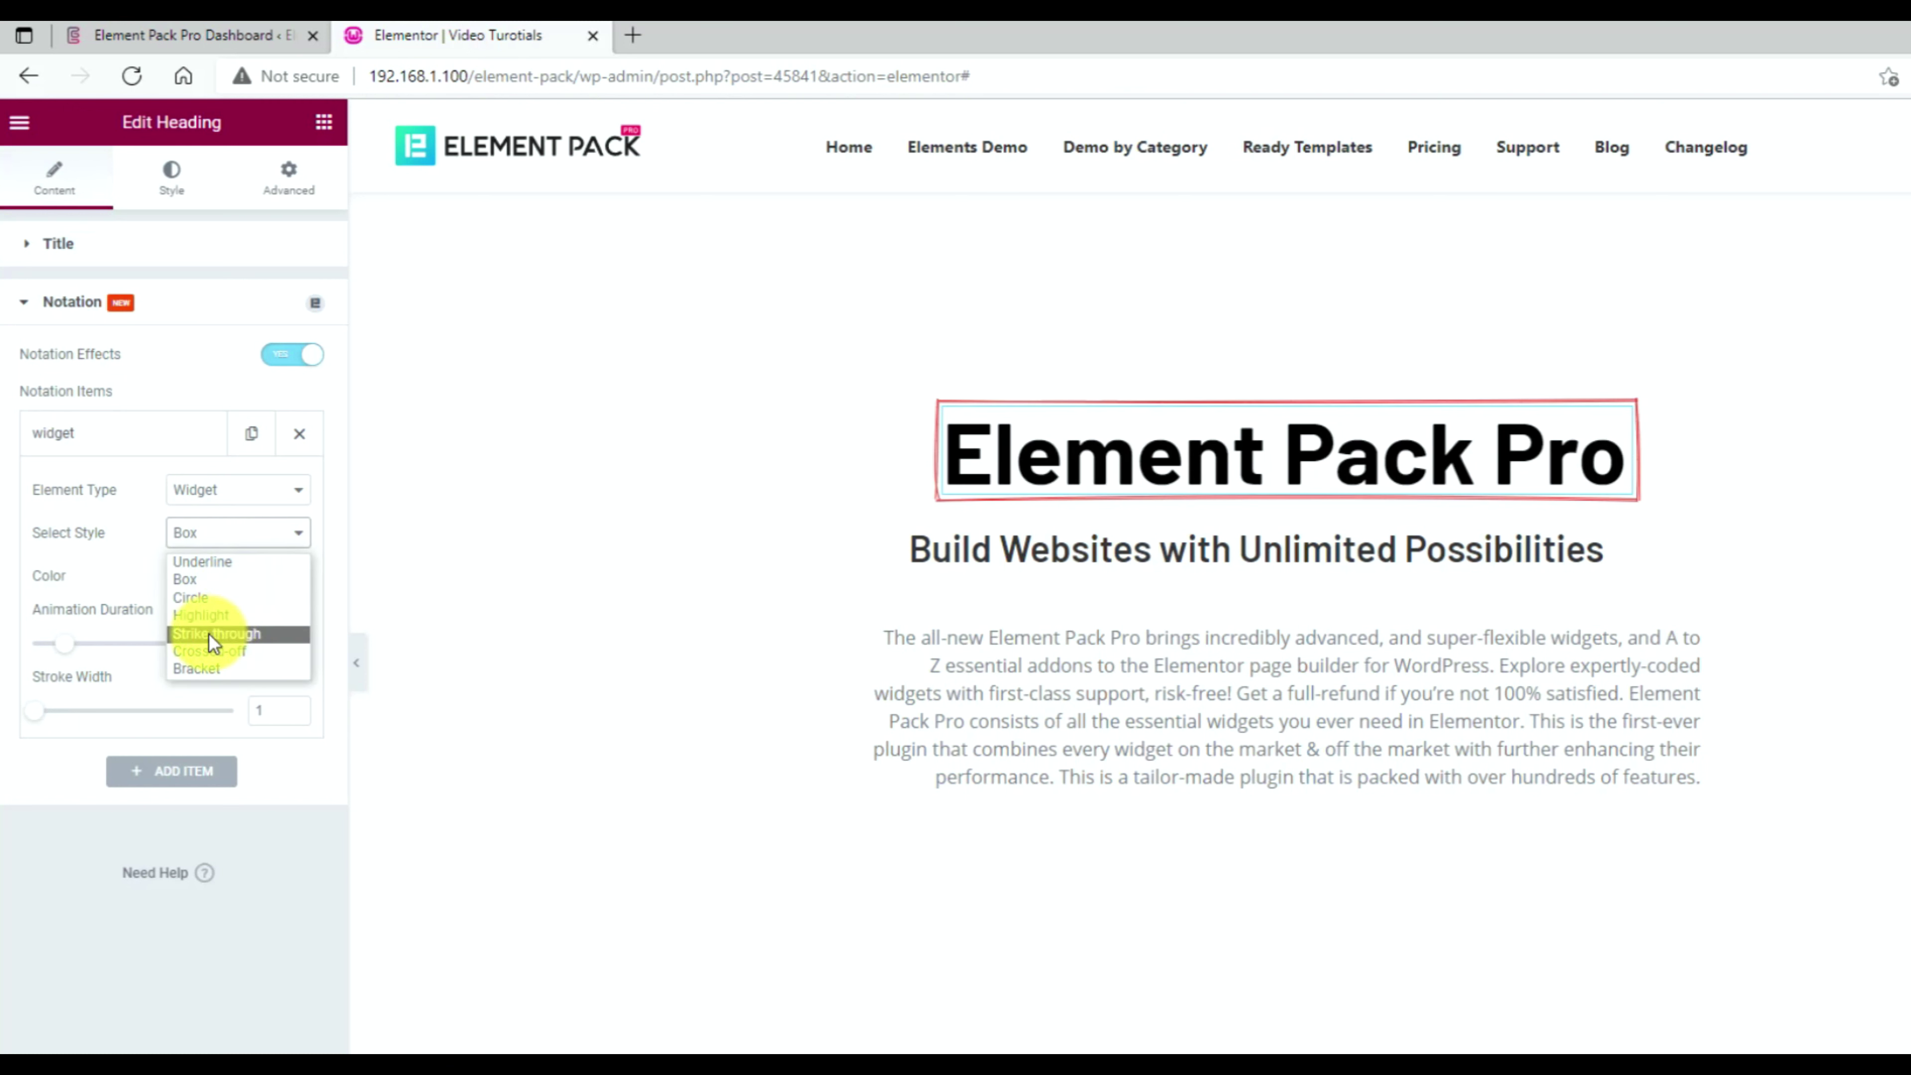
{"action": "left_click", "coordinate": [239, 634]}
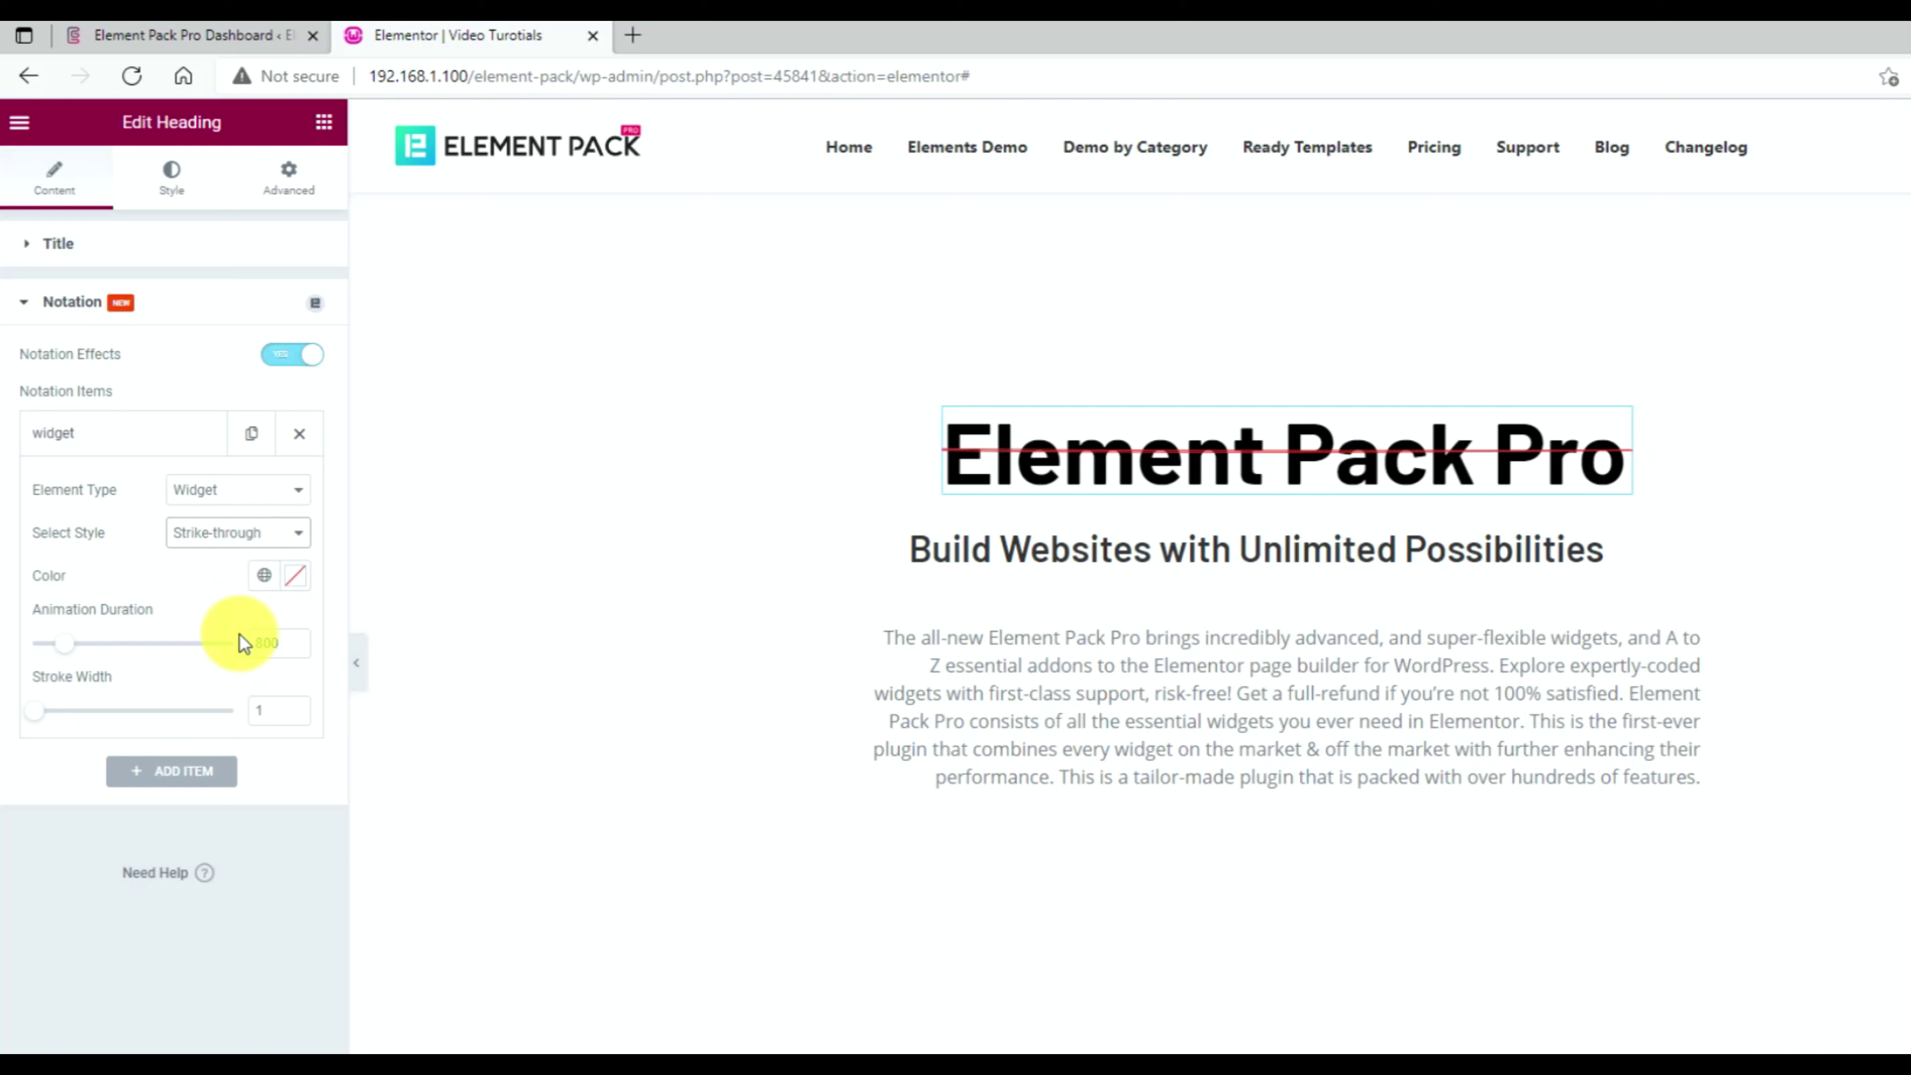
Set the main heading notation's stroke width to 2 and its style to Crossed-off.
{"action": "left_click", "coordinate": [294, 708]}
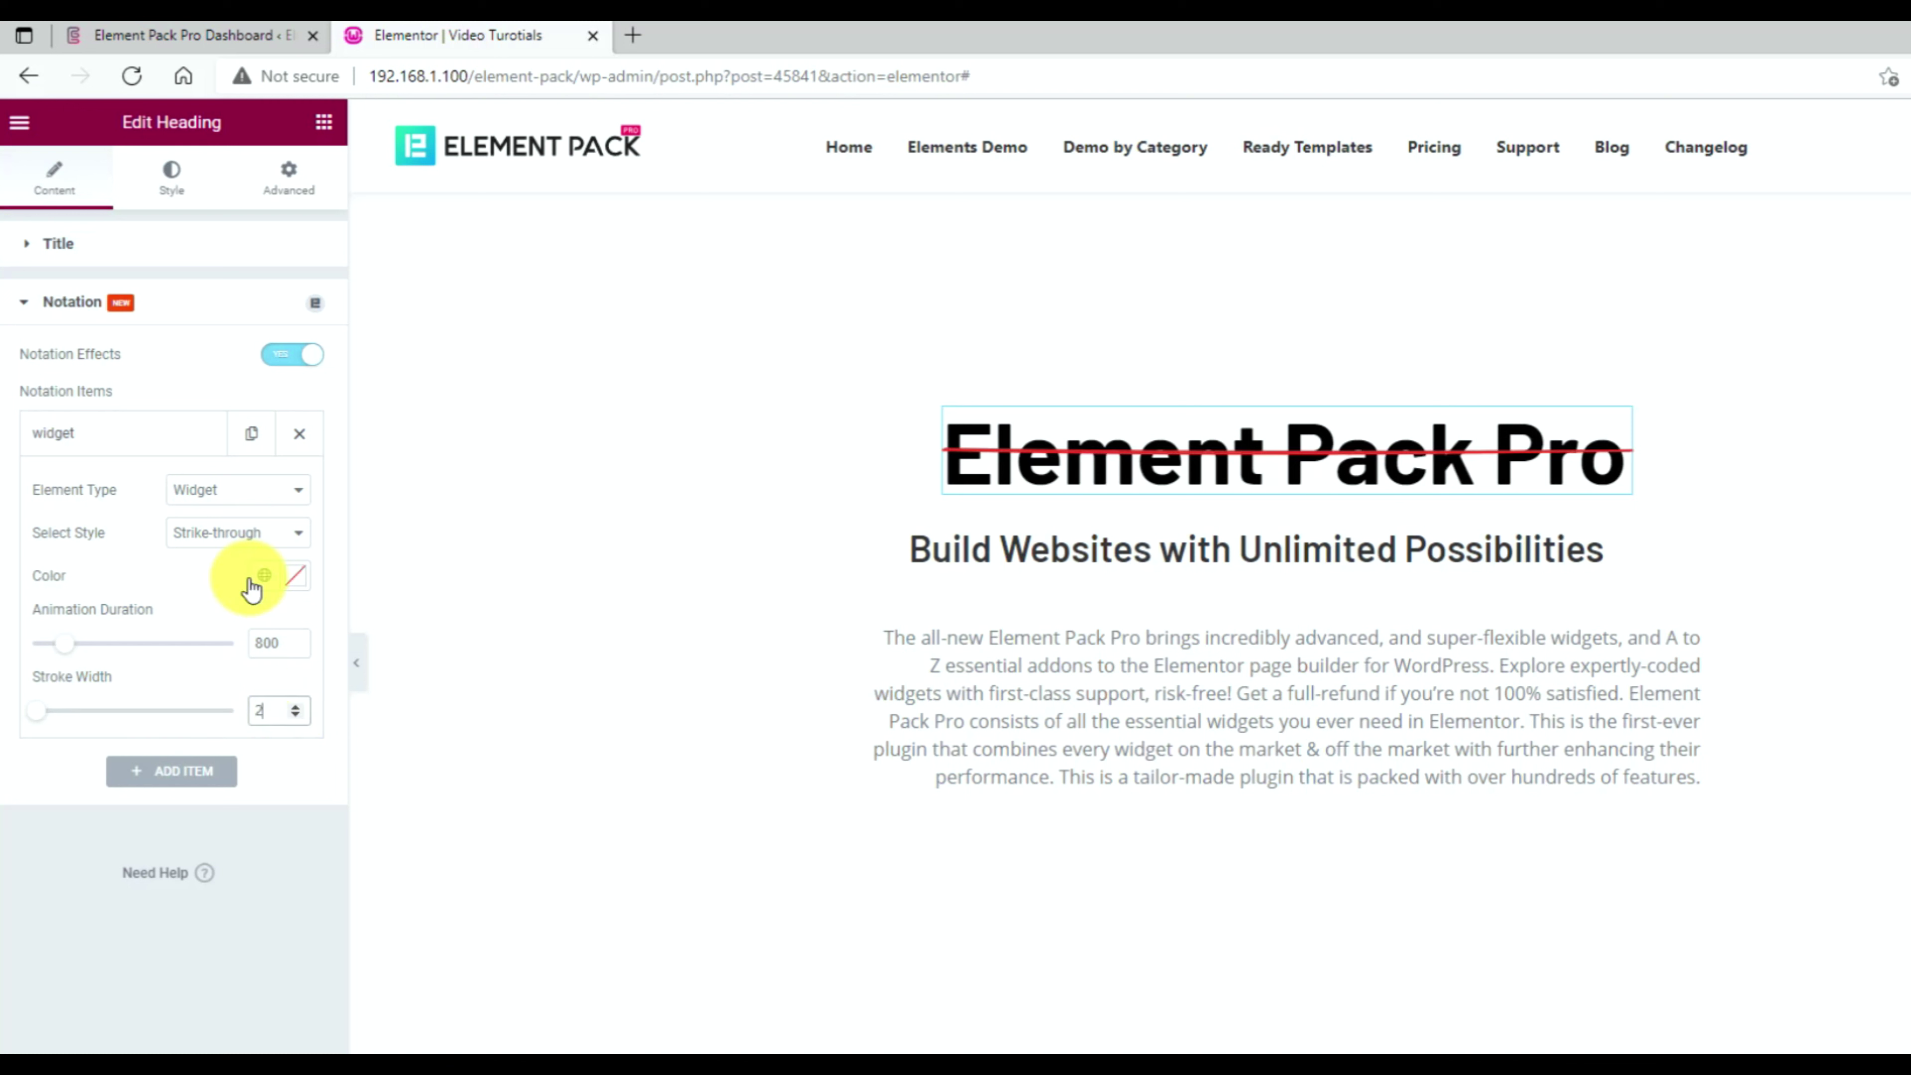
{"action": "left_click", "coordinate": [249, 536]}
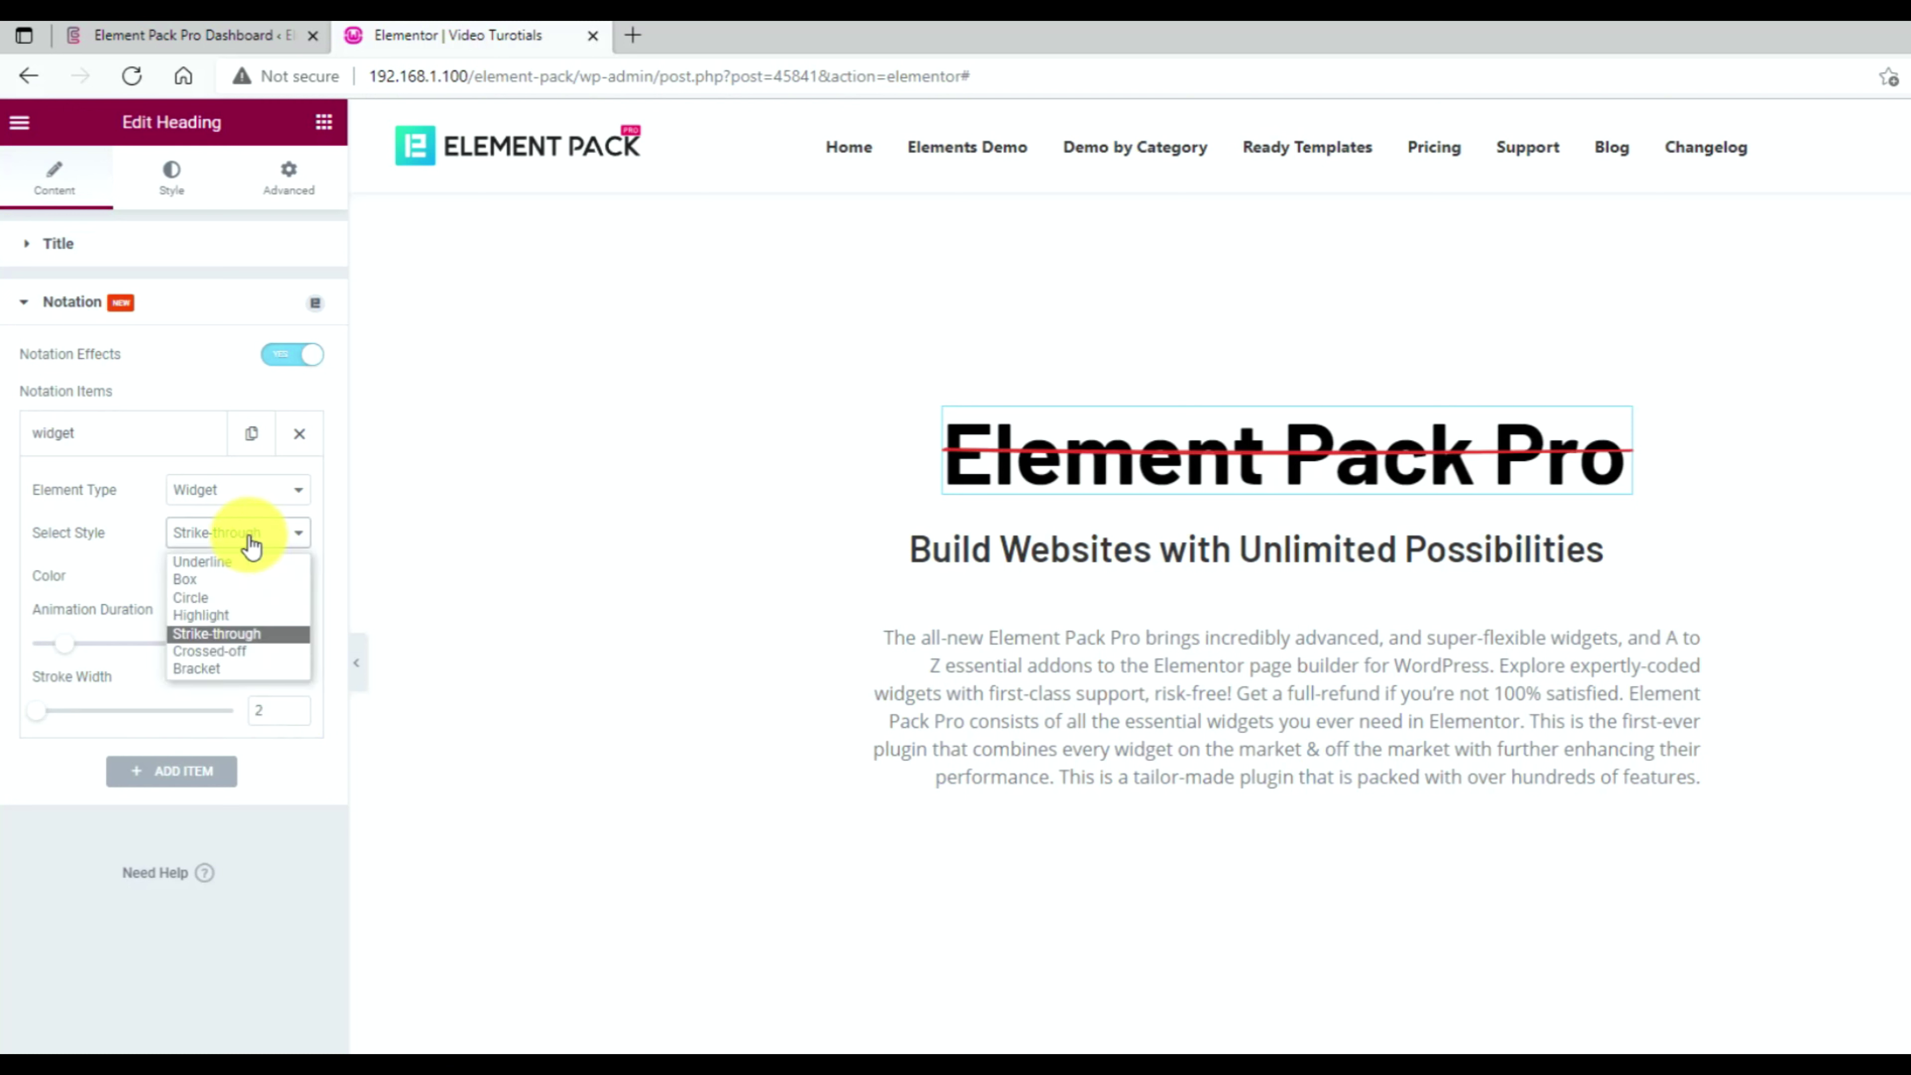
{"action": "left_click", "coordinate": [230, 652]}
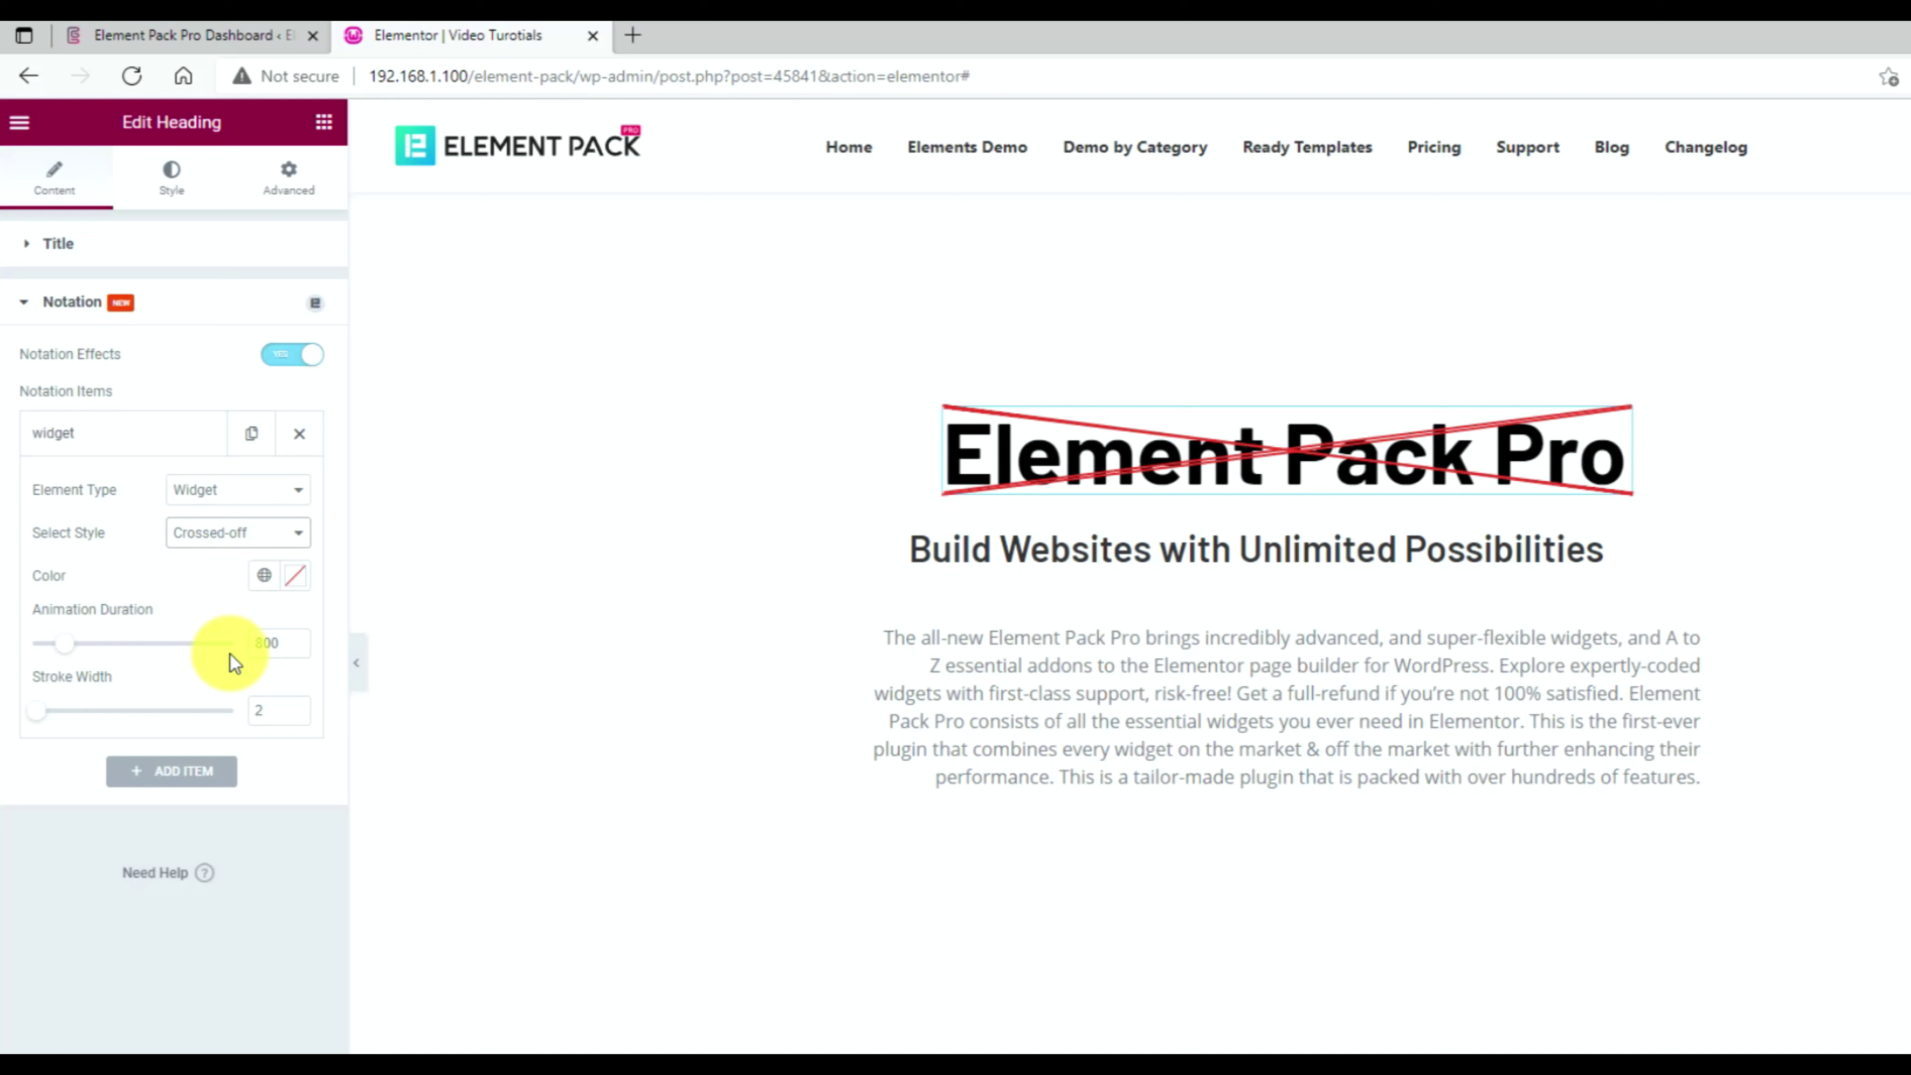
Try the Bracket notation style on the main heading with Bracket On set to "top,bottom".
{"action": "left_click", "coordinate": [212, 536]}
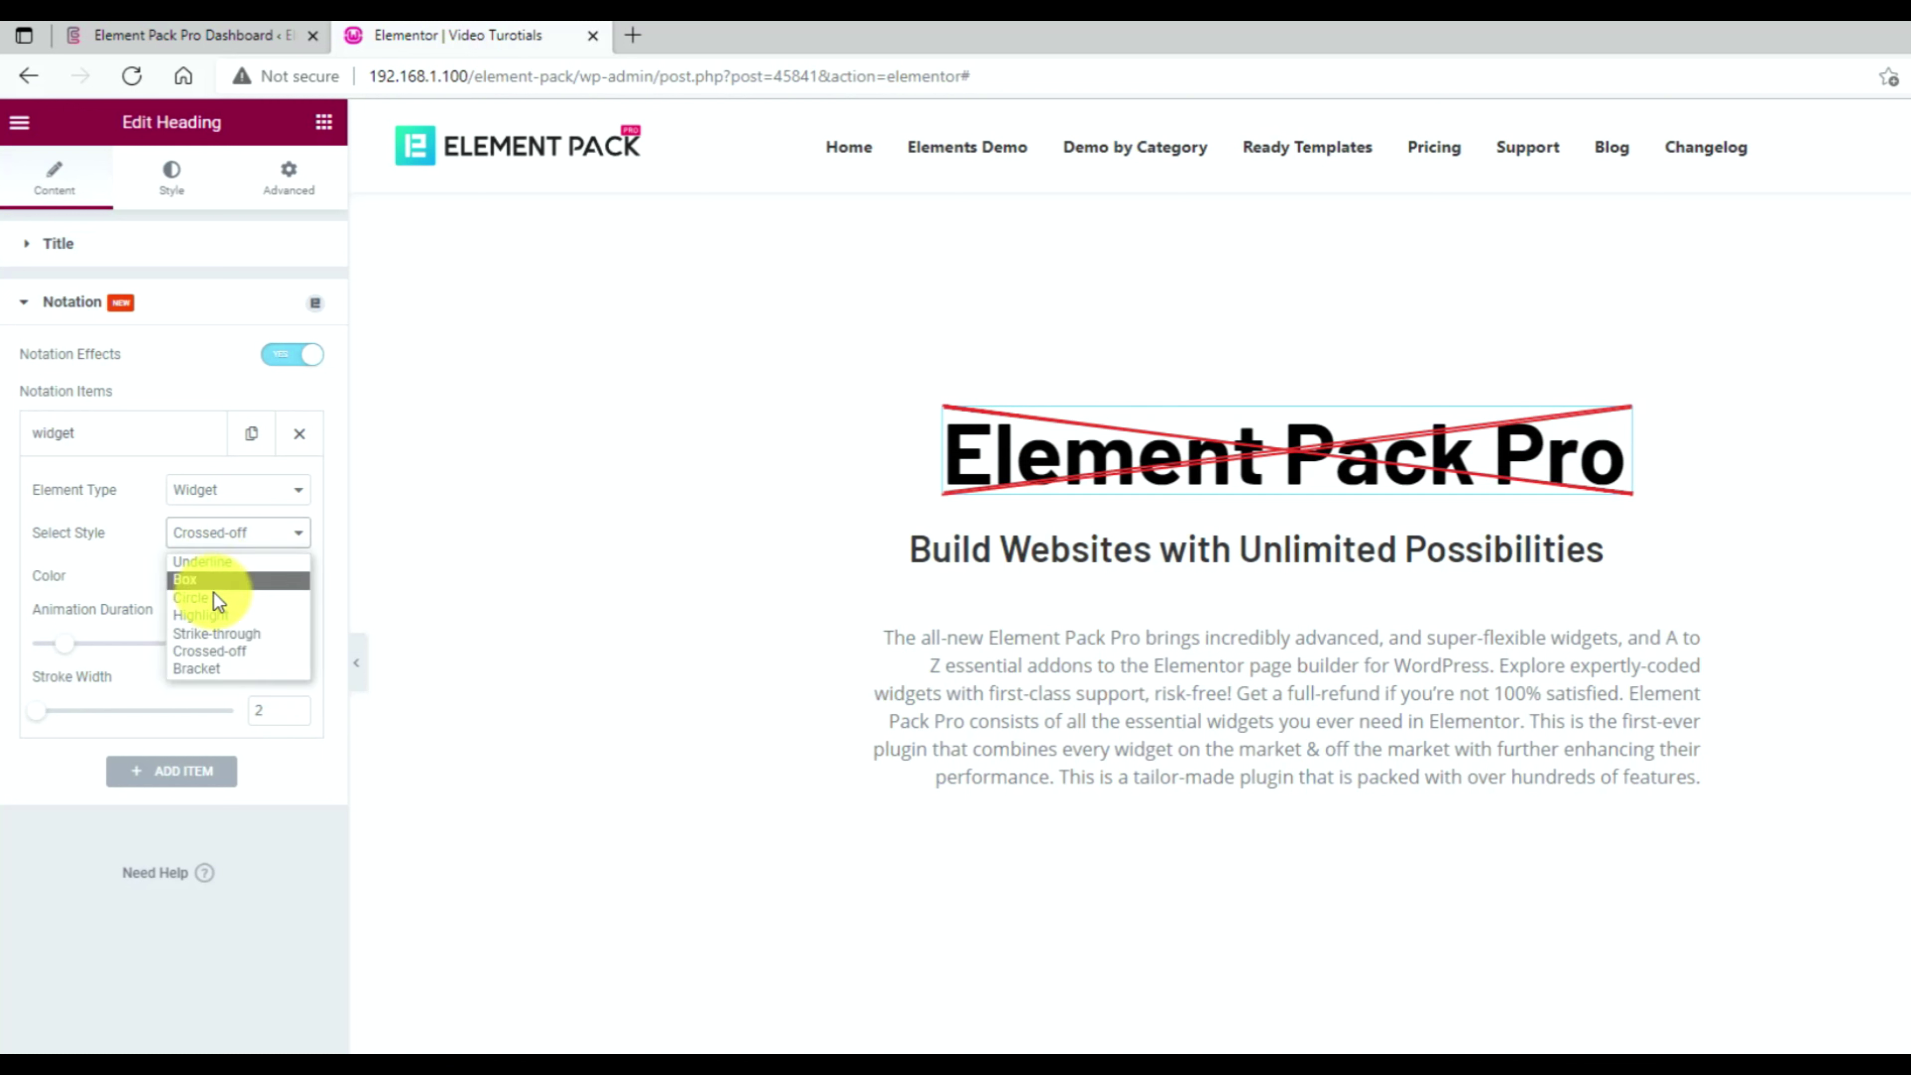
{"action": "left_click", "coordinate": [214, 669]}
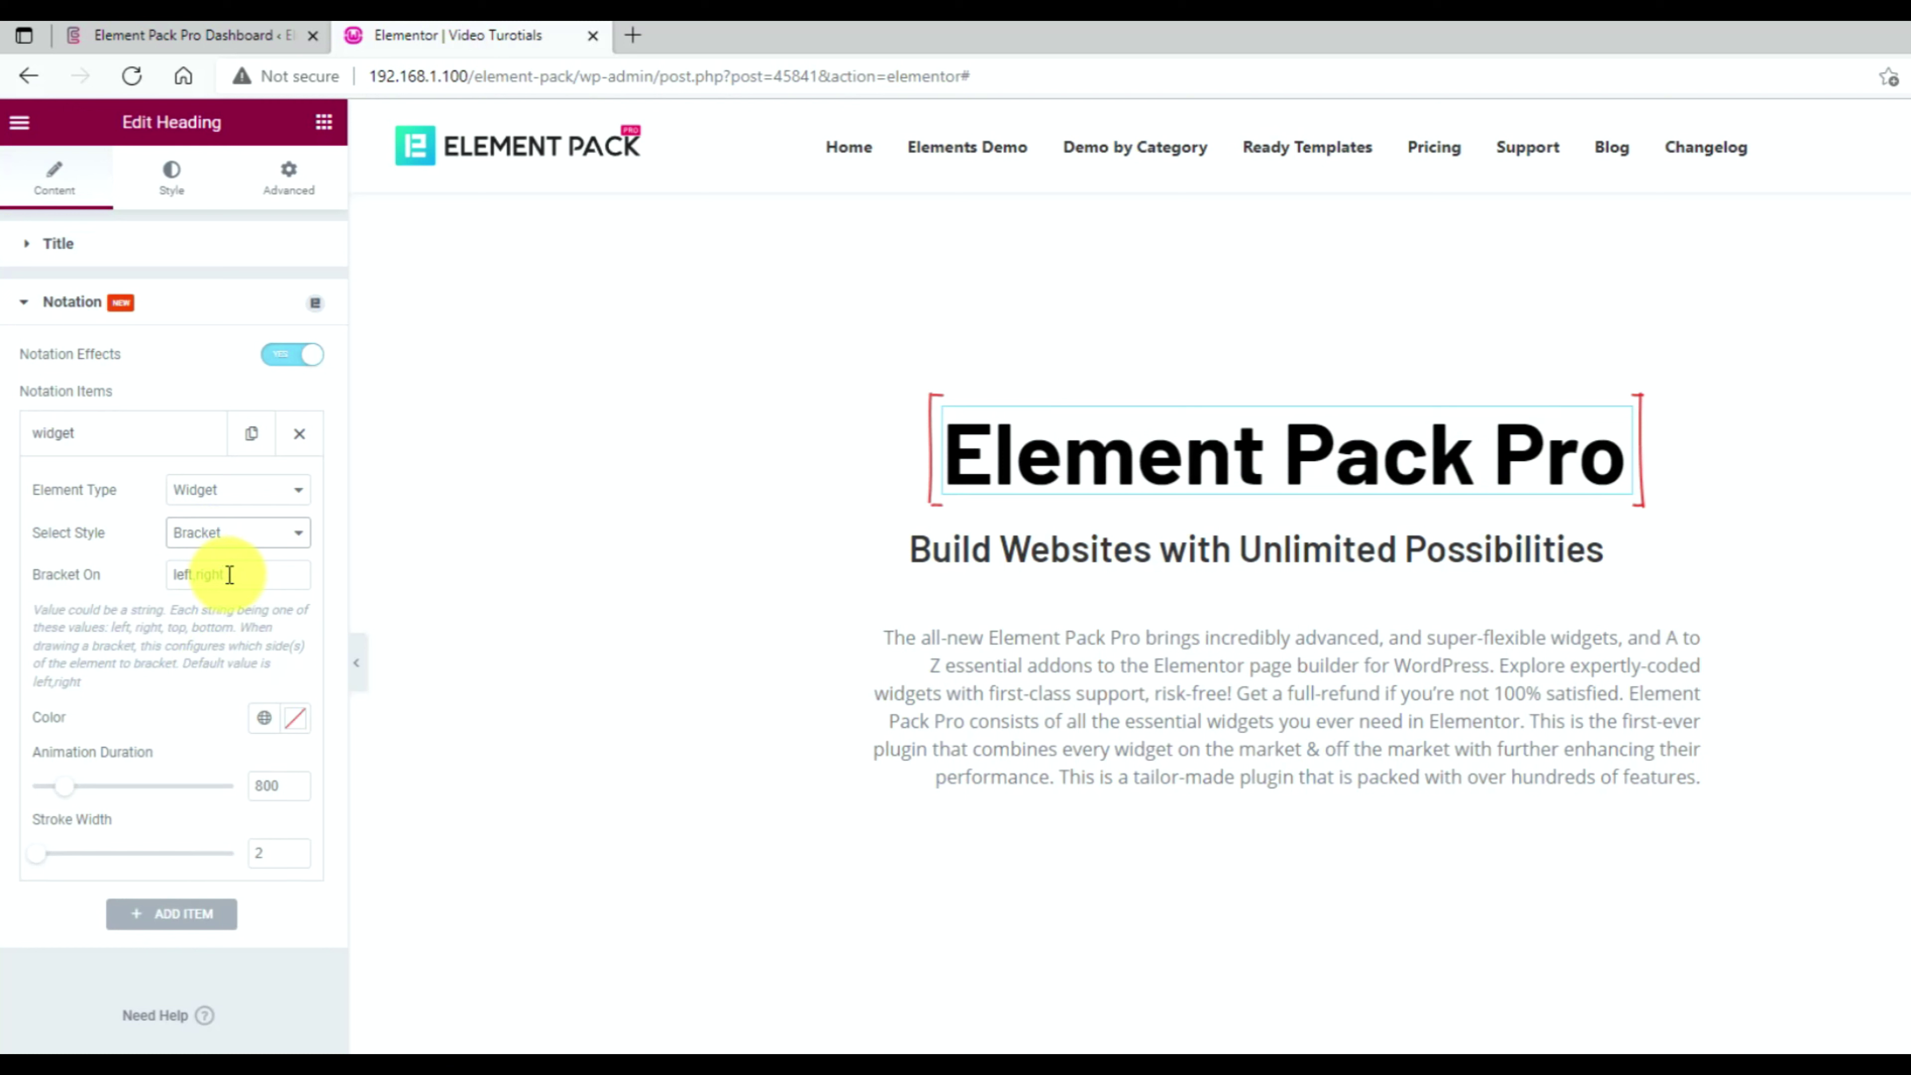
{"action": "left_click_drag", "start_coordinate": [231, 574], "coordinate": [163, 573]}
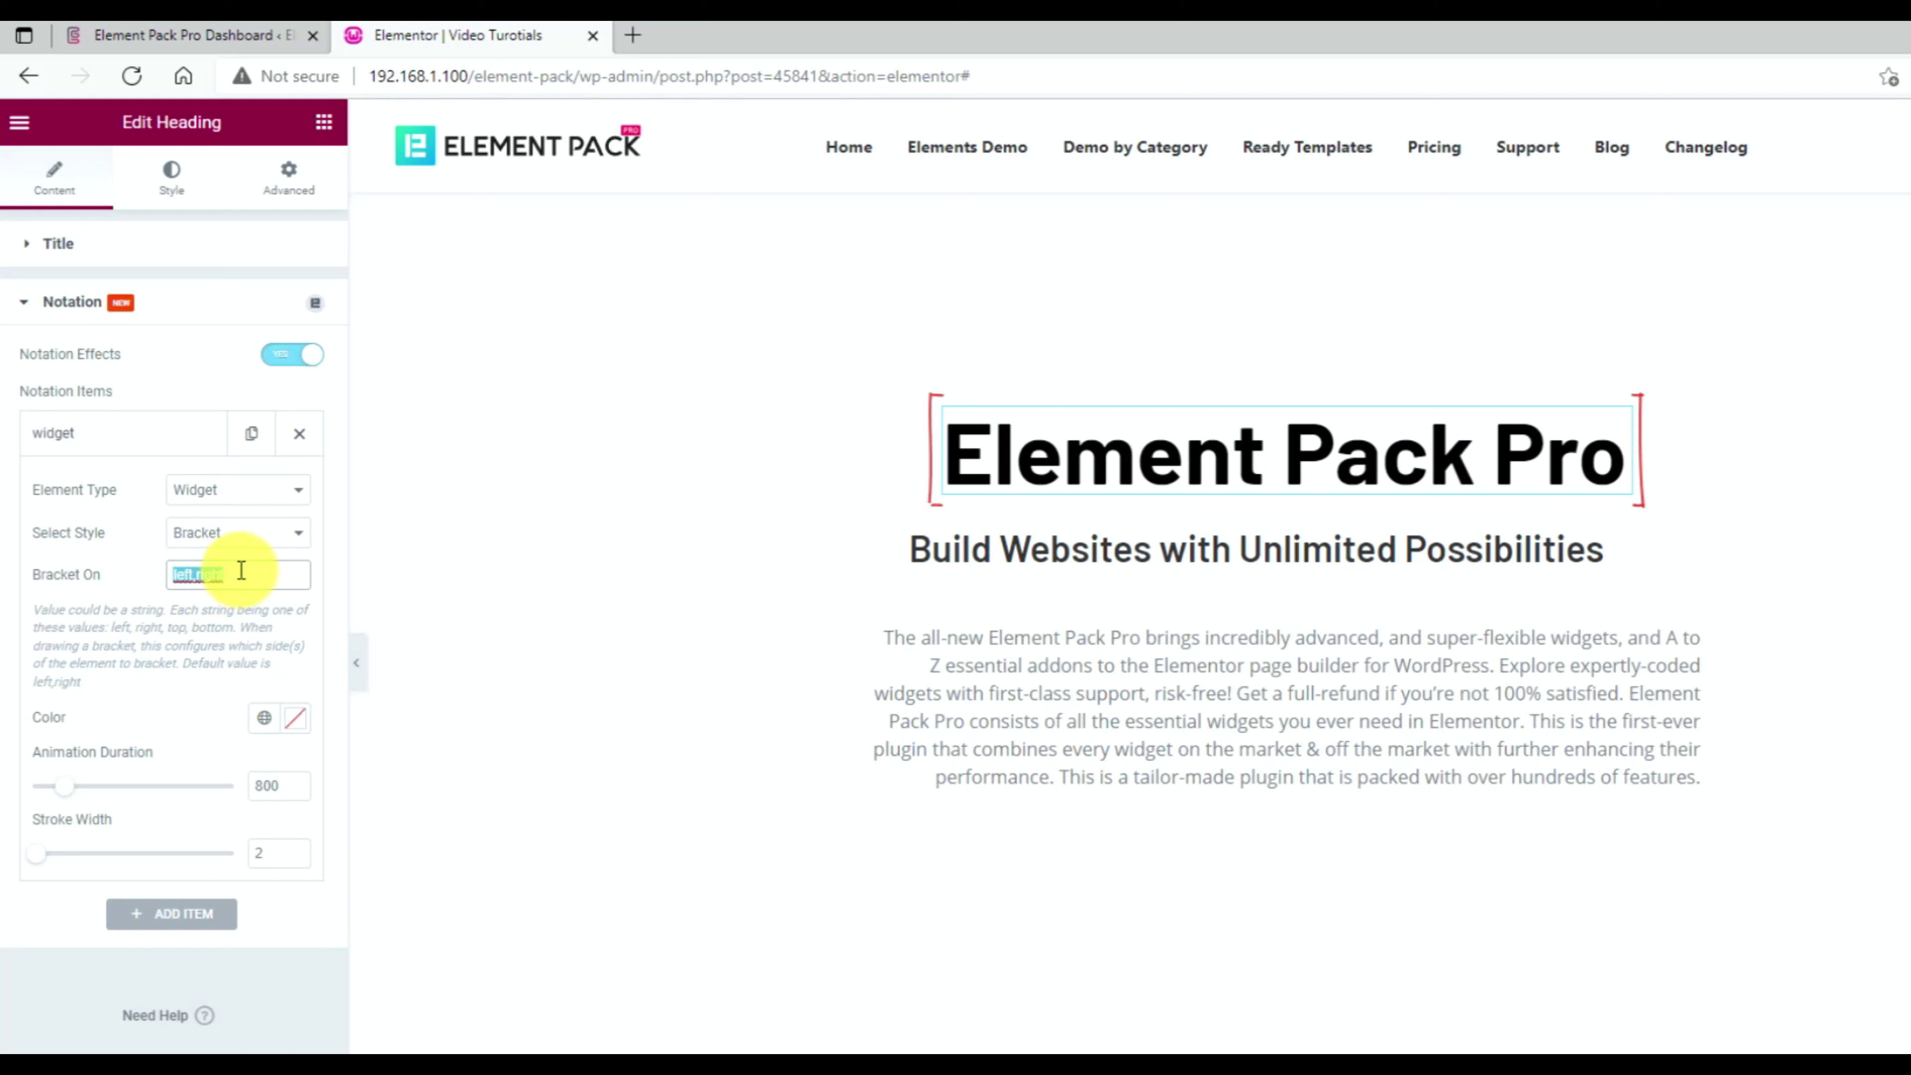
{"action": "type", "text": "top"}
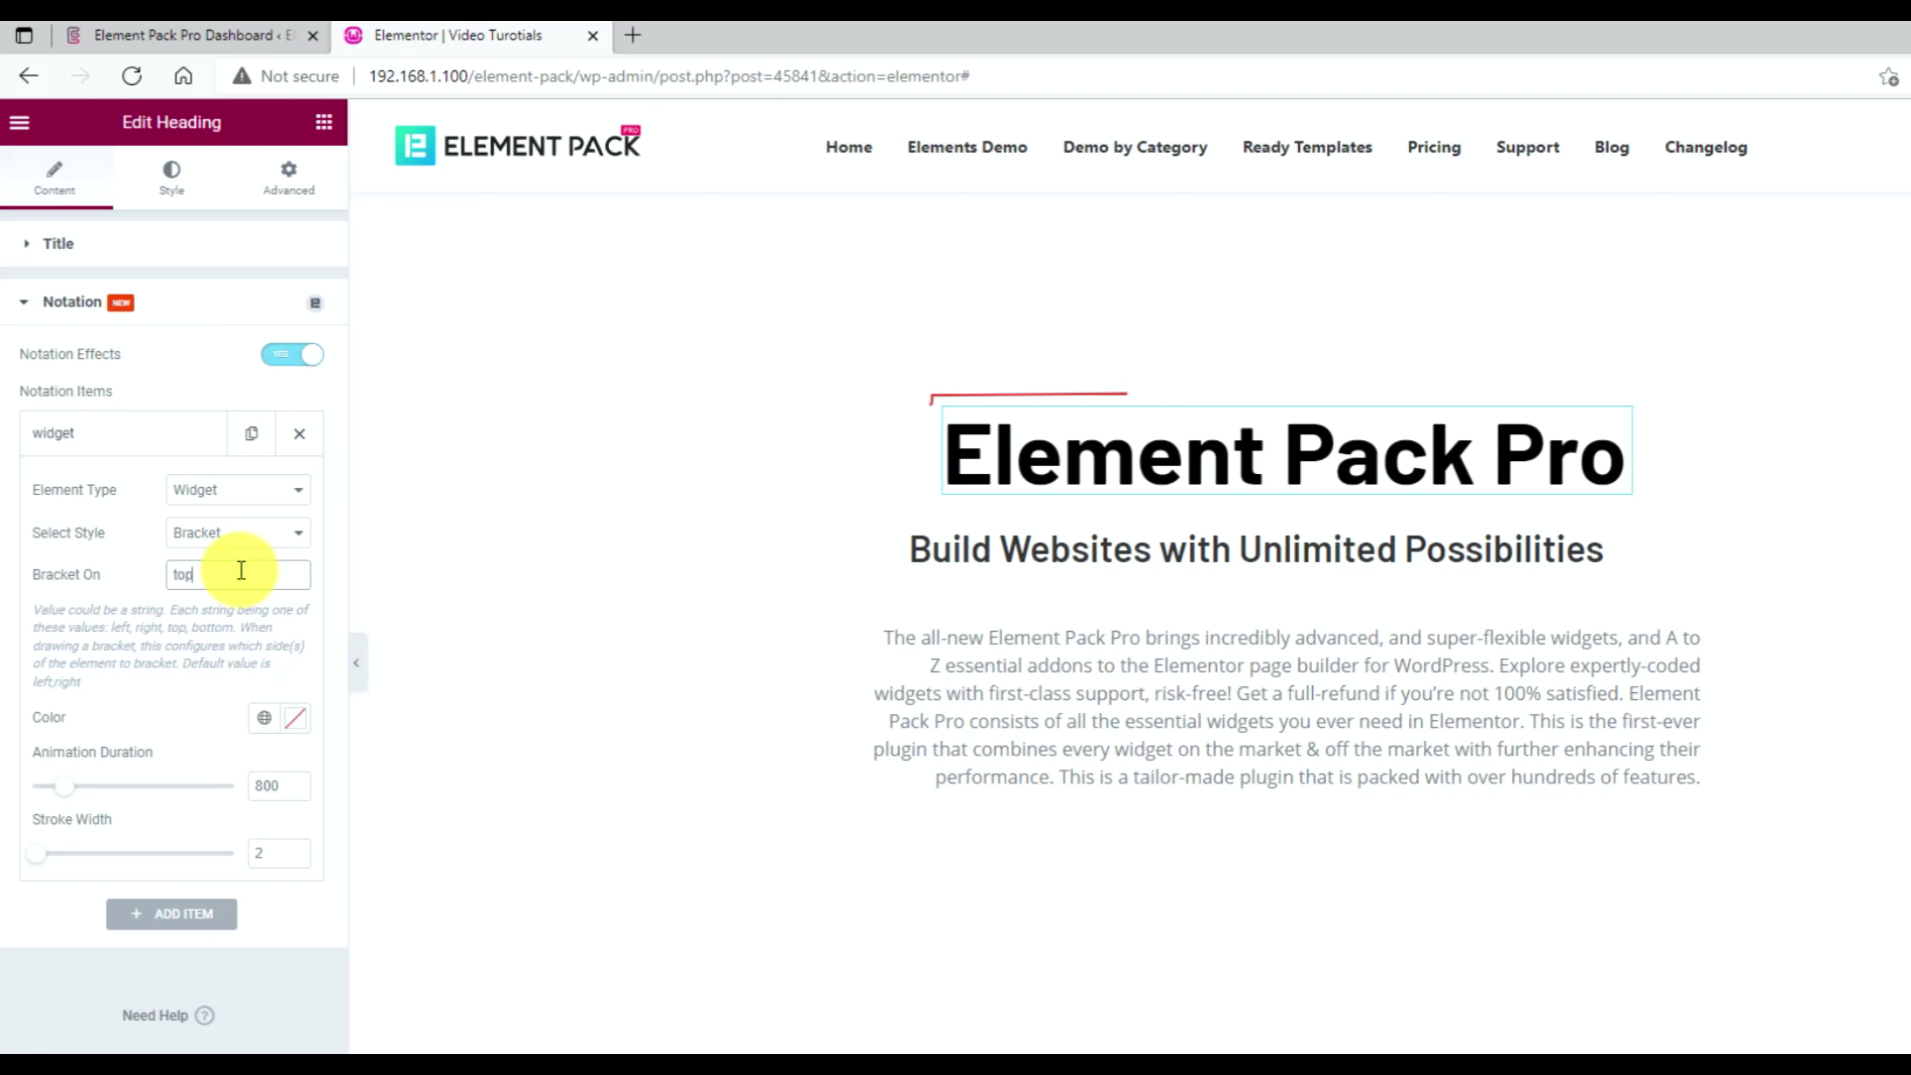
{"action": "type", "text": ",bottom"}
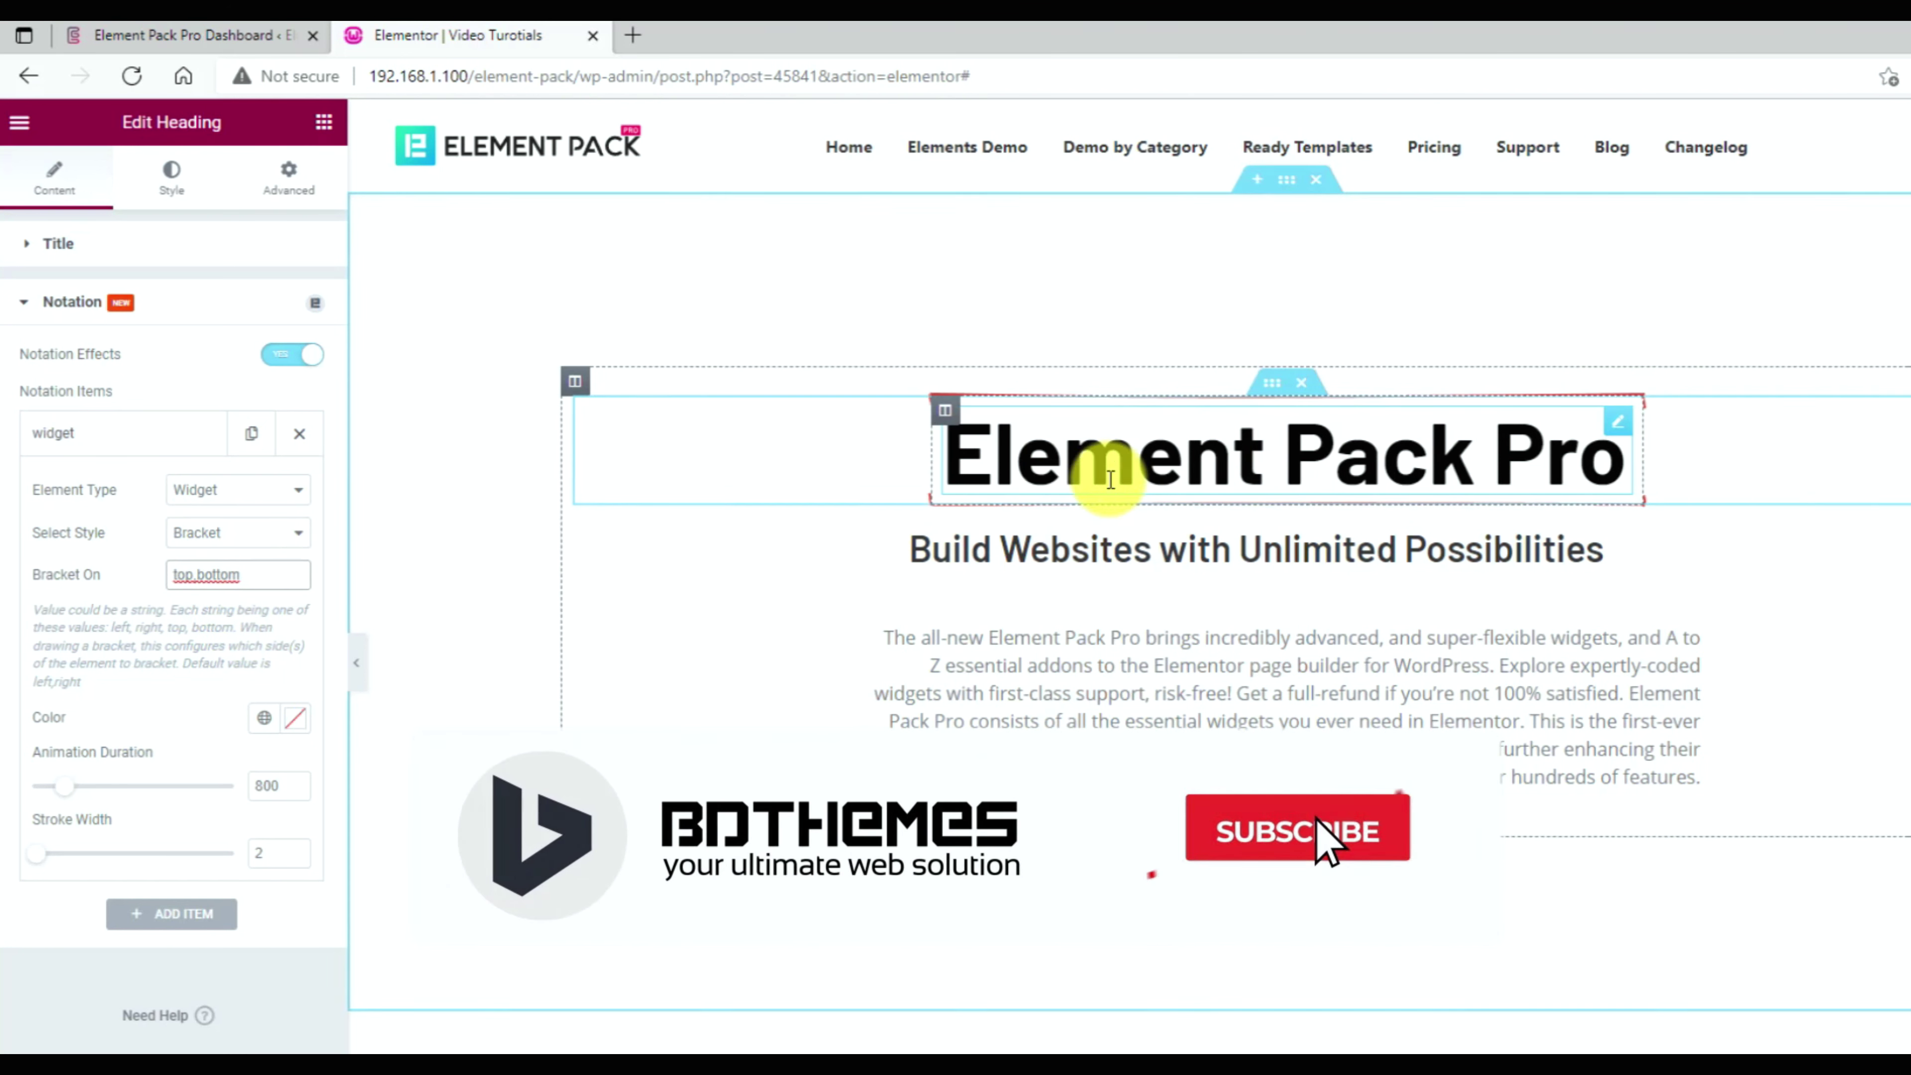
Set the main heading's notation to the Highlight style in yellow #FFF300 with an animation duration of 980.
{"action": "left_click", "coordinate": [240, 547]}
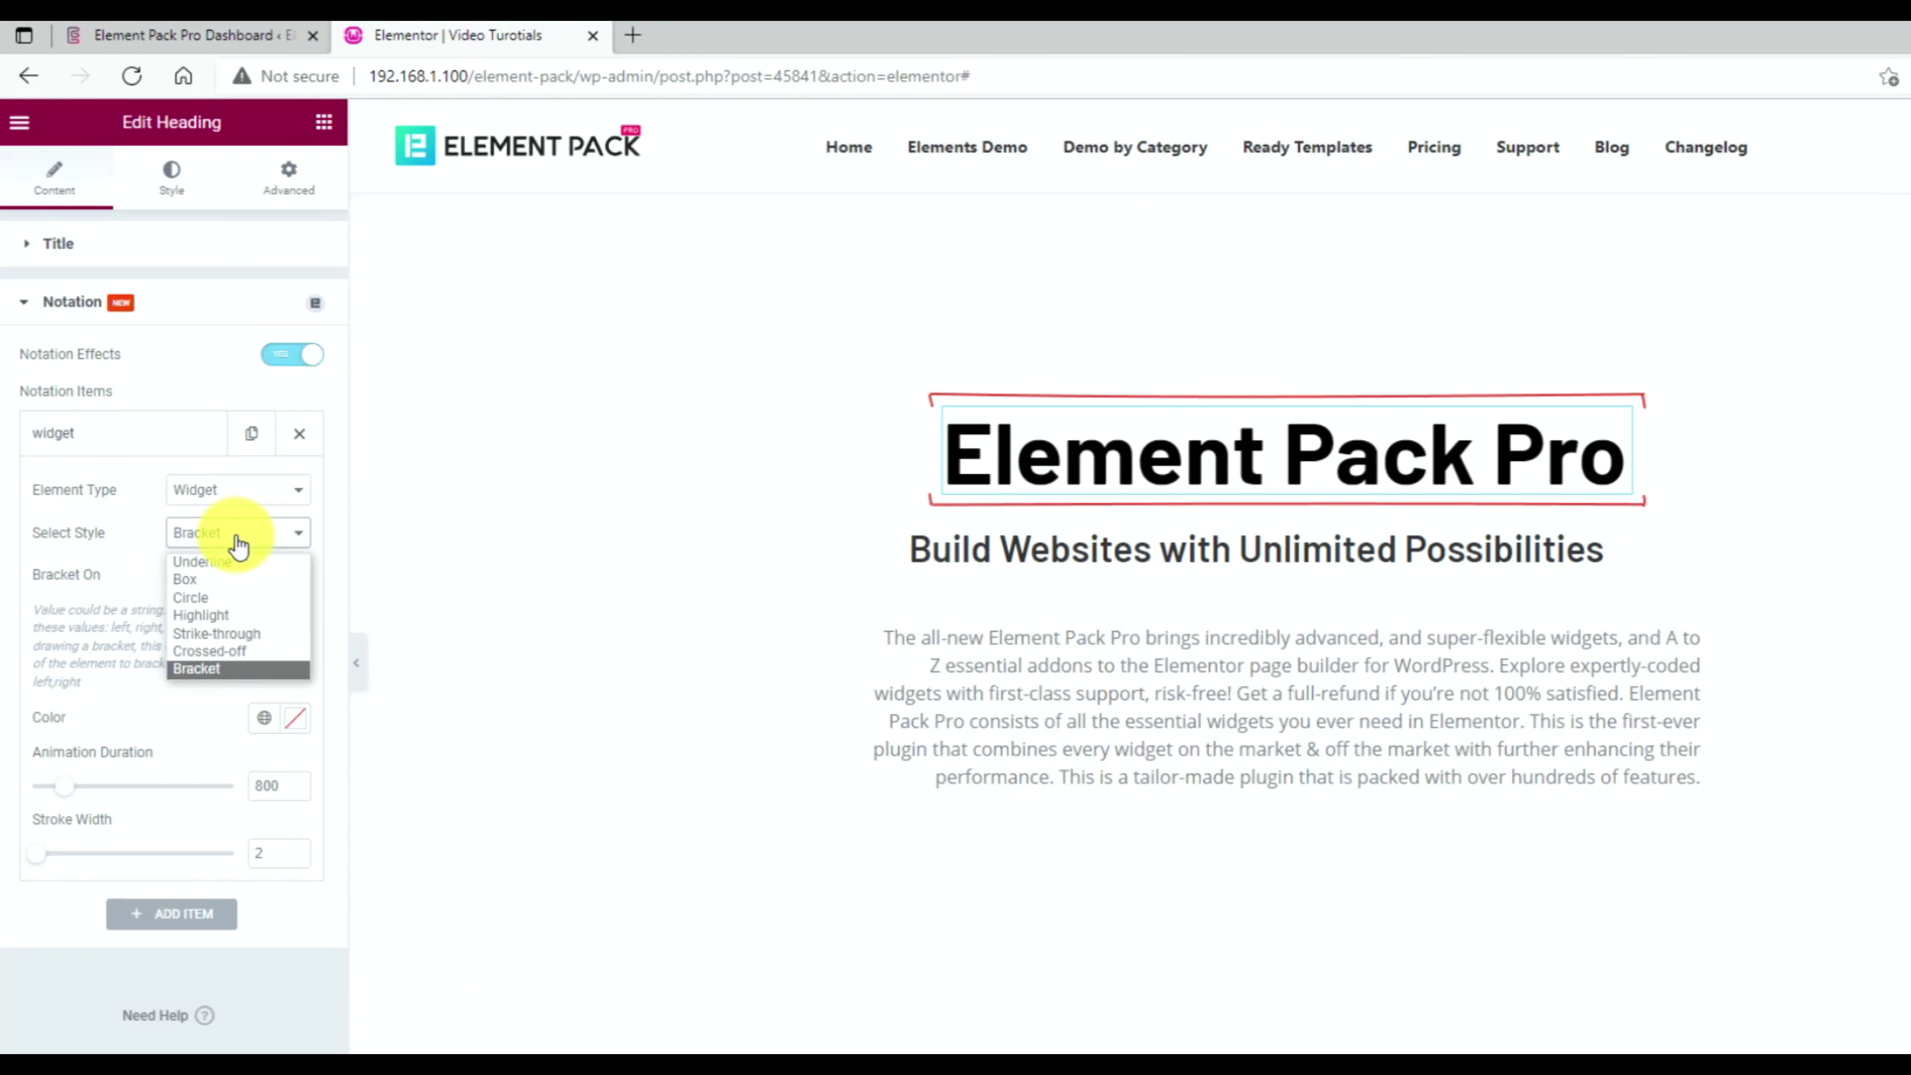
{"action": "left_click", "coordinate": [217, 614]}
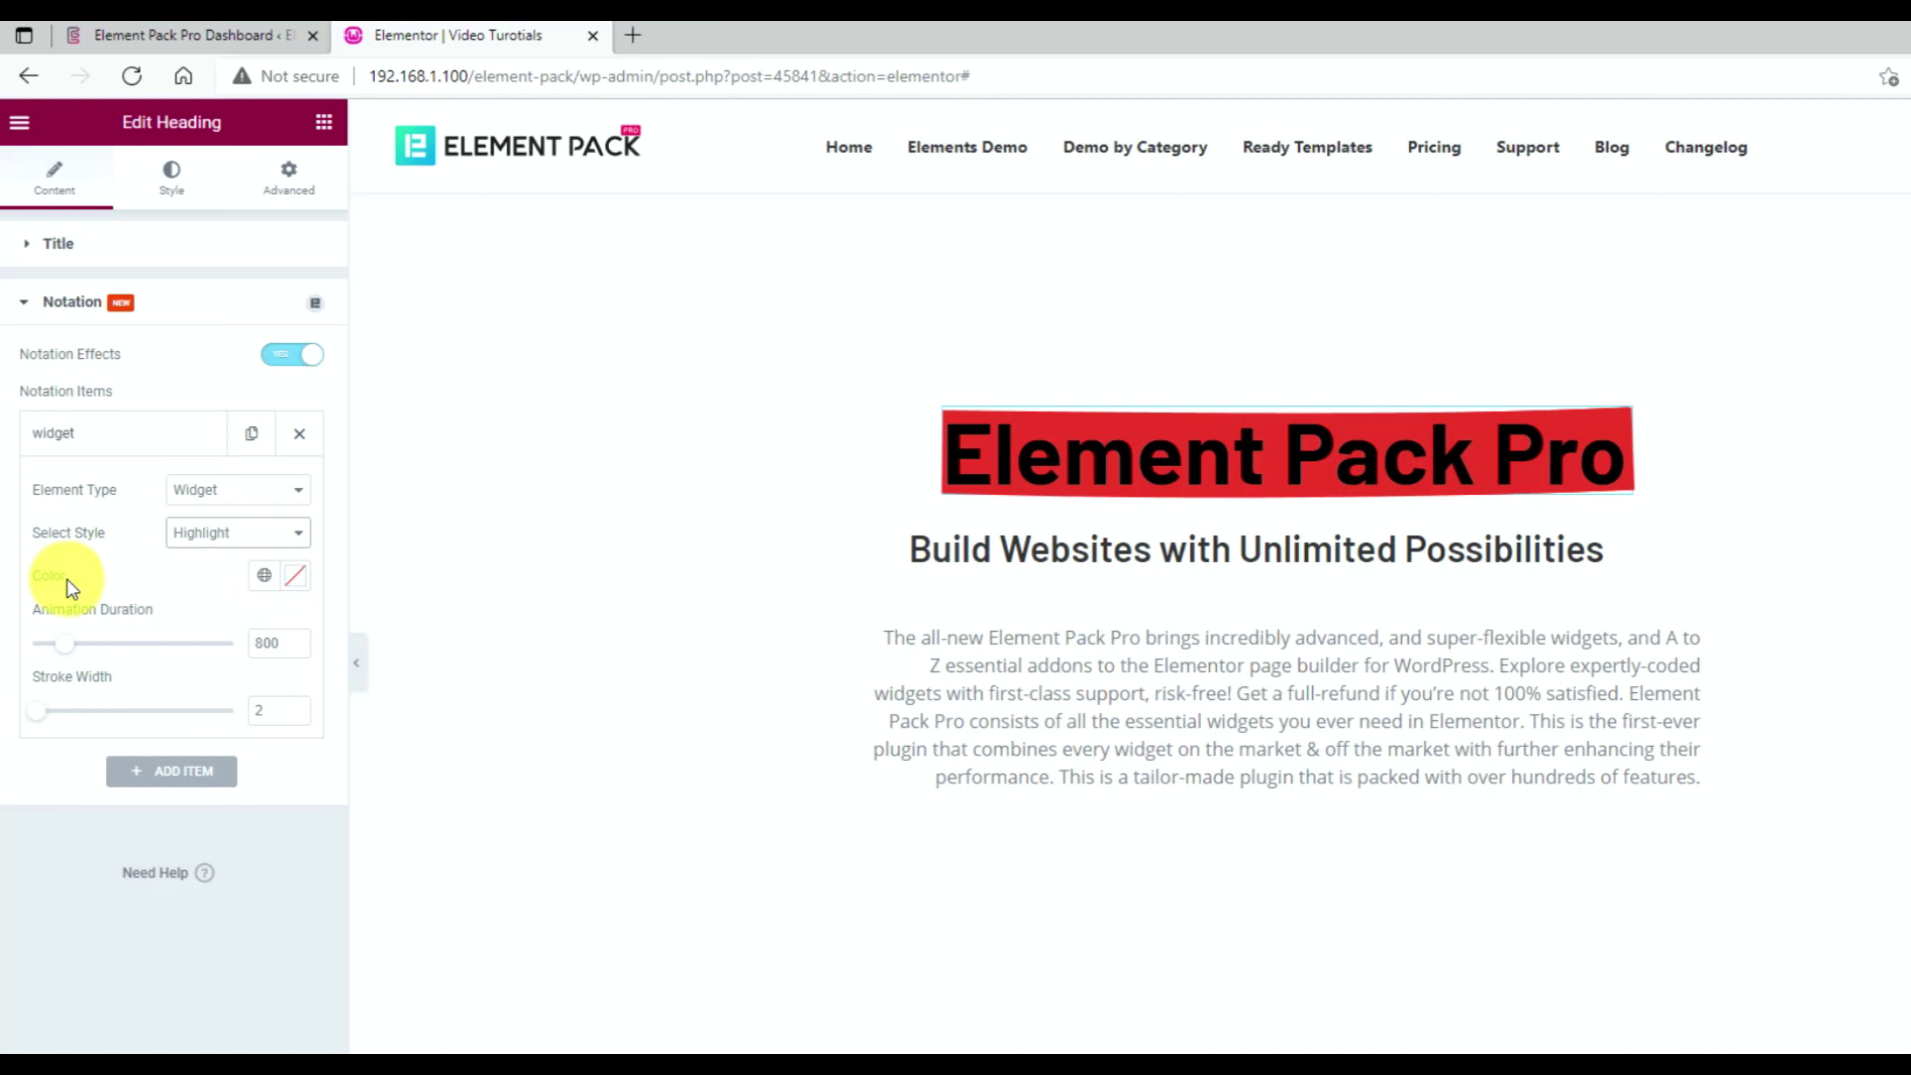
{"action": "left_click", "coordinate": [293, 586]}
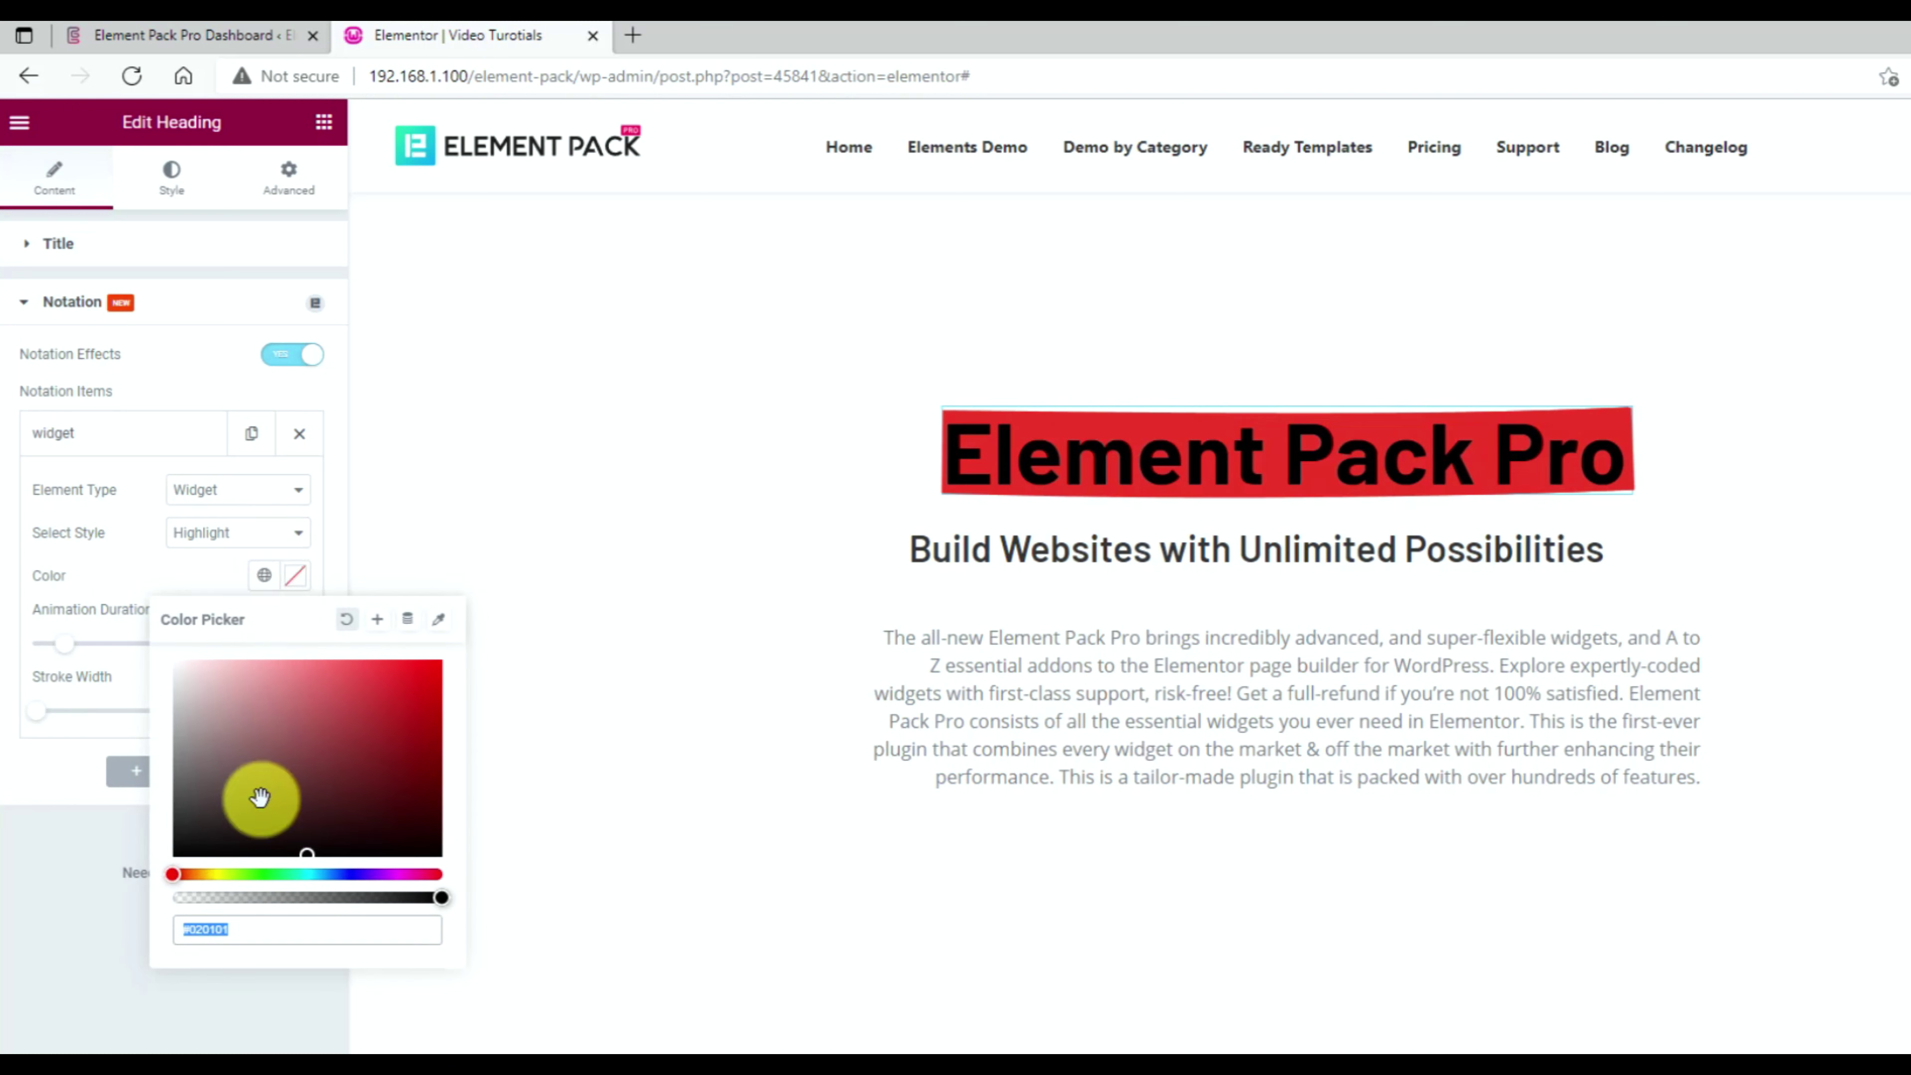
{"action": "left_click", "coordinate": [206, 875]}
{"action": "left_click_drag", "start_coordinate": [206, 877], "coordinate": [215, 875]}
{"action": "left_click_drag", "start_coordinate": [369, 720], "coordinate": [454, 657]}
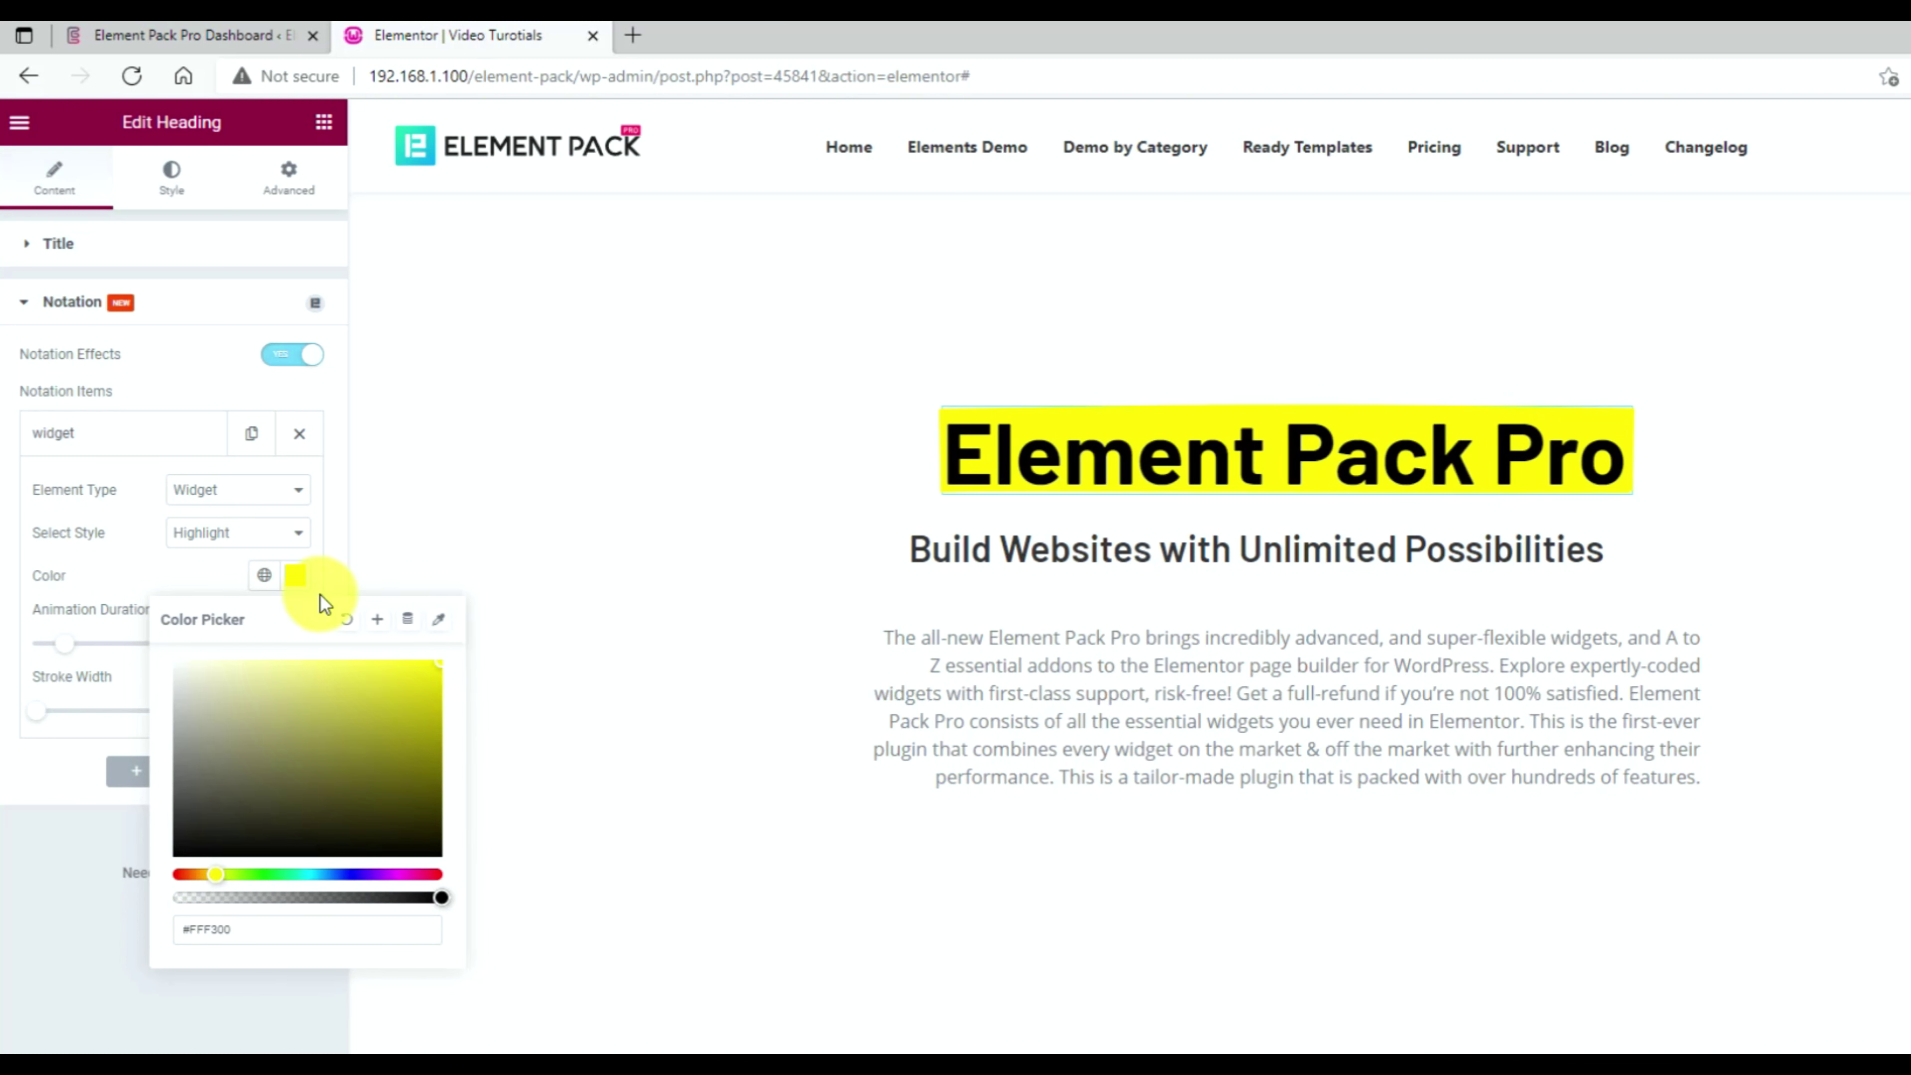
{"action": "left_click", "coordinate": [215, 563]}
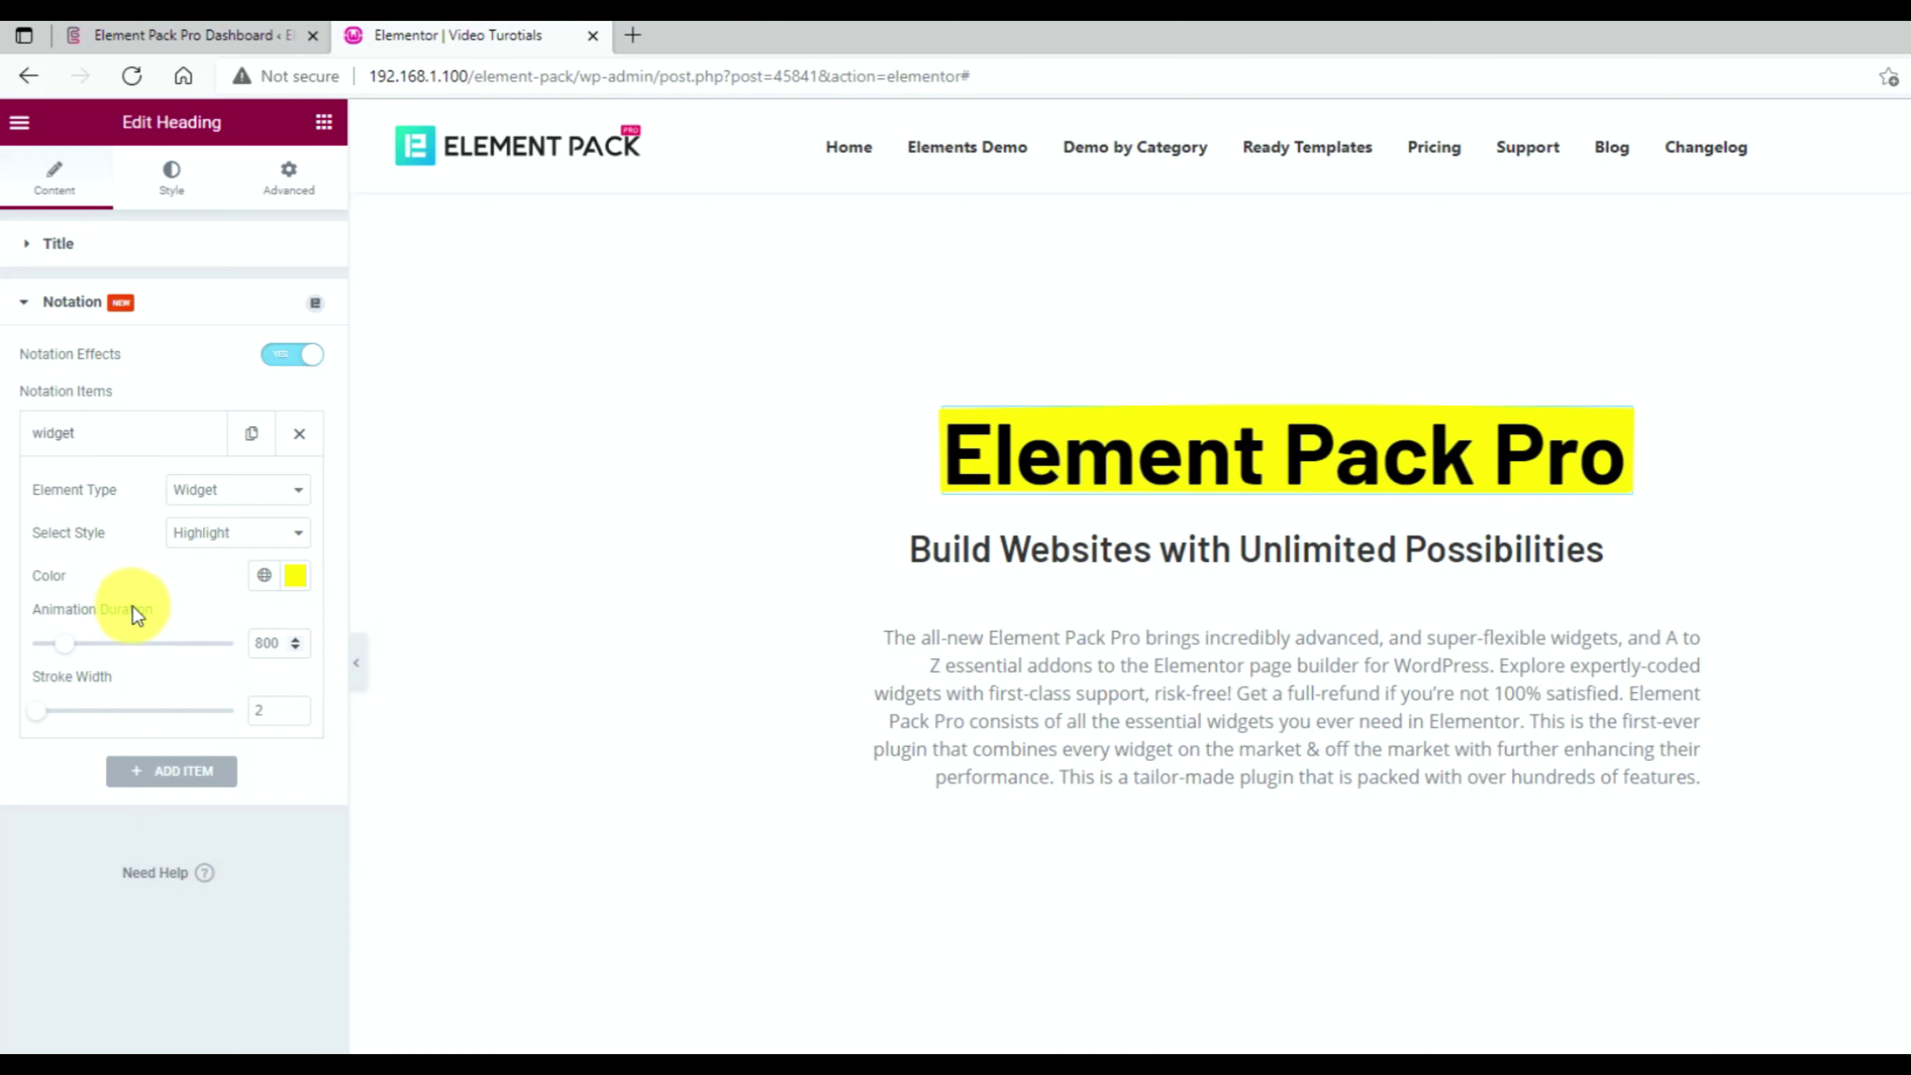
{"action": "mouse_move", "coordinate": [66, 657]}
{"action": "left_mouse_down"}
{"action": "mouse_move", "coordinate": [126, 652]}
{"action": "mouse_move", "coordinate": [72, 649]}
{"action": "left_mouse_up"}
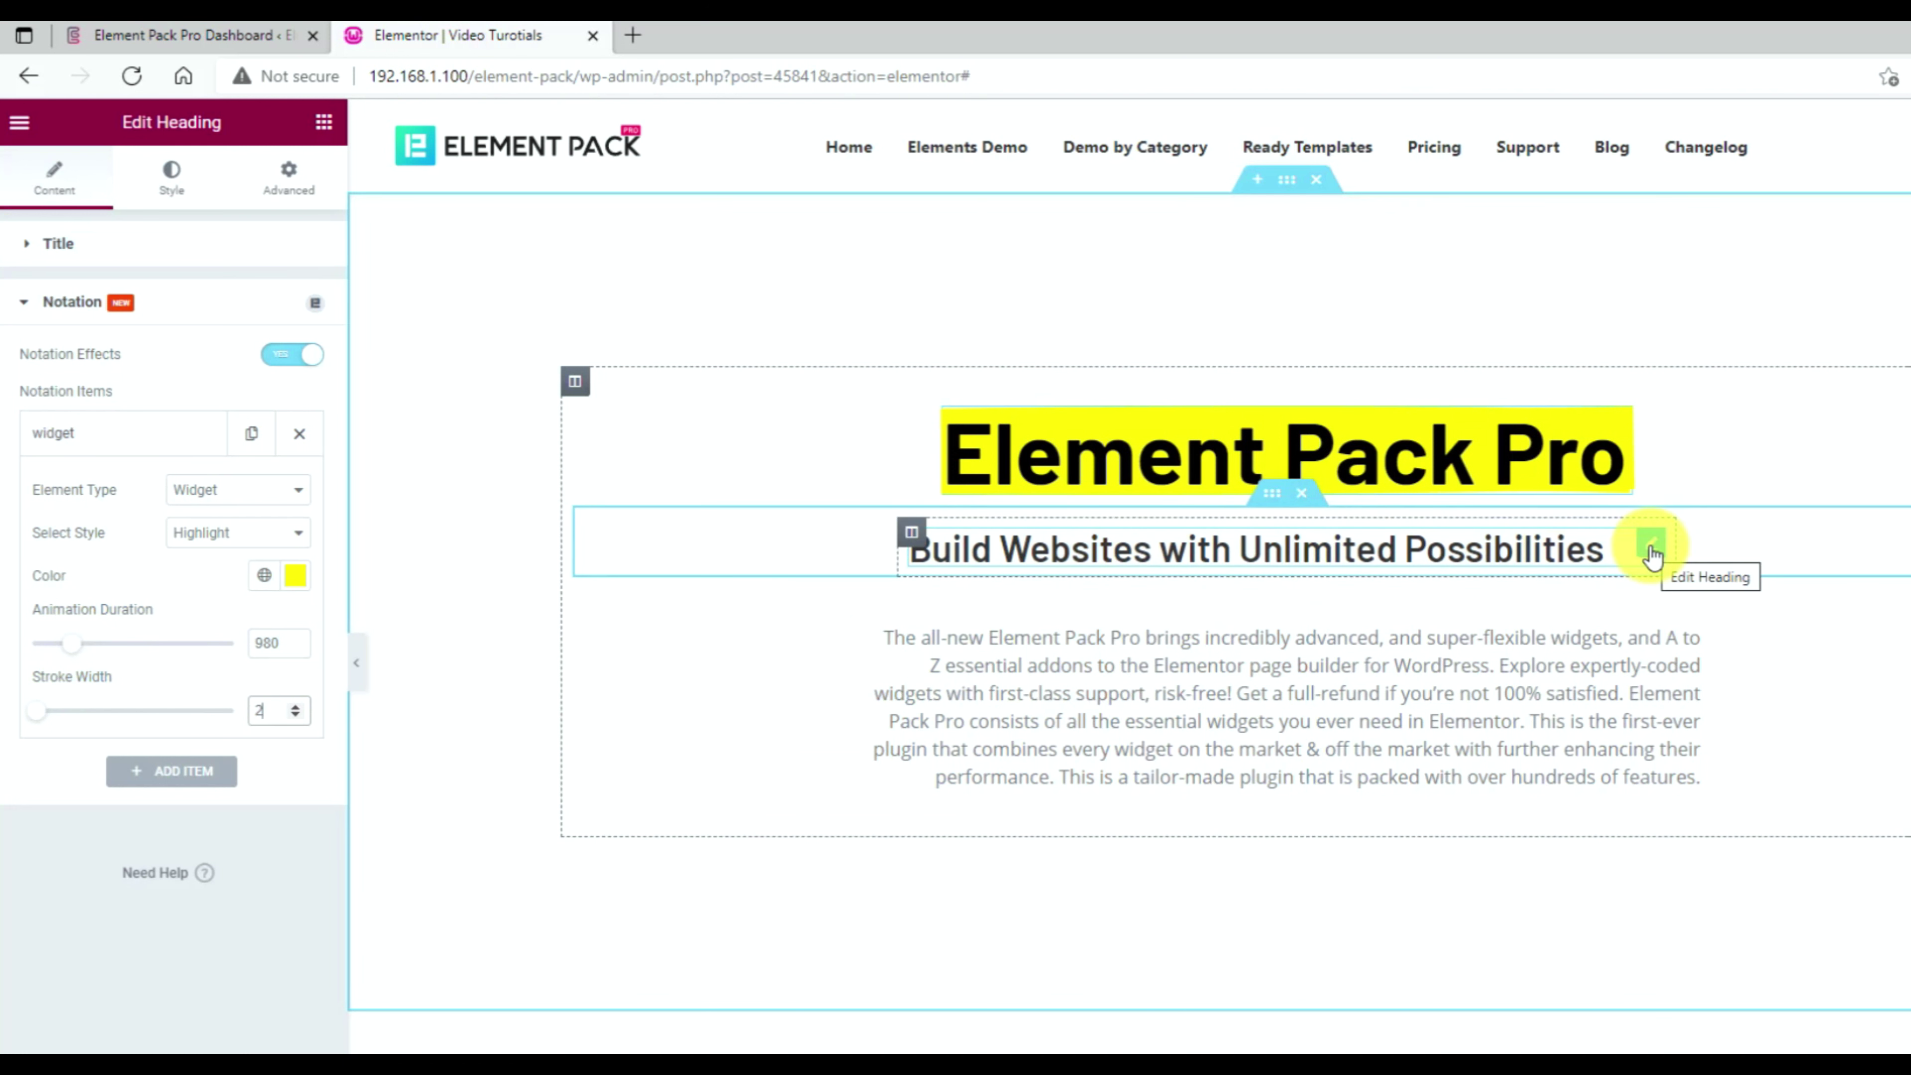
Wrap the word "Unlimited" in the subheading's title in a span tag with the class "unlimited".
{"action": "left_click", "coordinate": [1653, 545]}
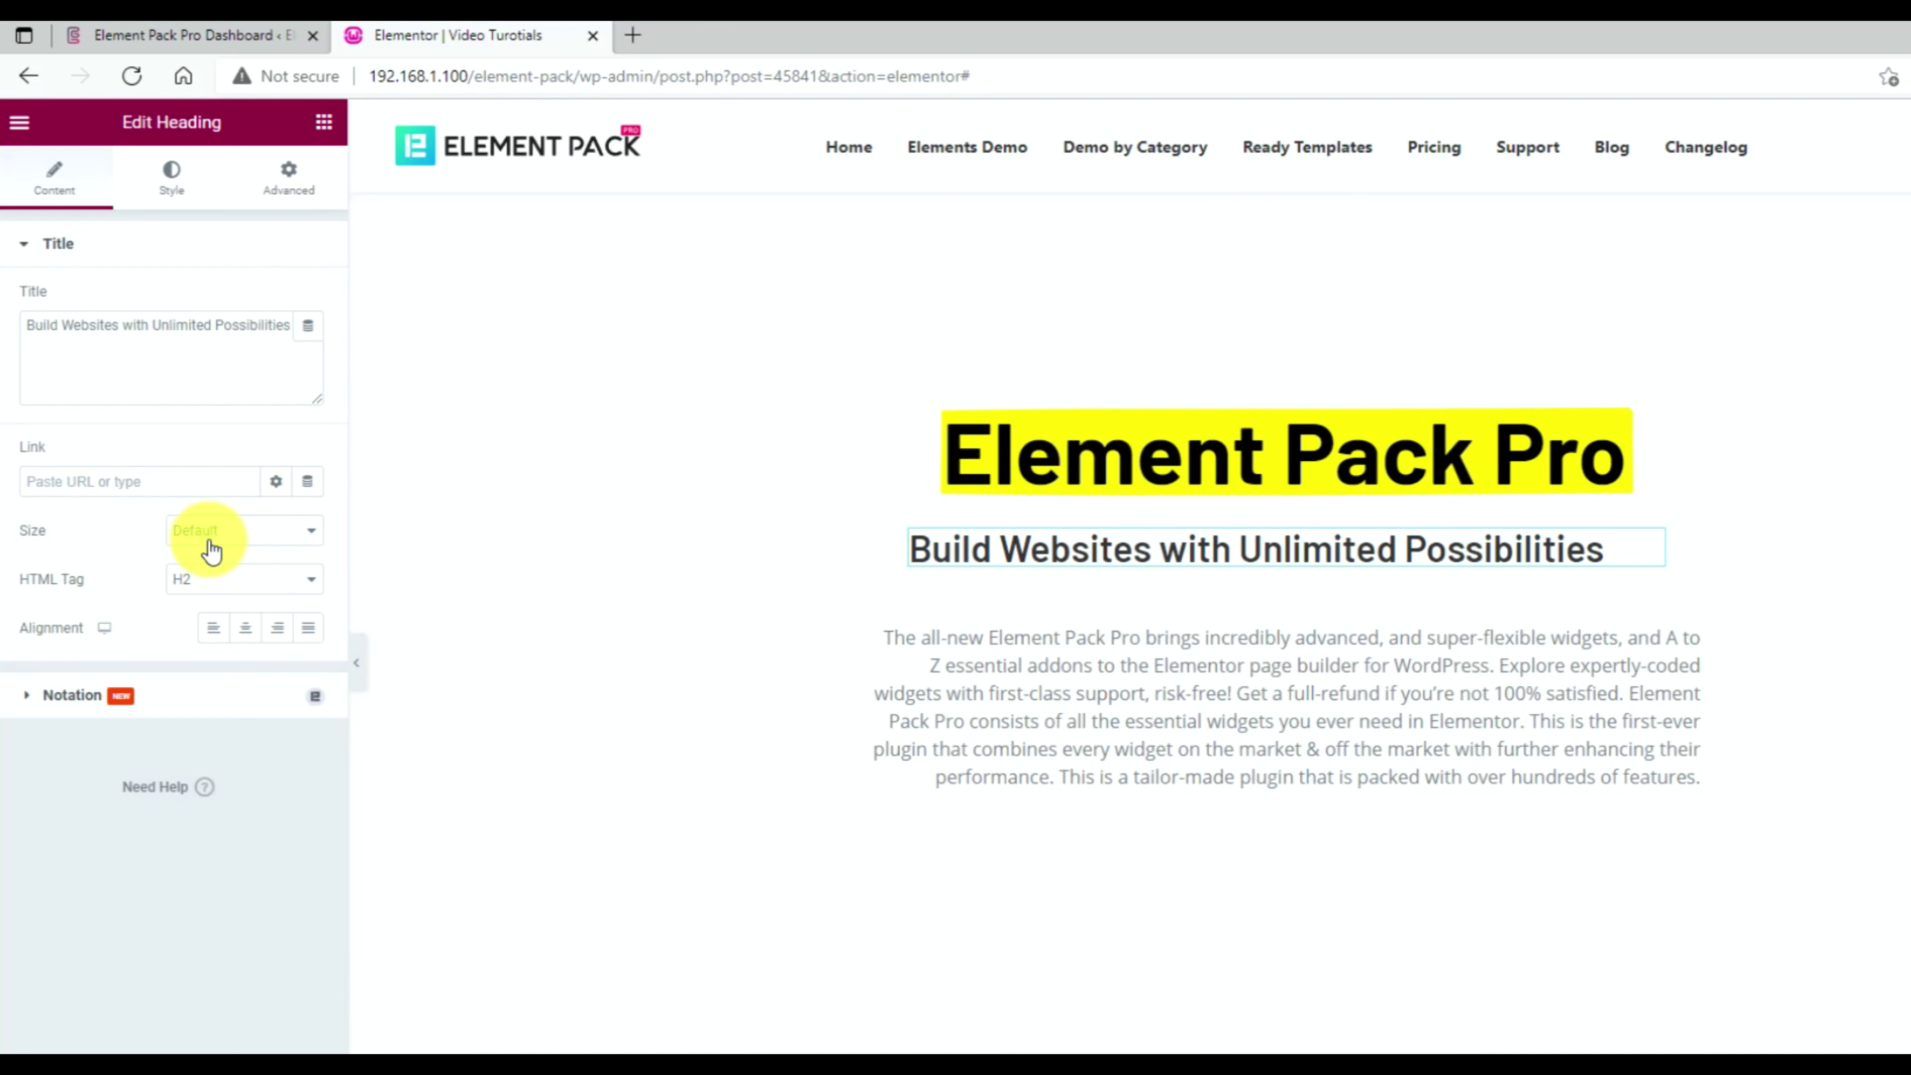
{"action": "left_click", "coordinate": [154, 325]}
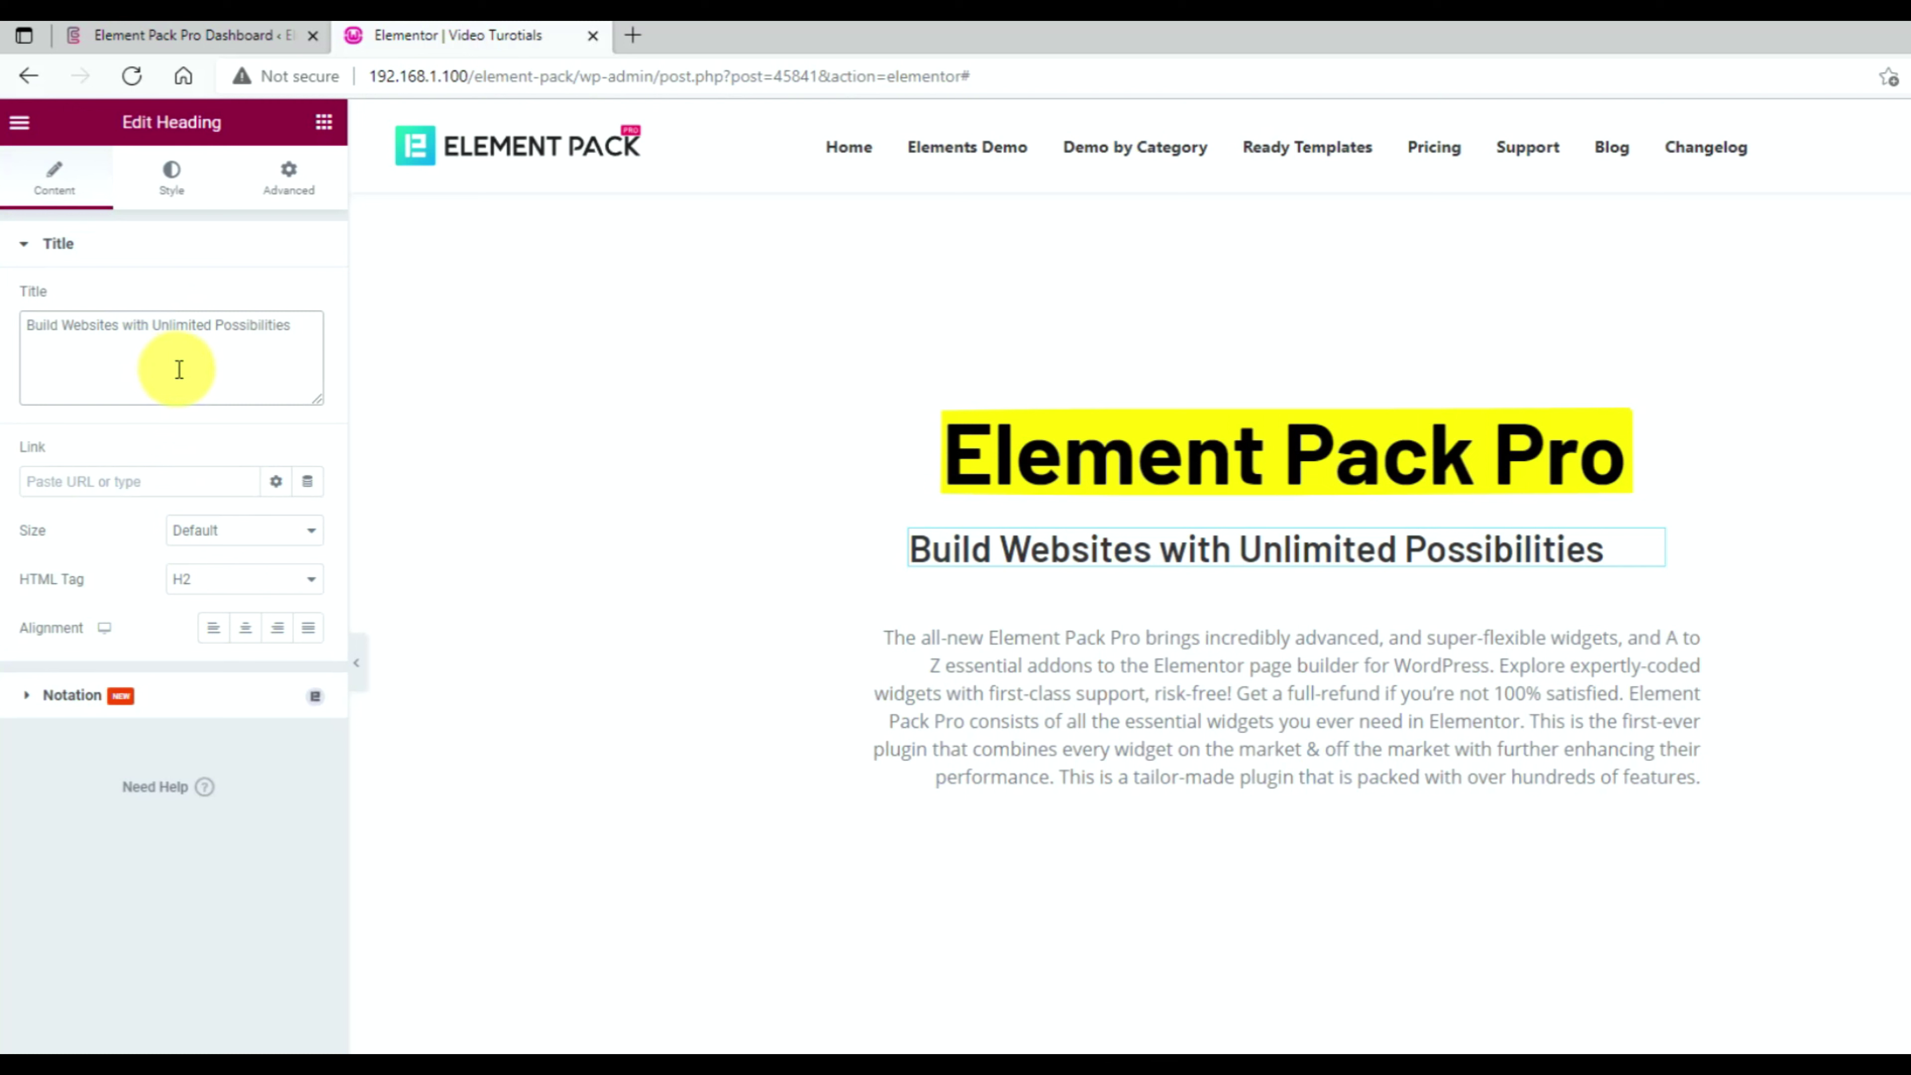
{"action": "type", "text": "<>"}
{"action": "type", "text": "span class"}
{"action": "type", "text": "=\"\""}
{"action": "type", "text": "unlimited\">"}
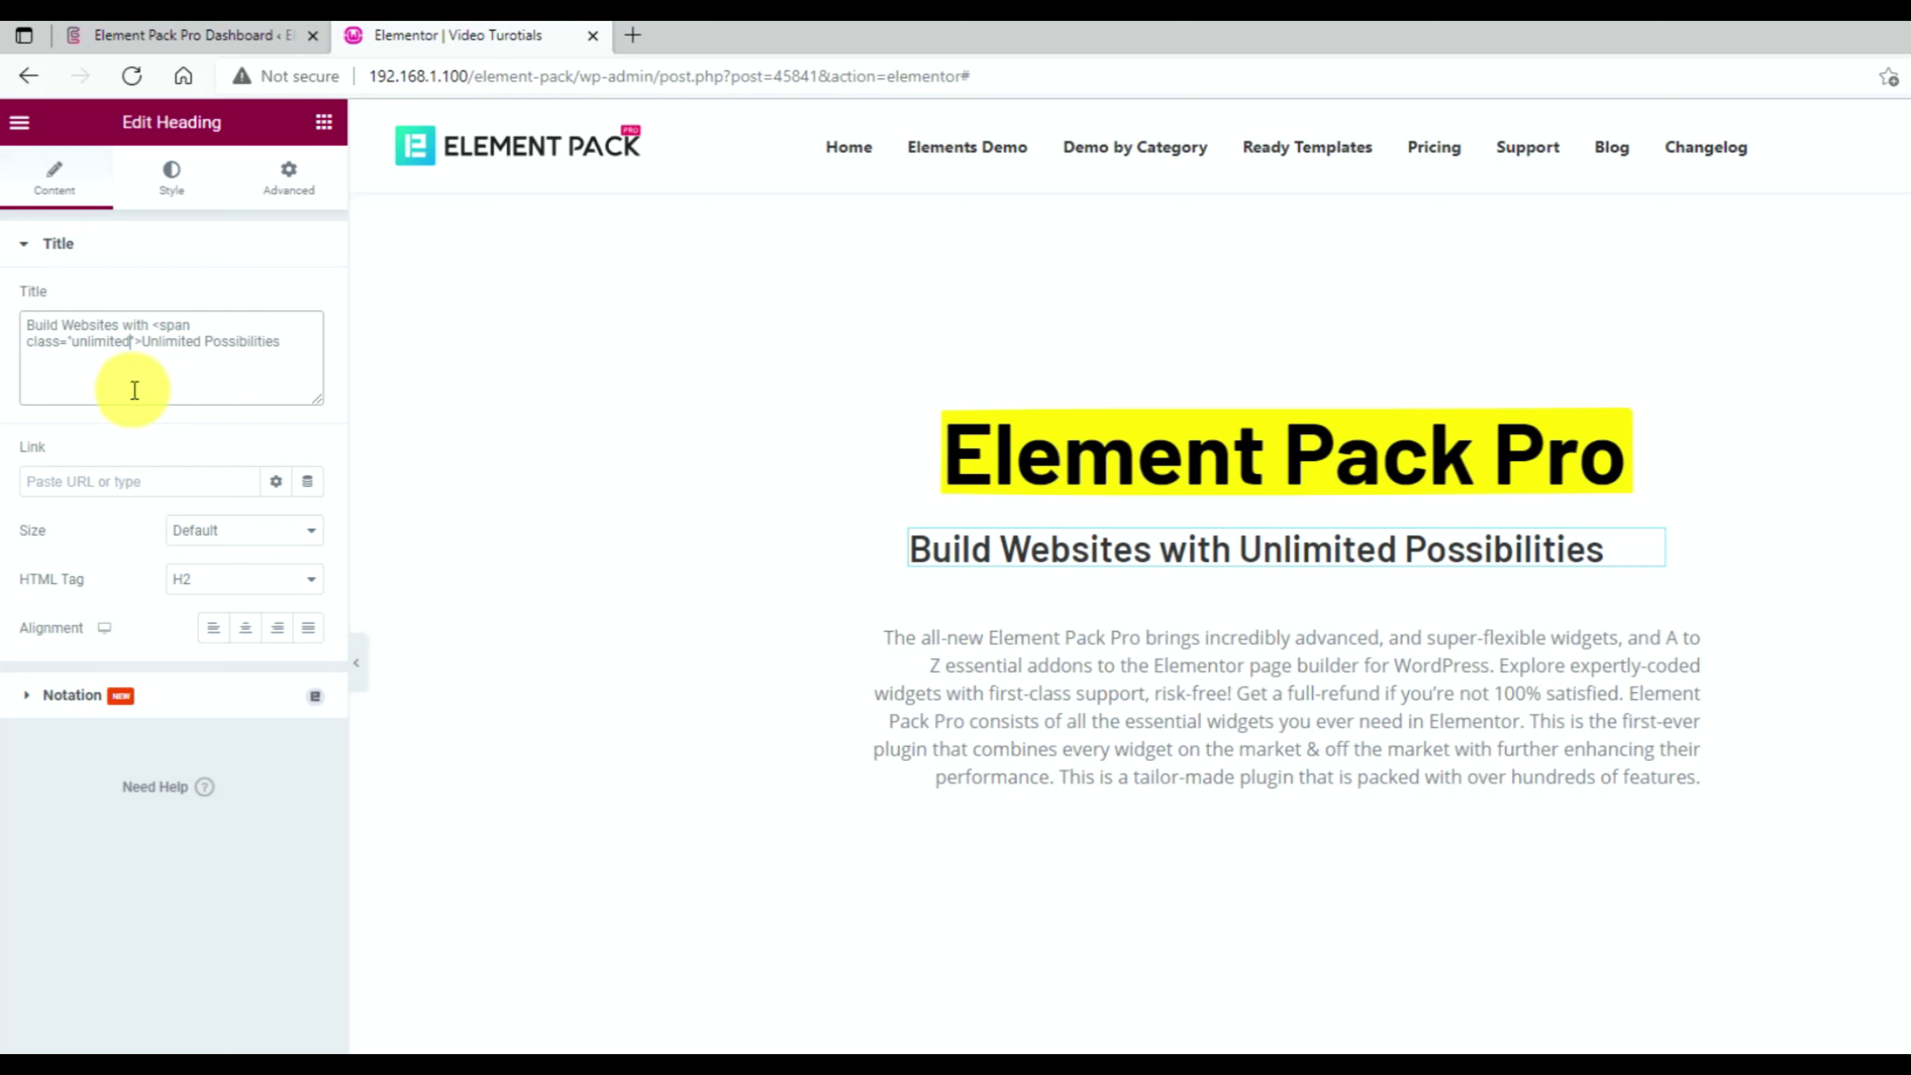
{"action": "left_click", "coordinate": [202, 341]}
{"action": "type", "text": "</span>"}
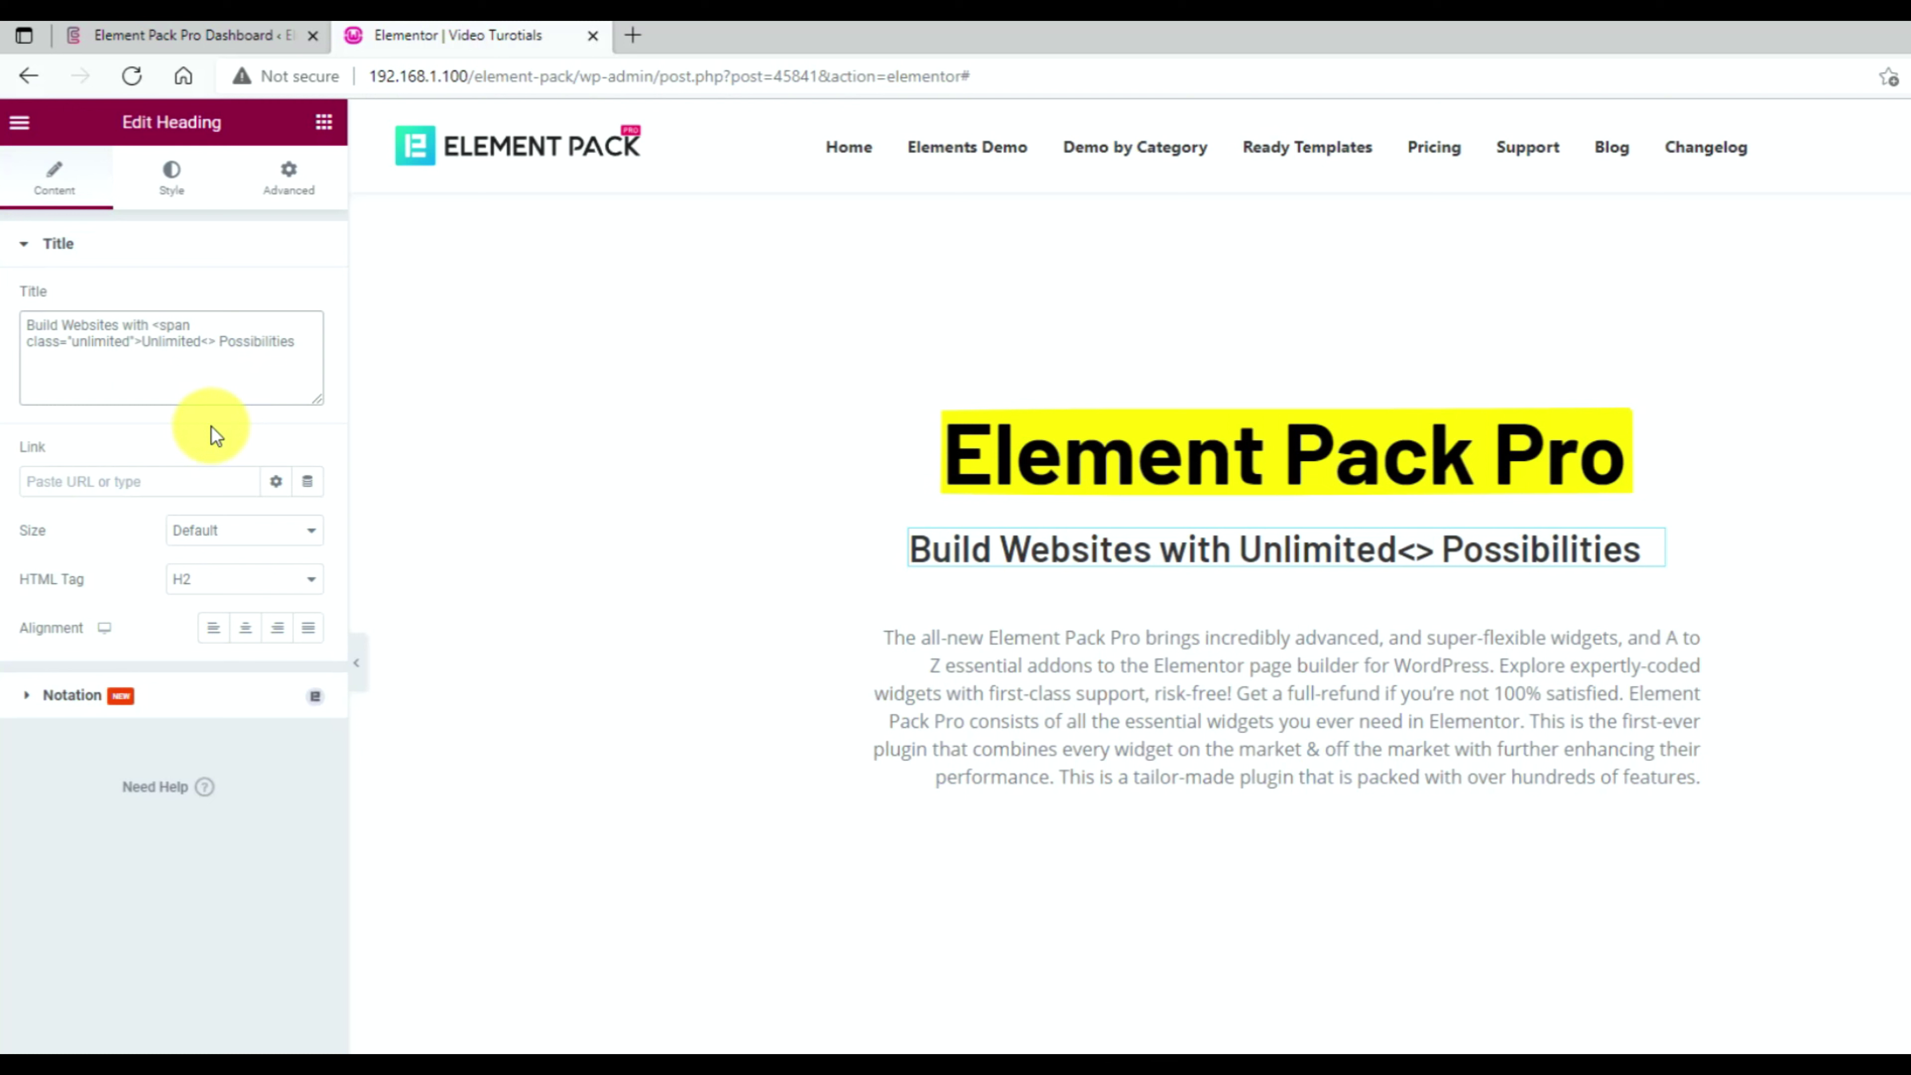
Enable notation effects on the subheading and target its notation item to the widget's custom selector ".unlimited".
{"action": "double_click", "coordinate": [102, 341]}
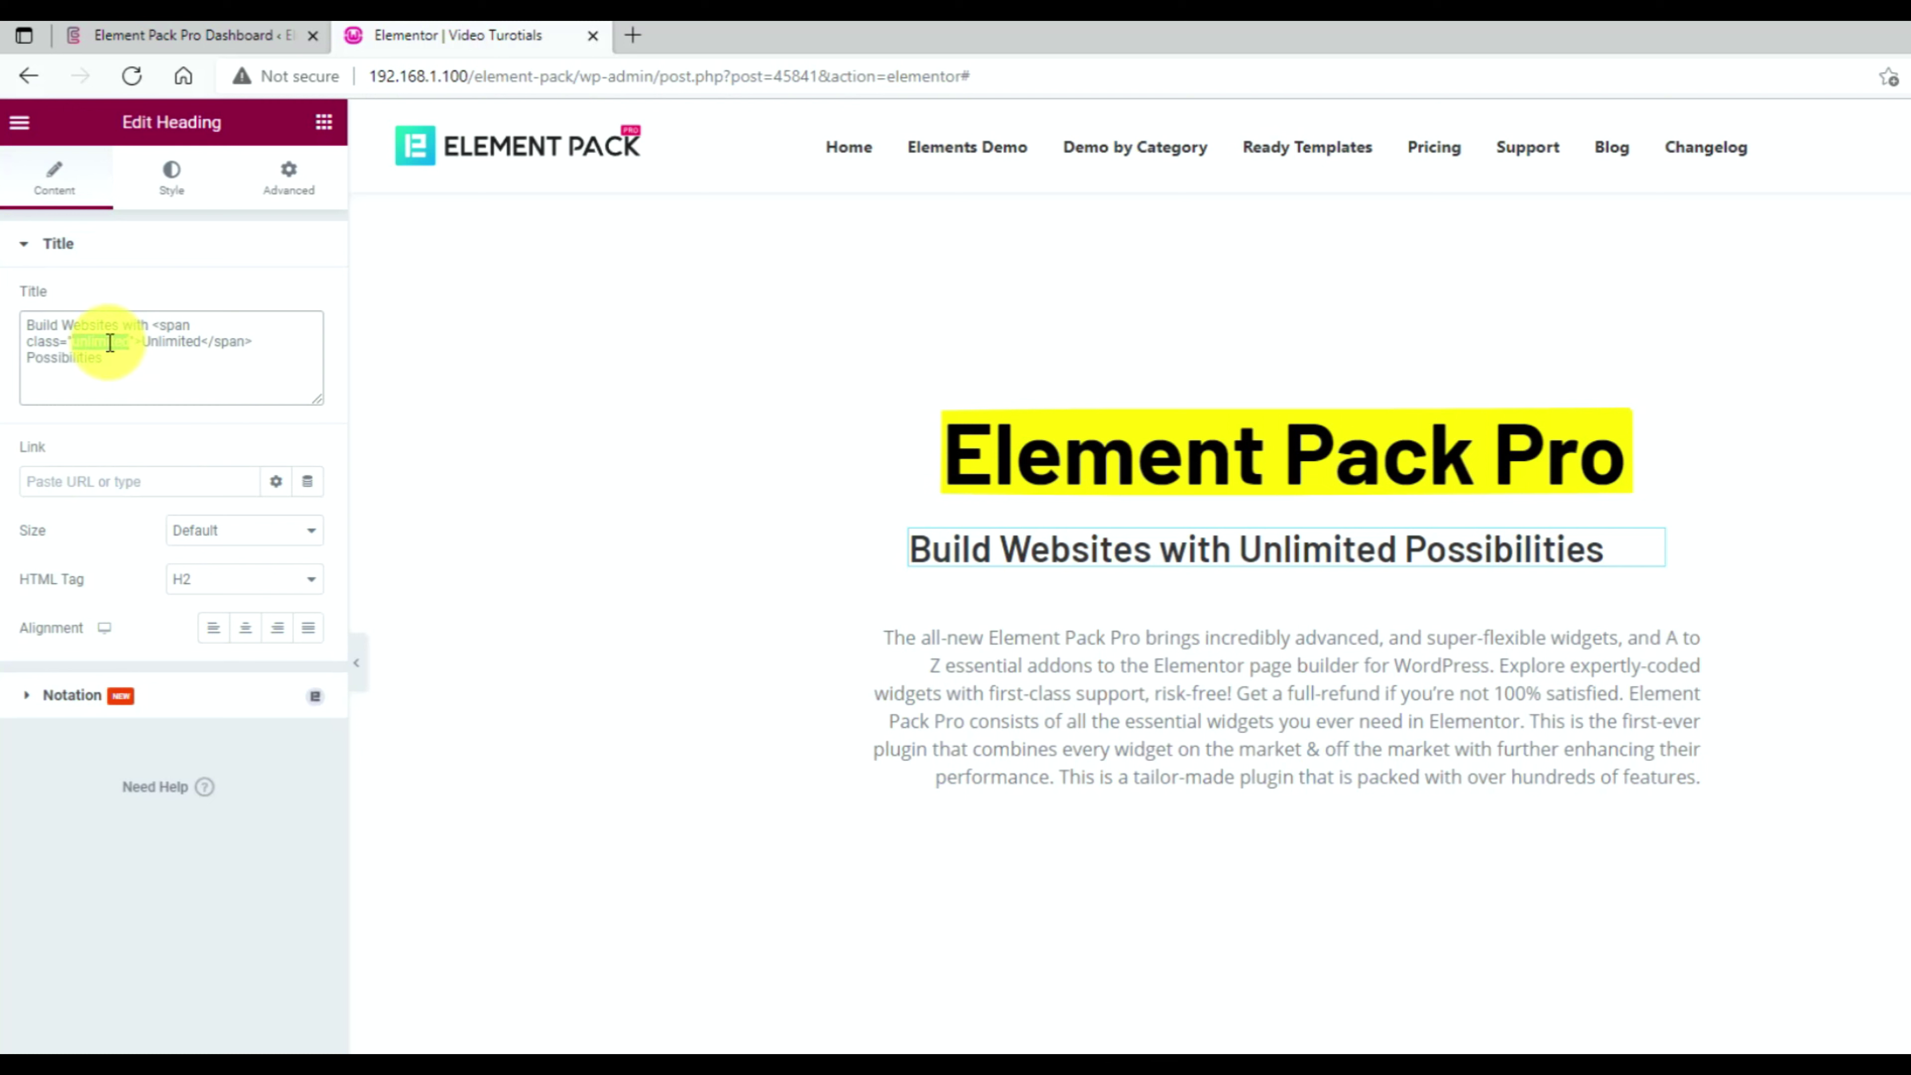
{"action": "left_click", "coordinate": [241, 703]}
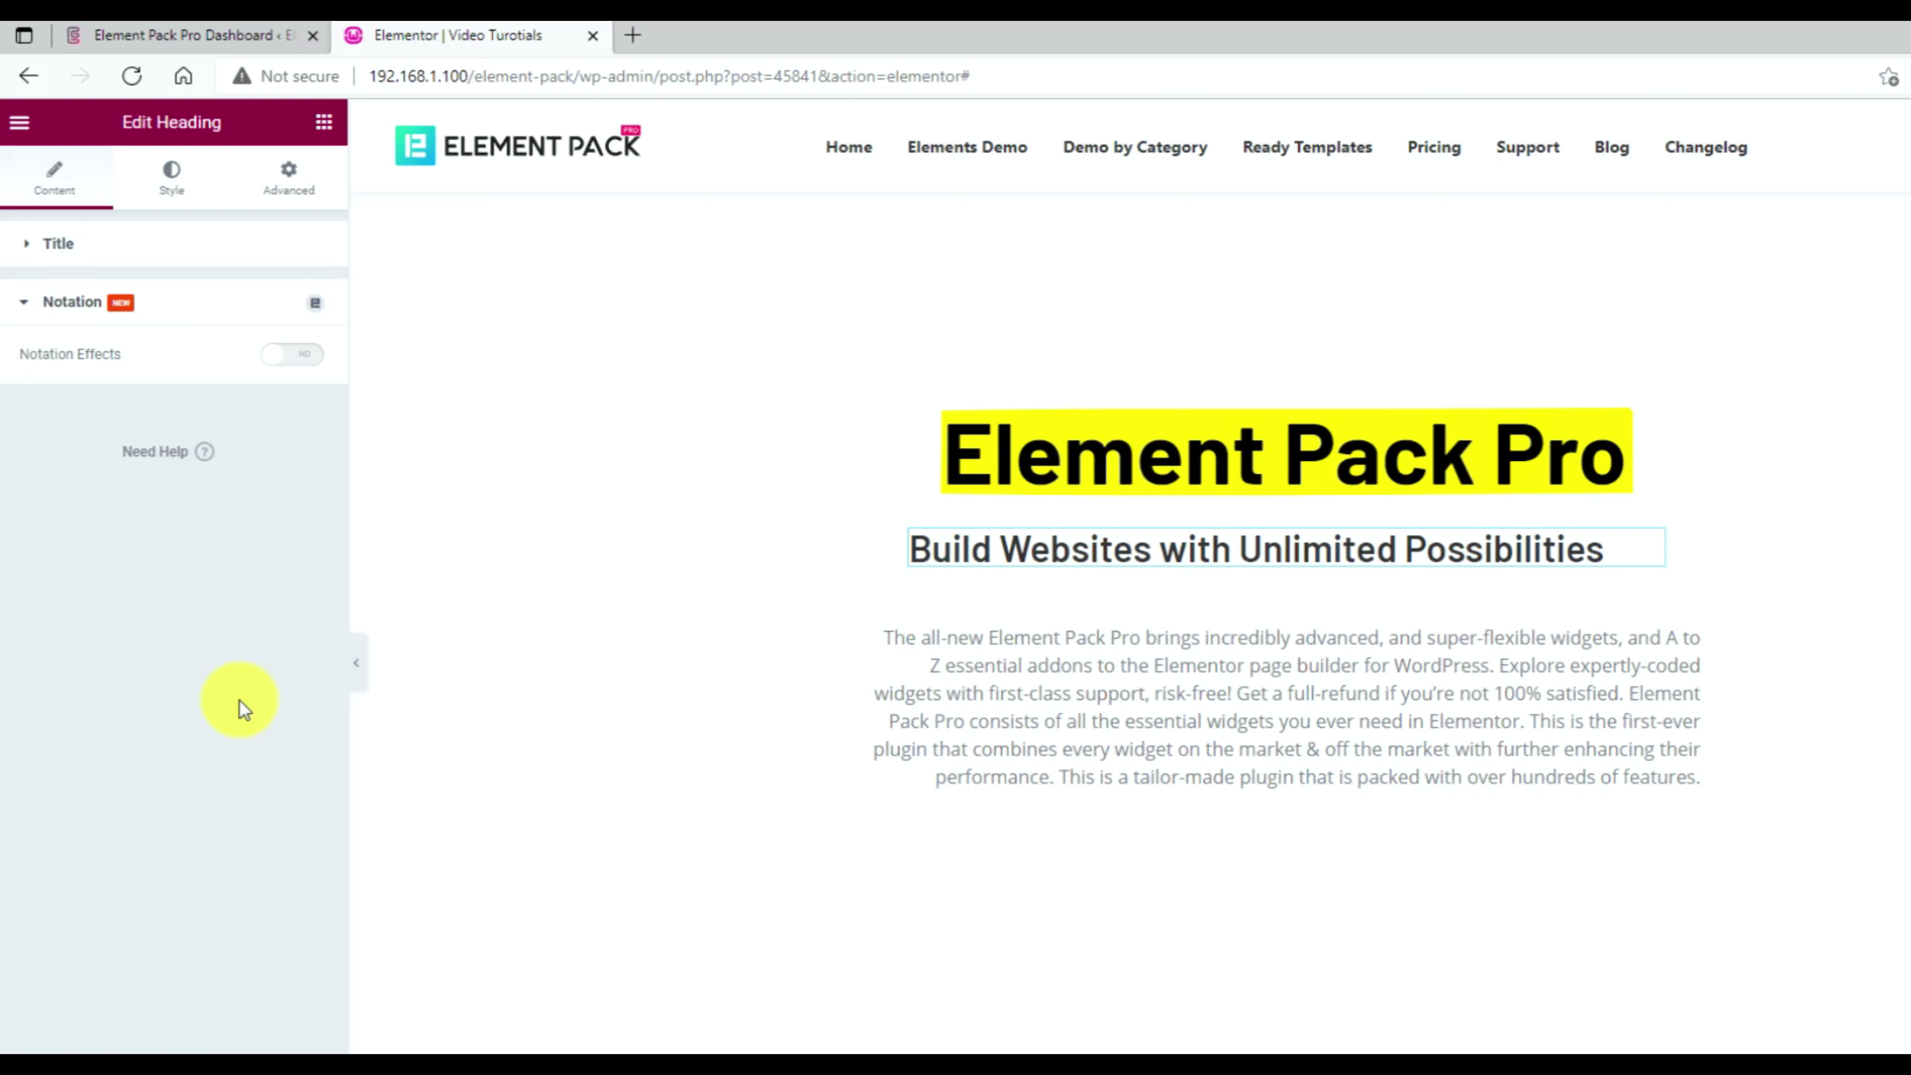
{"action": "left_click", "coordinate": [302, 369]}
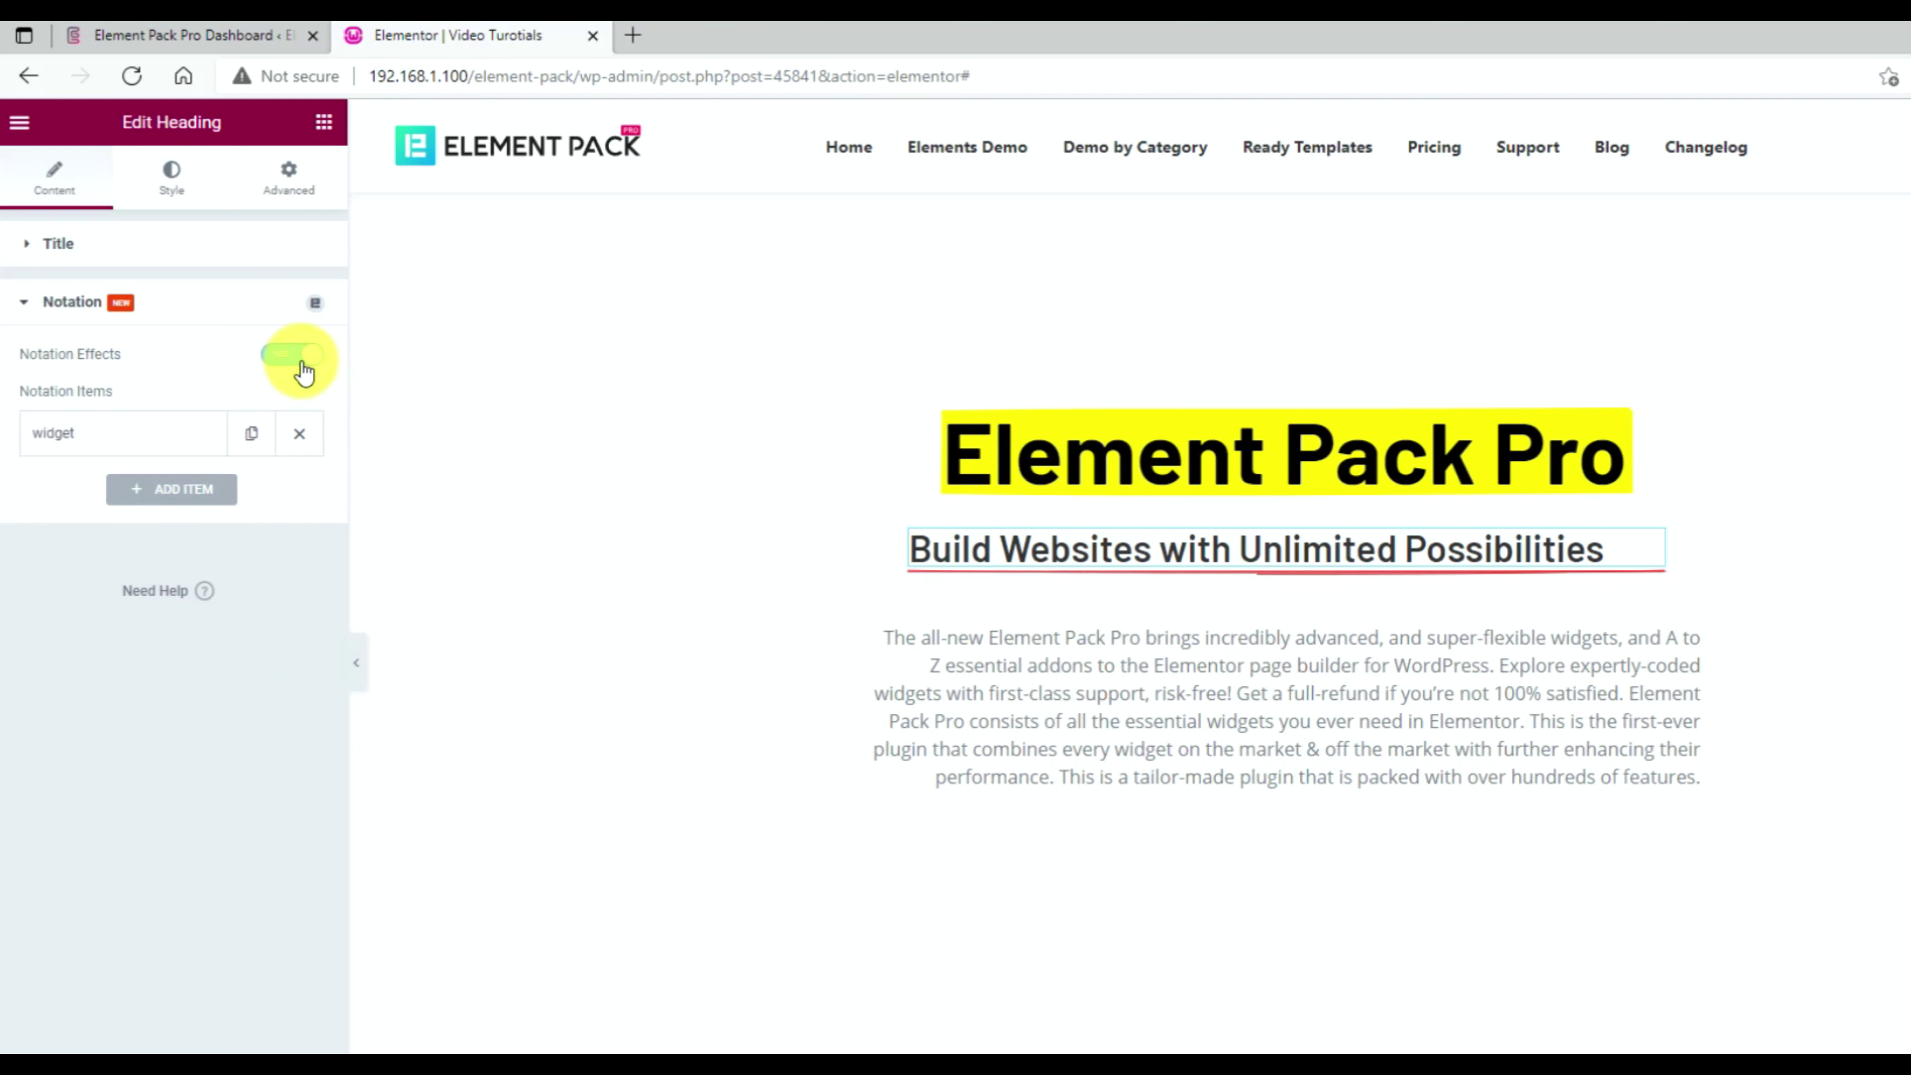
{"action": "left_click", "coordinate": [143, 449]}
{"action": "left_click", "coordinate": [222, 491]}
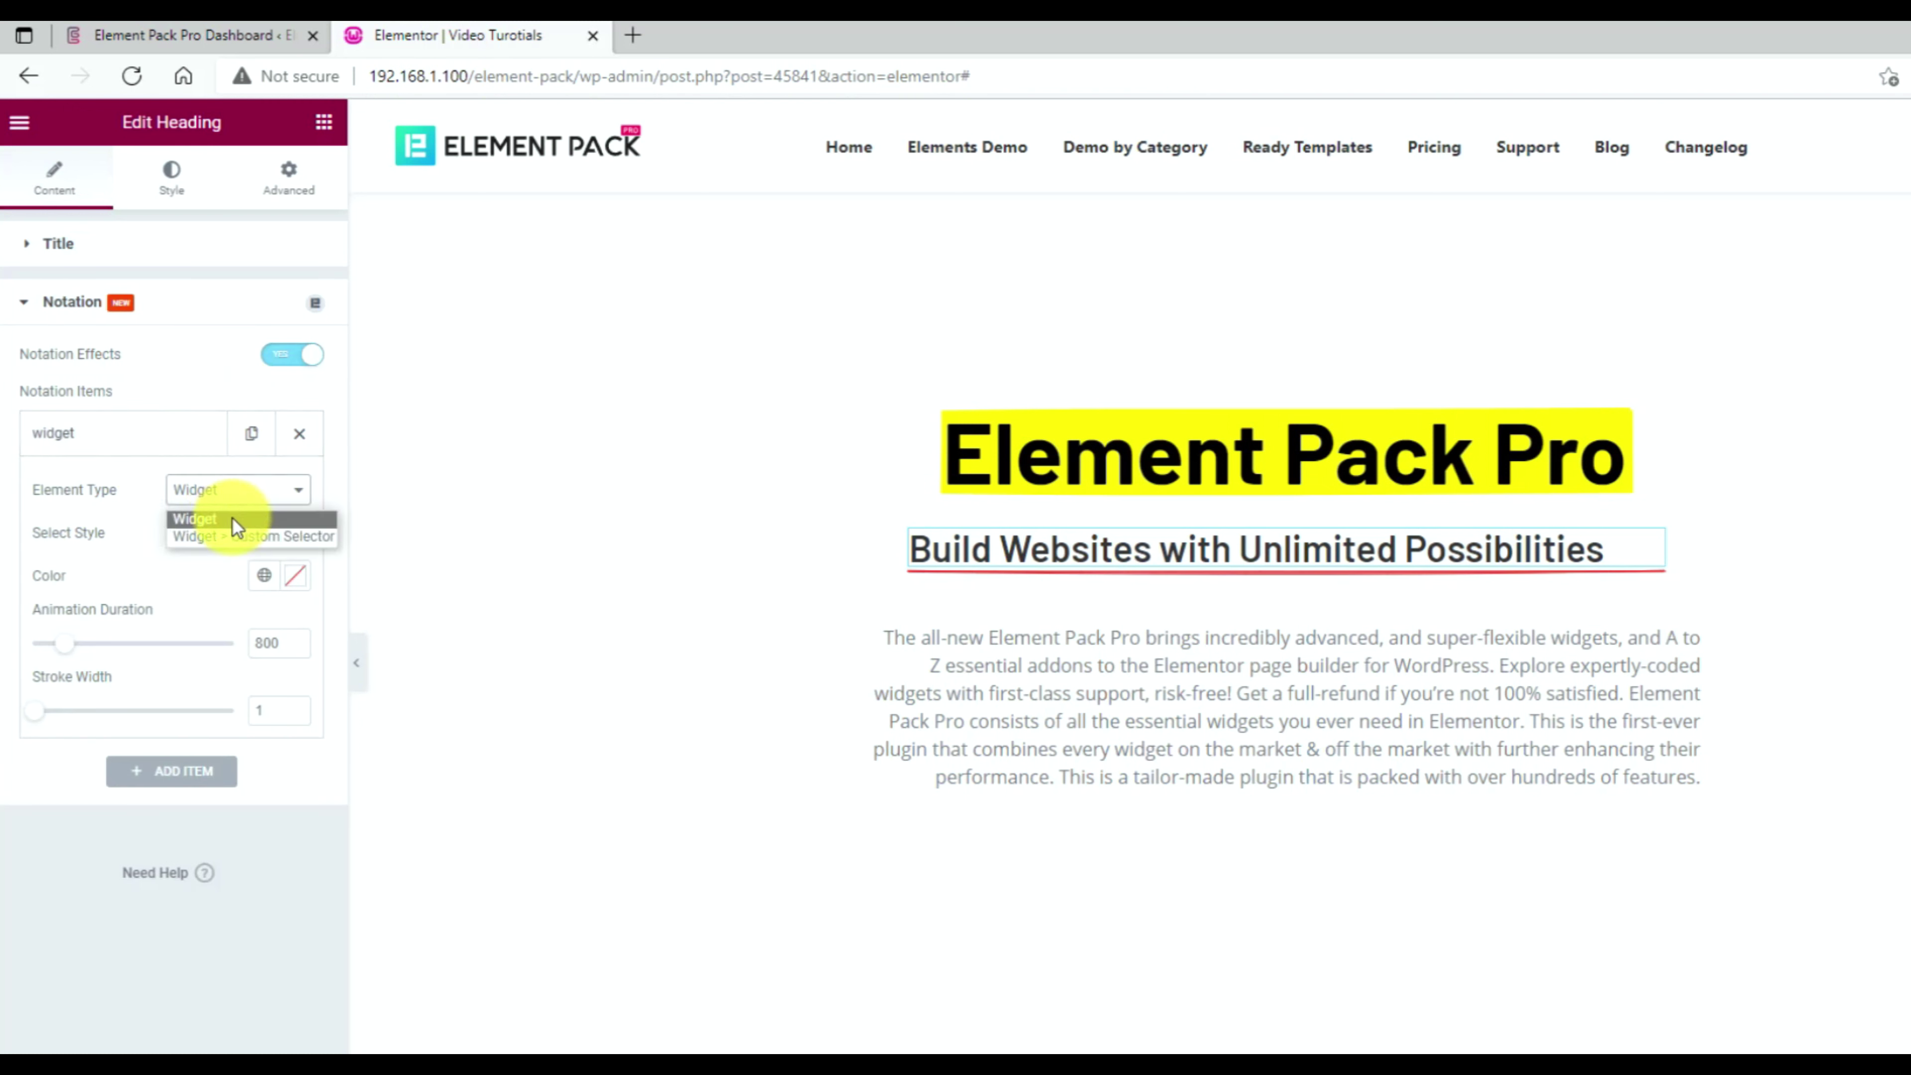
{"action": "left_click", "coordinate": [308, 535]}
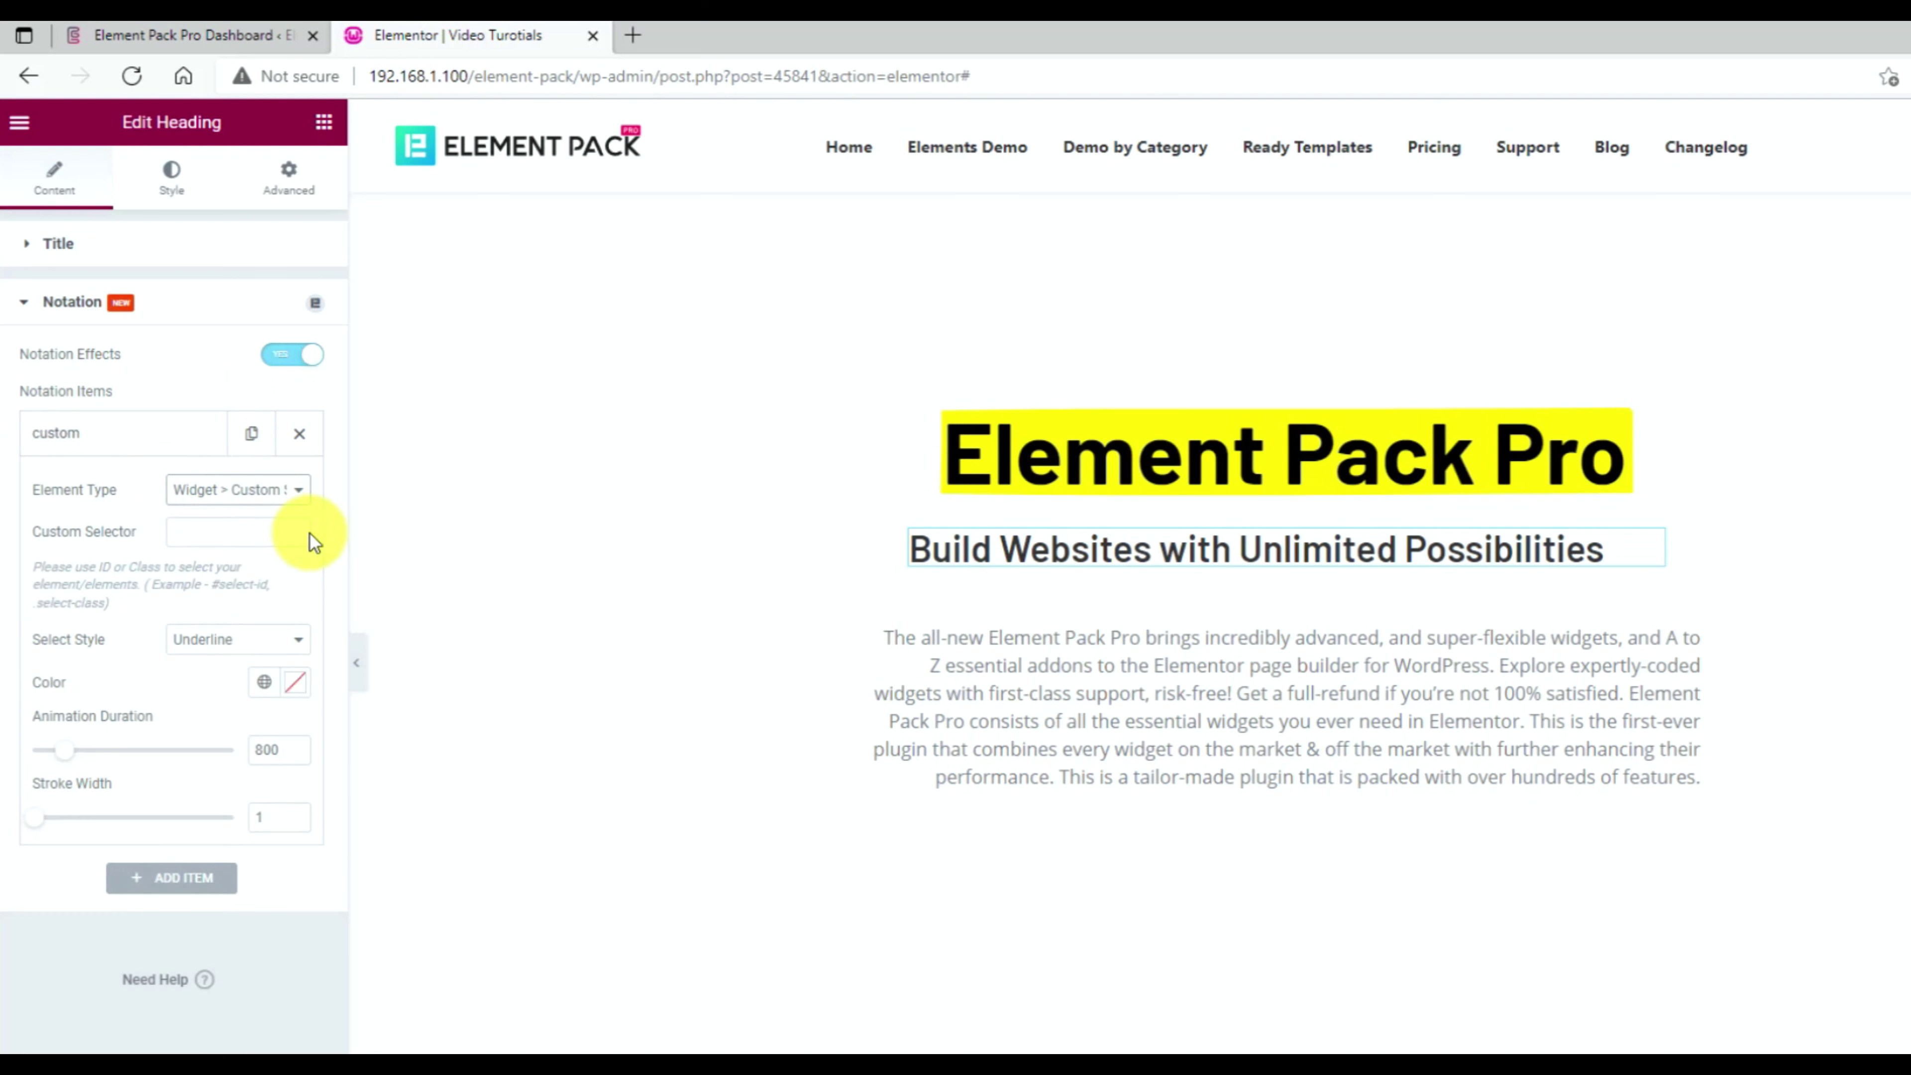
{"action": "left_click", "coordinate": [221, 532]}
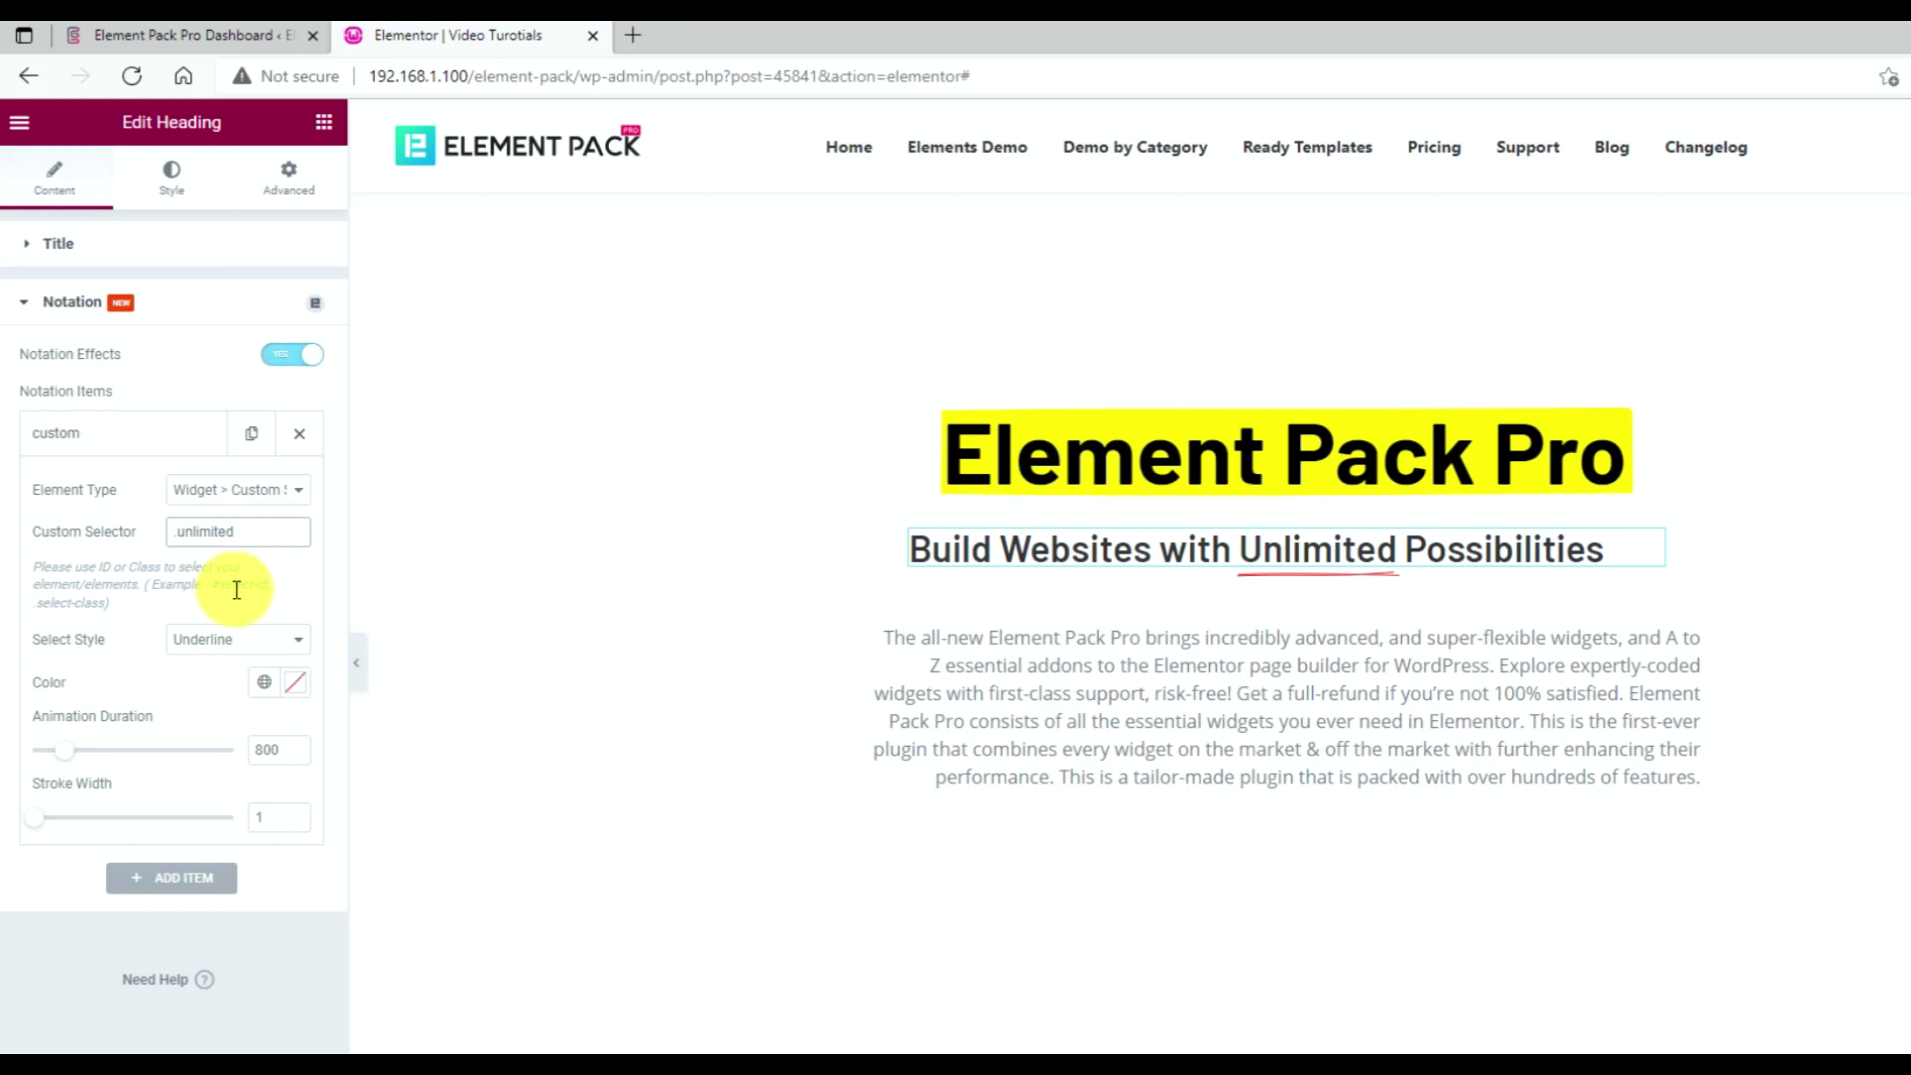
Set the notation on the word "Unlimited" to the Box style in red.
{"action": "left_click", "coordinate": [234, 644]}
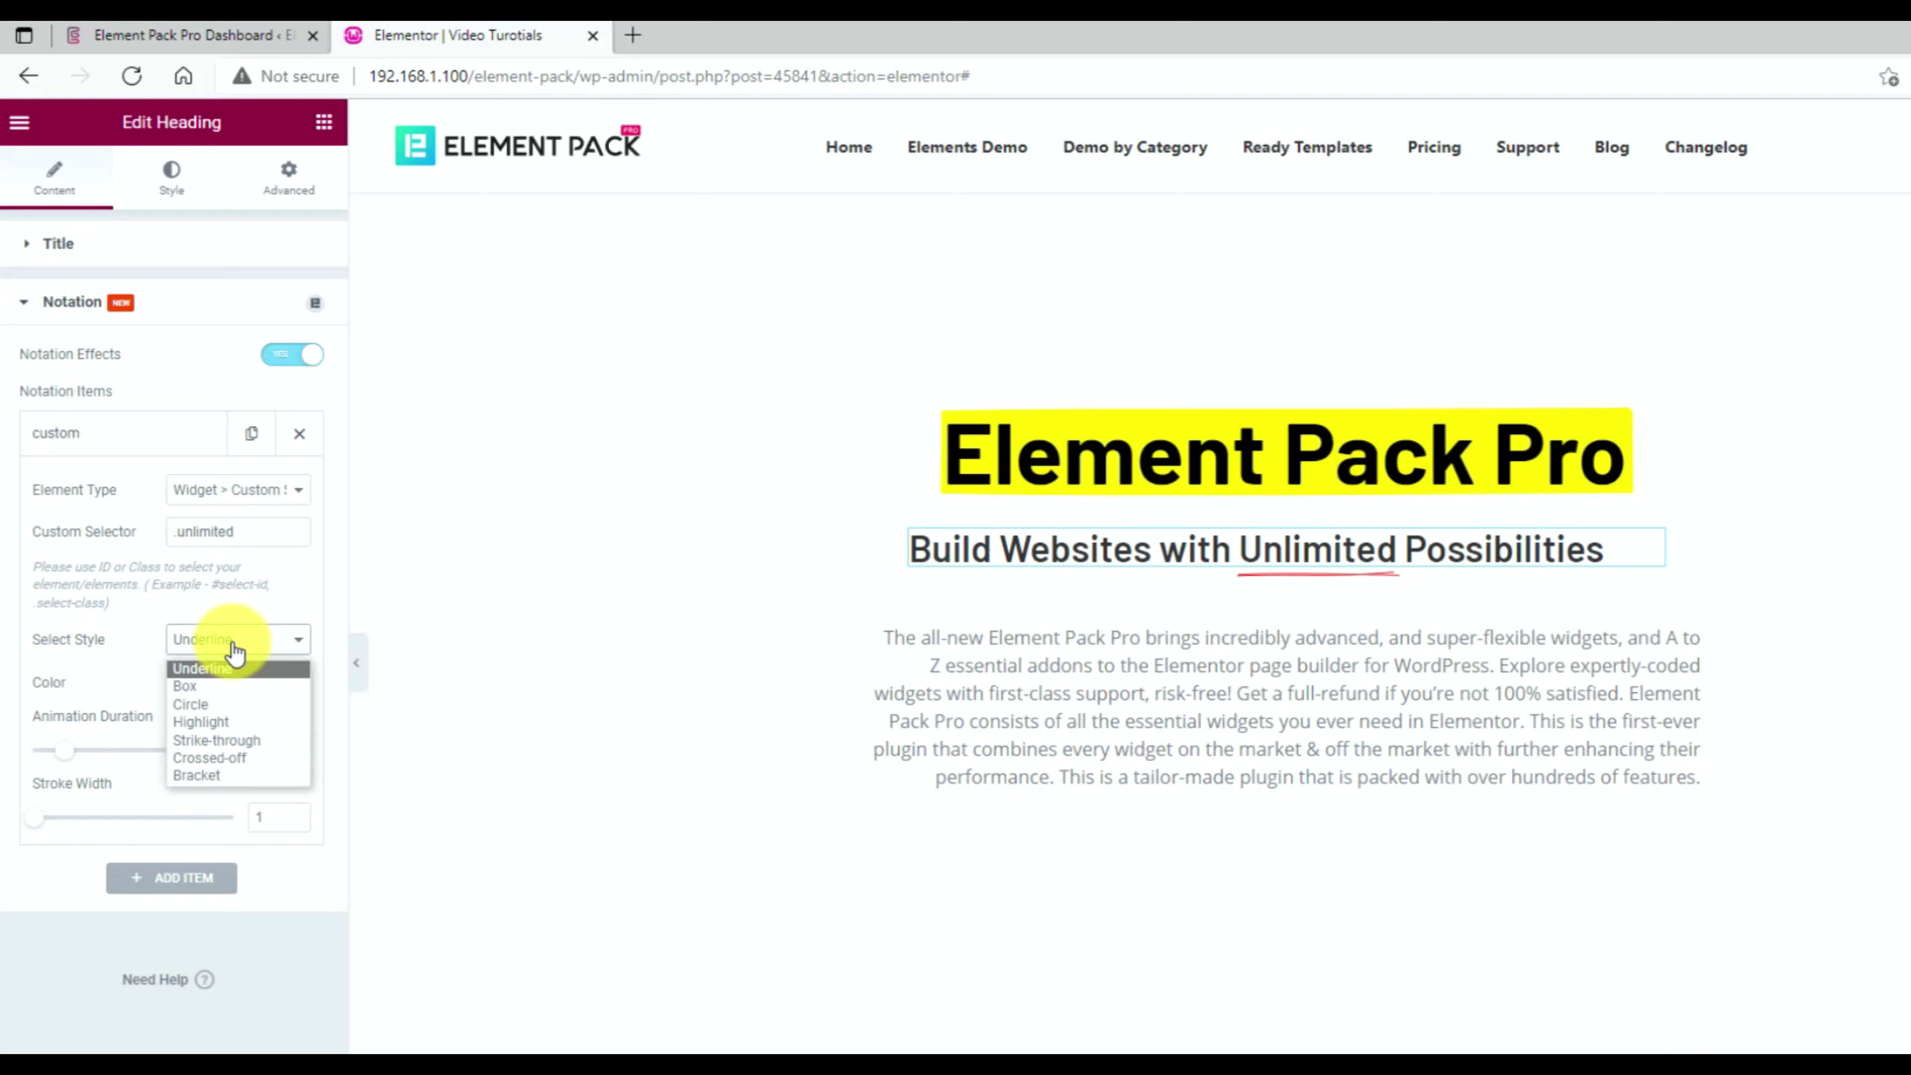
{"action": "left_click", "coordinate": [220, 687]}
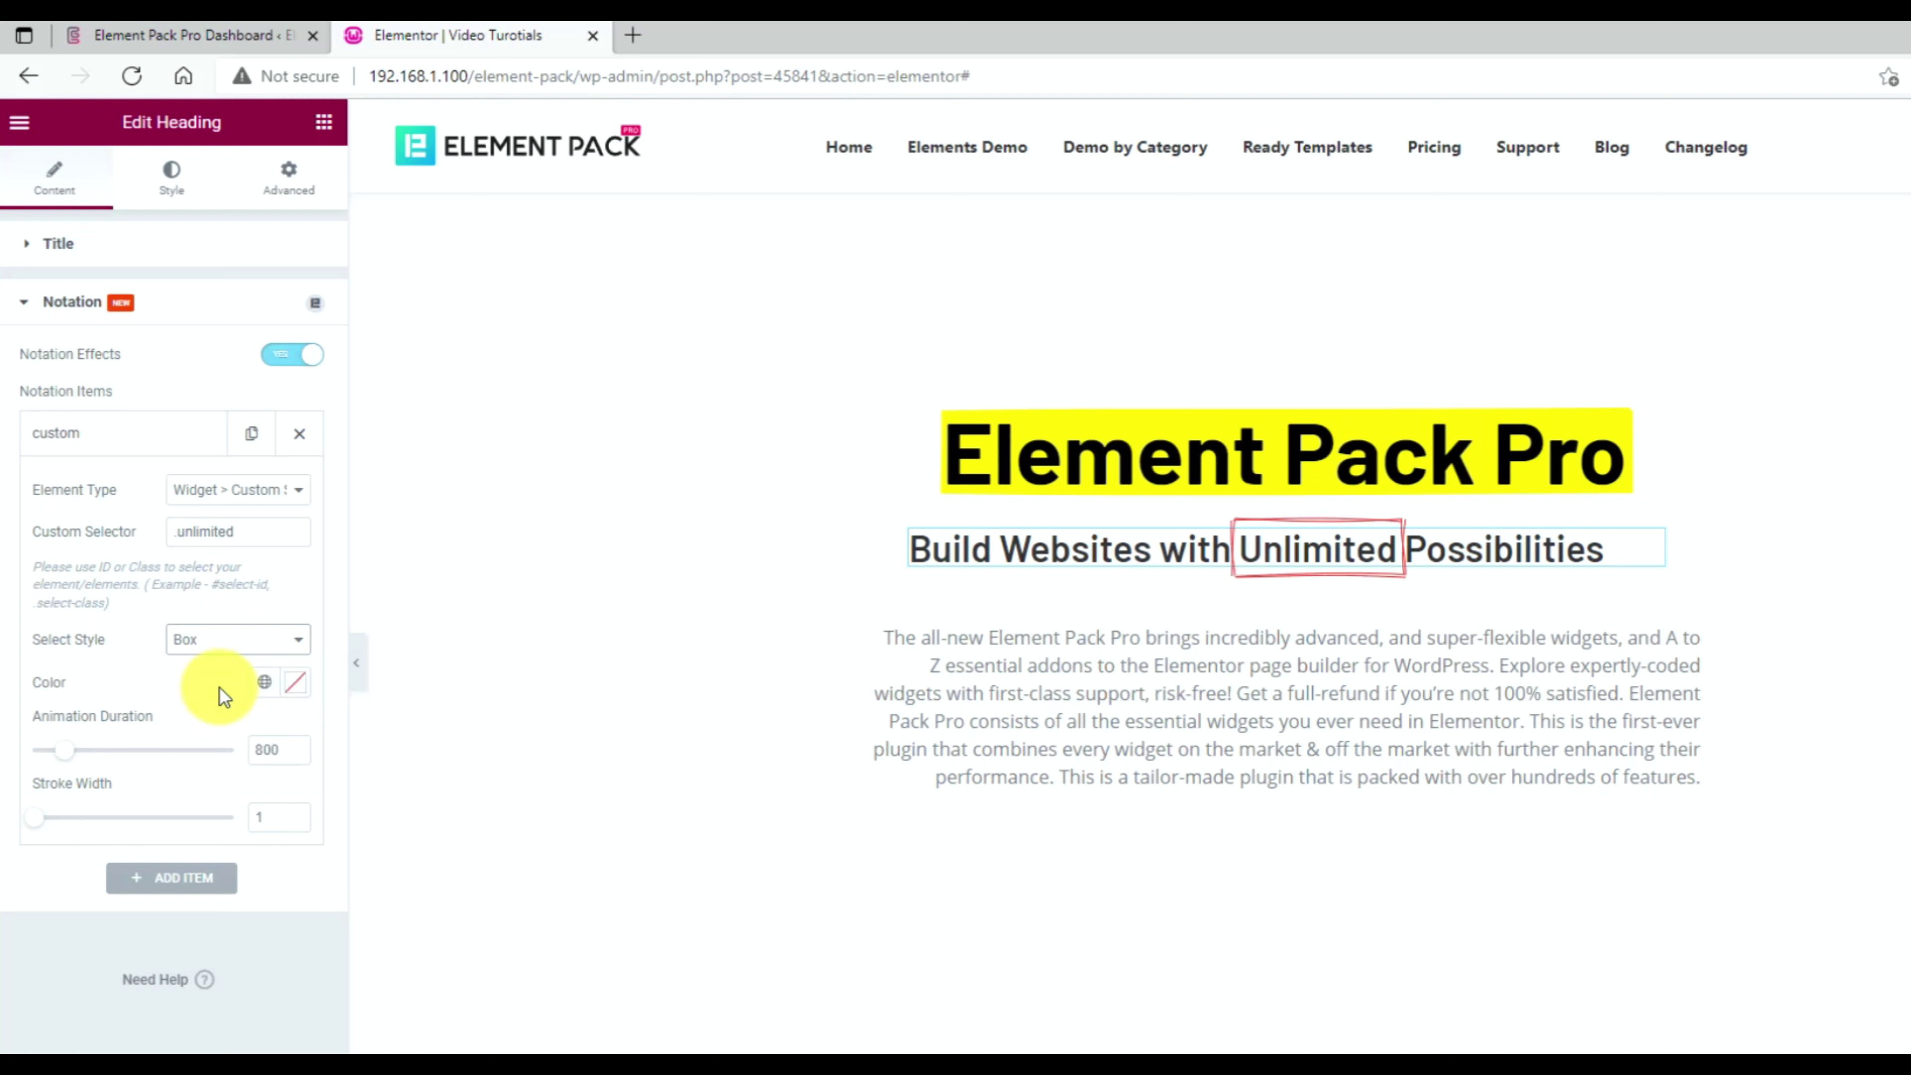
{"action": "left_click", "coordinate": [295, 681]}
{"action": "left_click", "coordinate": [416, 794]}
{"action": "left_click", "coordinate": [441, 771]}
{"action": "left_click", "coordinate": [138, 804]}
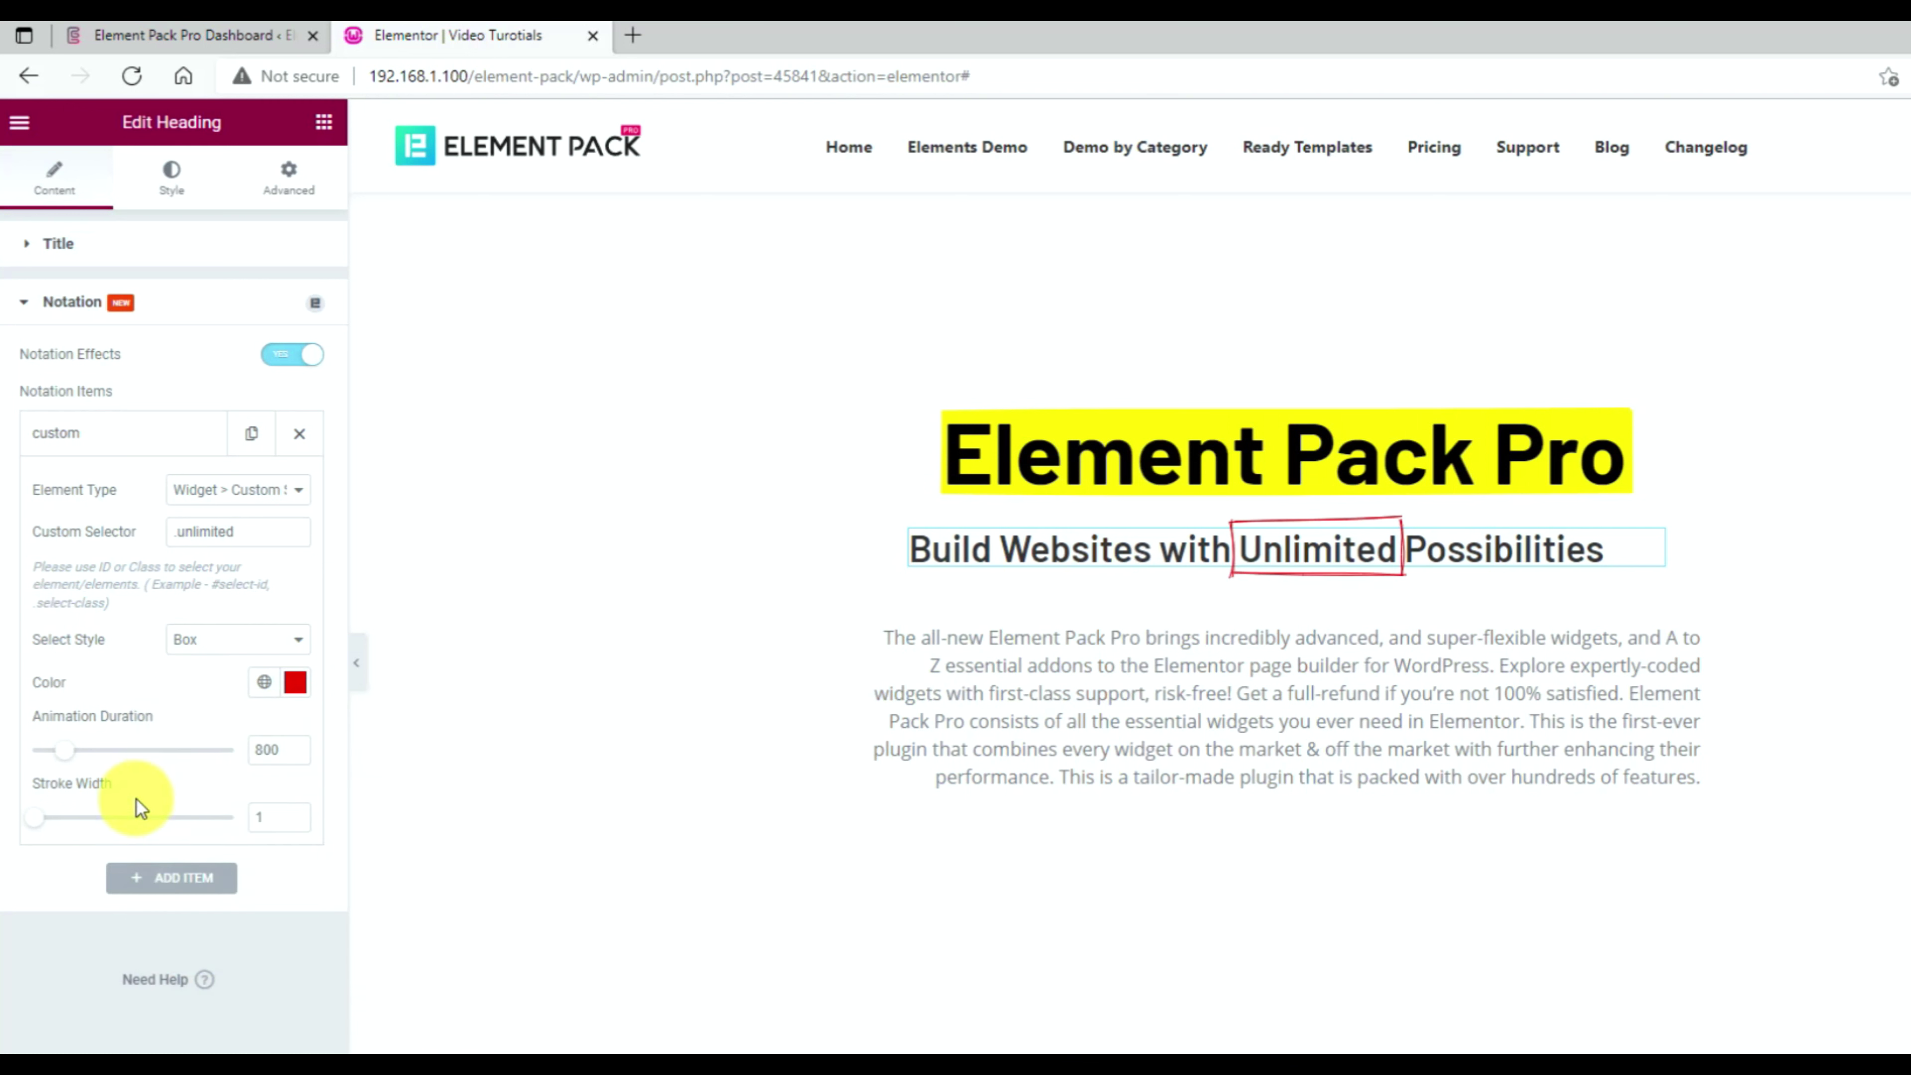
Set the stroke width of the box notation around "Unlimited" to 2.
{"action": "left_click", "coordinate": [298, 812]}
{"action": "left_click", "coordinate": [299, 812]}
{"action": "left_click", "coordinate": [297, 812]}
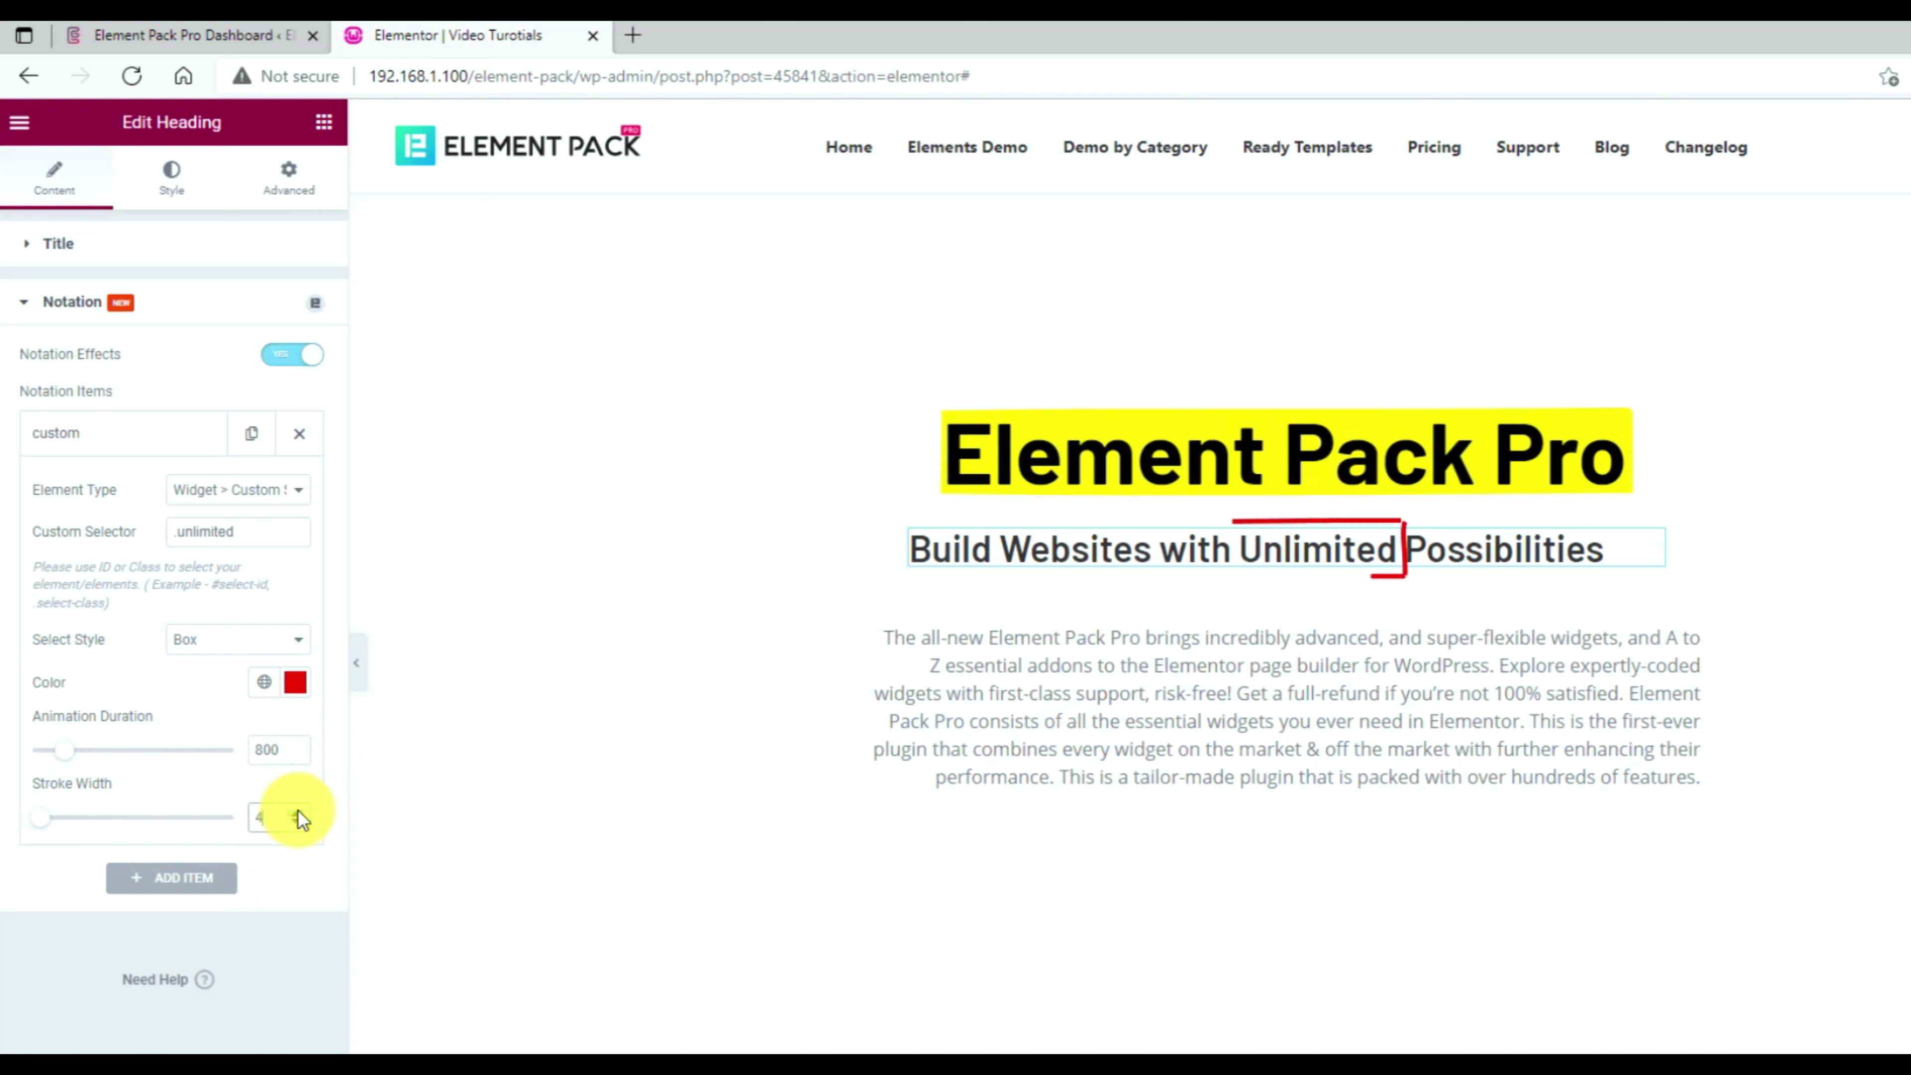
{"action": "left_click", "coordinate": [296, 821]}
{"action": "left_click", "coordinate": [295, 821]}
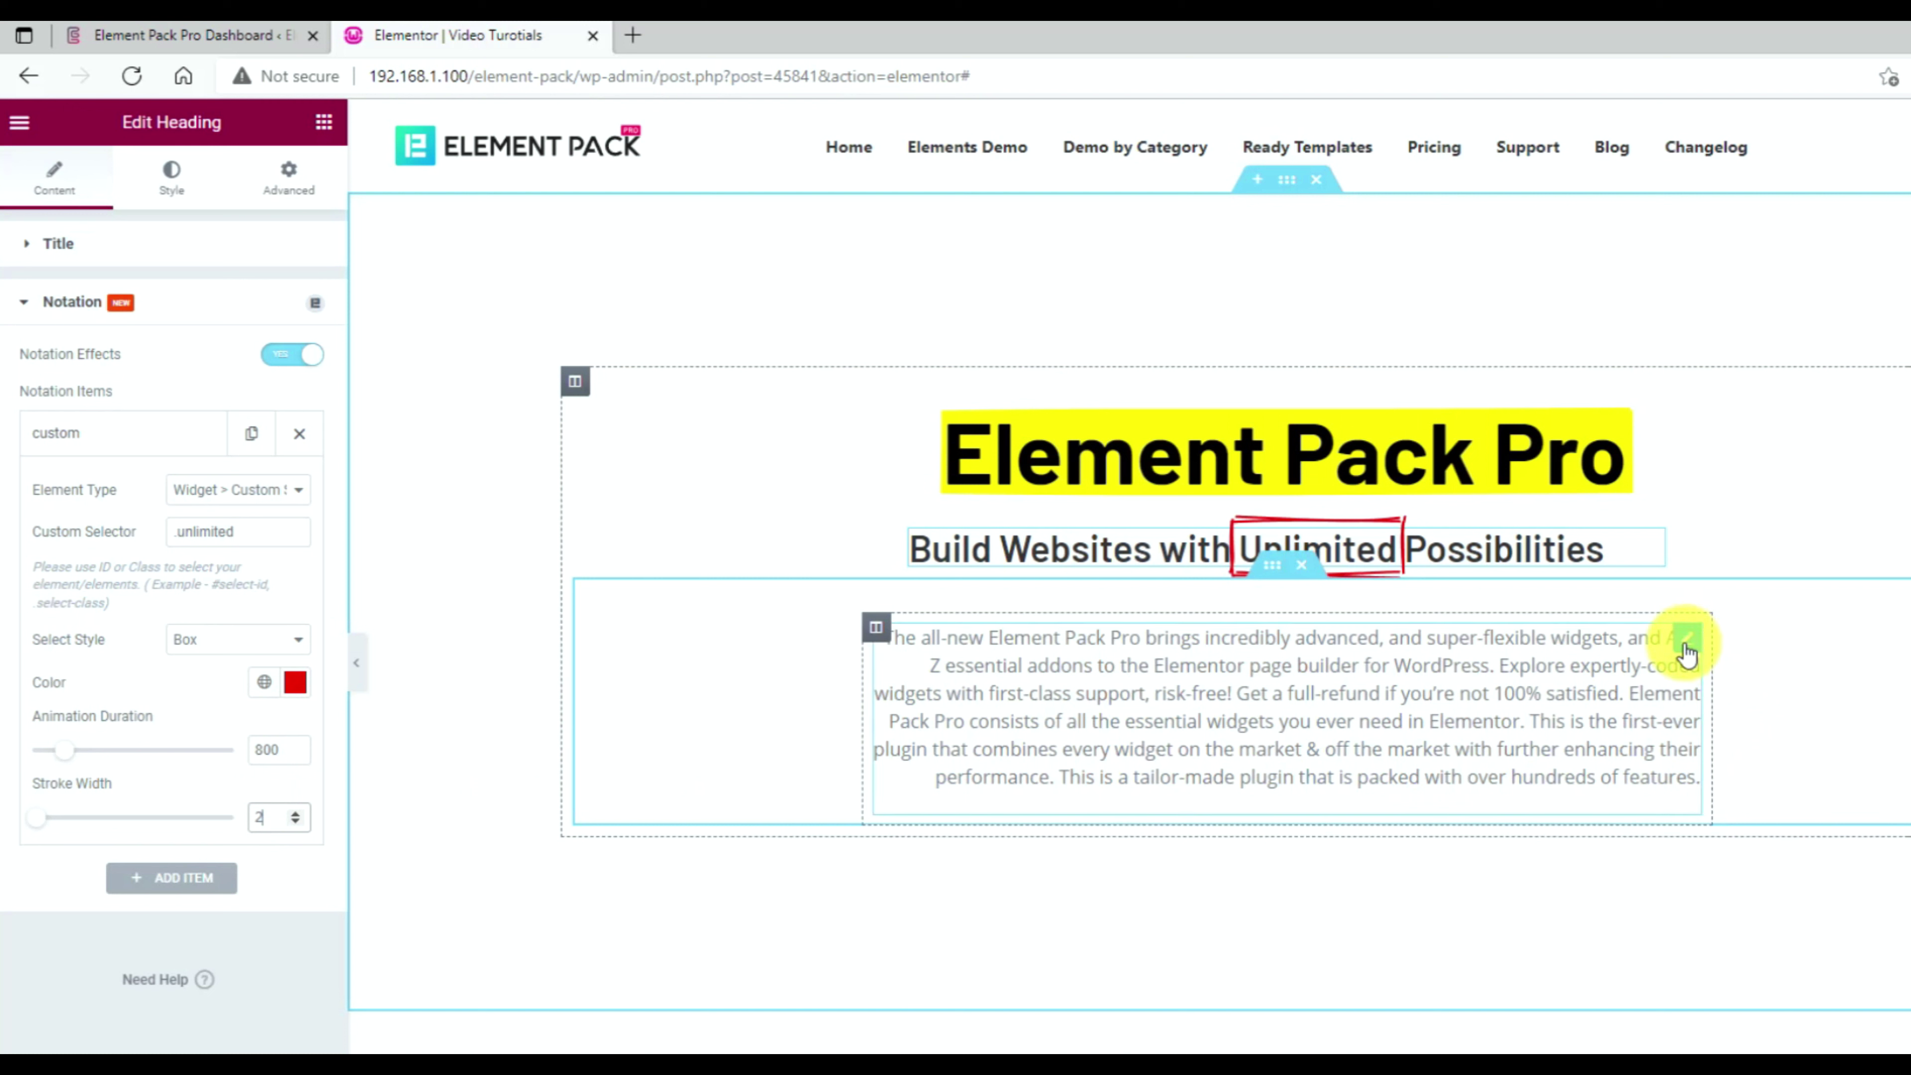
In the paragraph's HTML source, wrap the text from "Get a full-refund" through "need in Elementor." in a span tag with the id "epp".
{"action": "left_click", "coordinate": [1687, 646]}
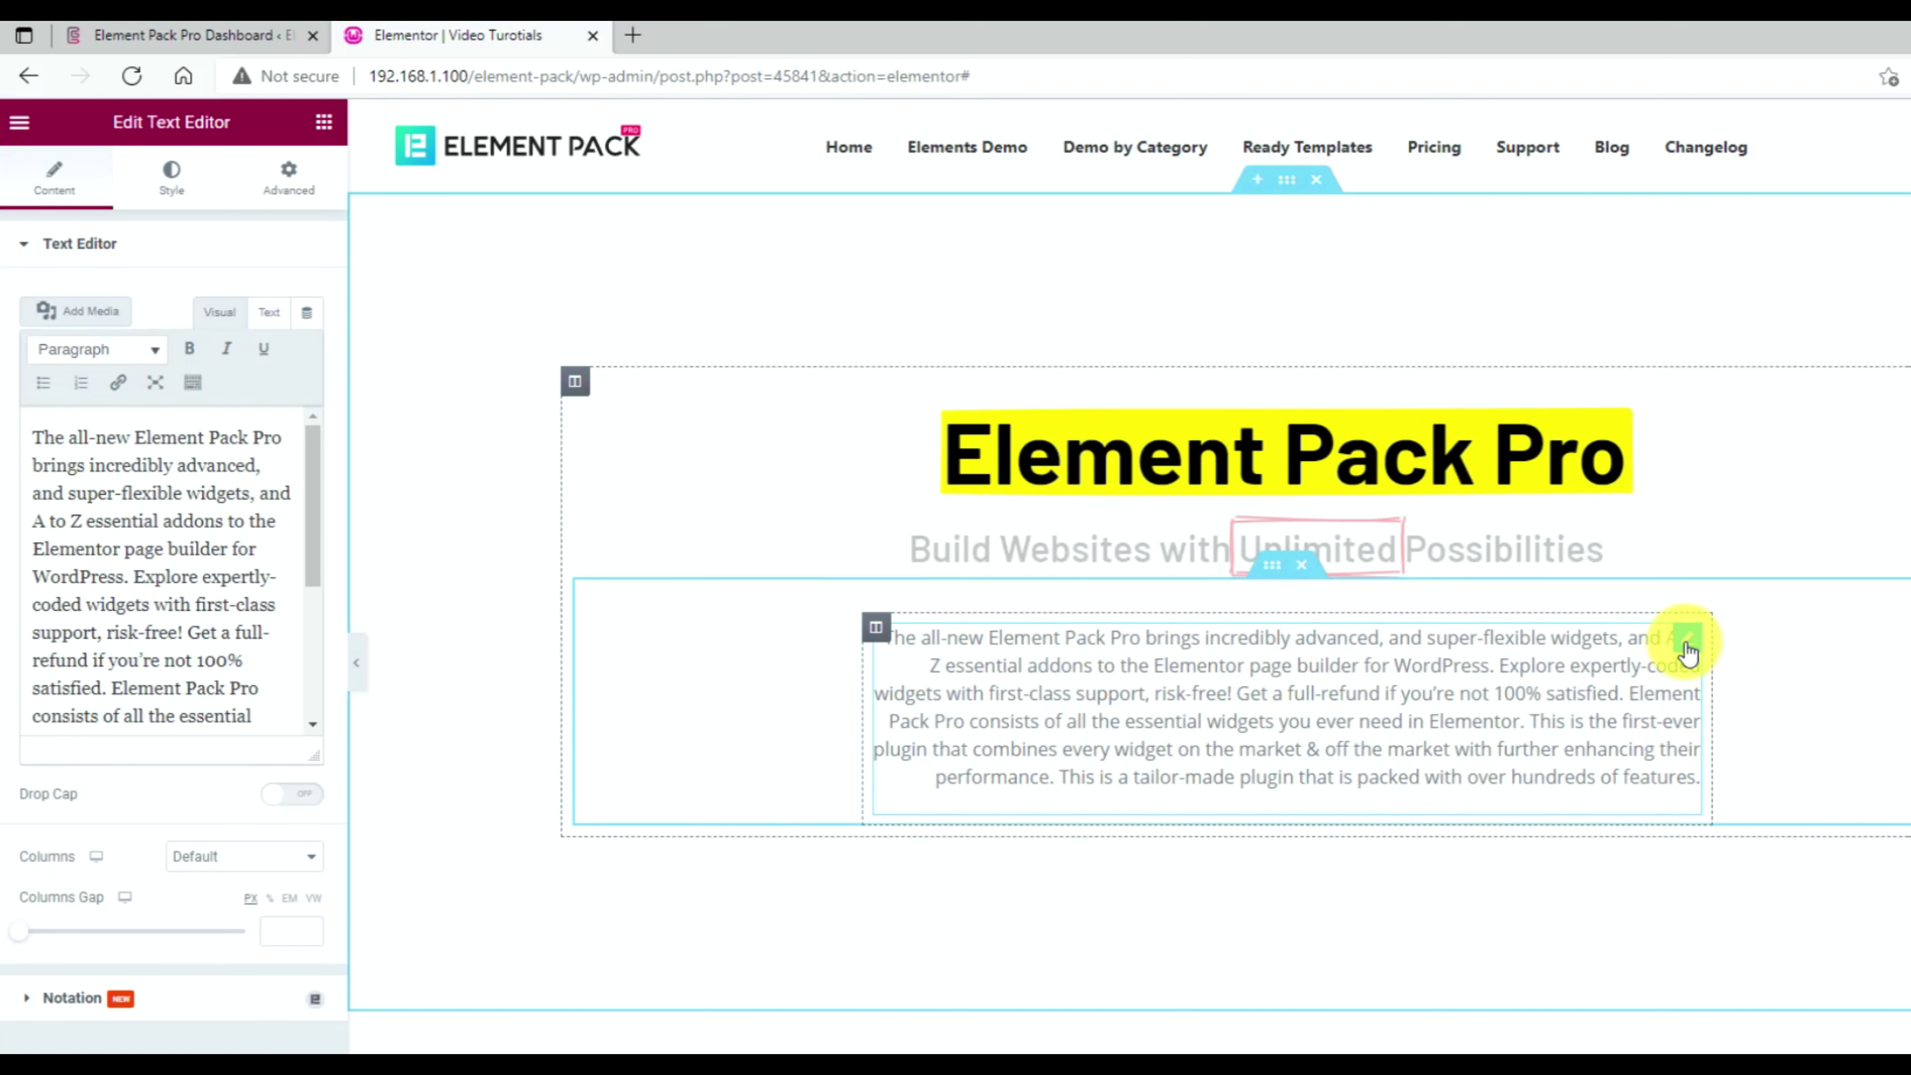
{"action": "left_click", "coordinate": [273, 313]}
{"action": "left_click", "coordinate": [200, 556]}
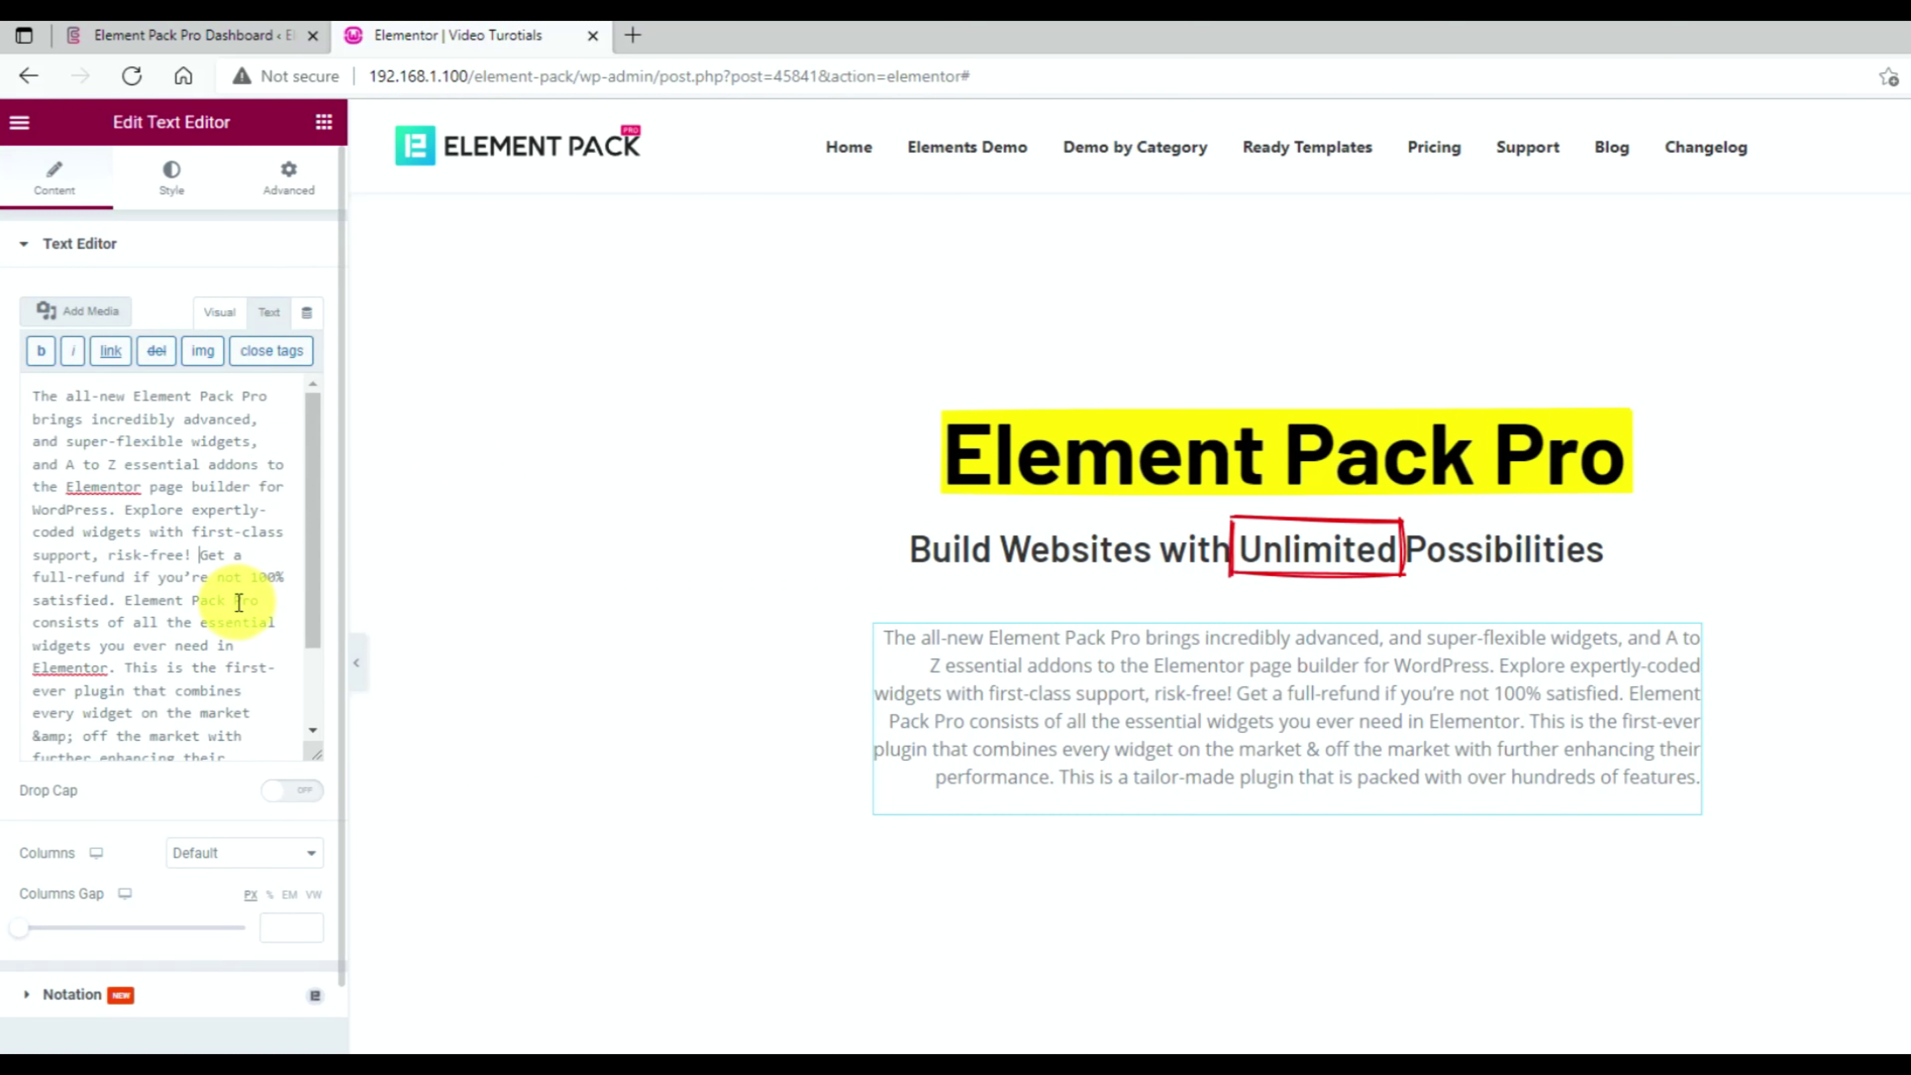
{"action": "type", "text": ">"}
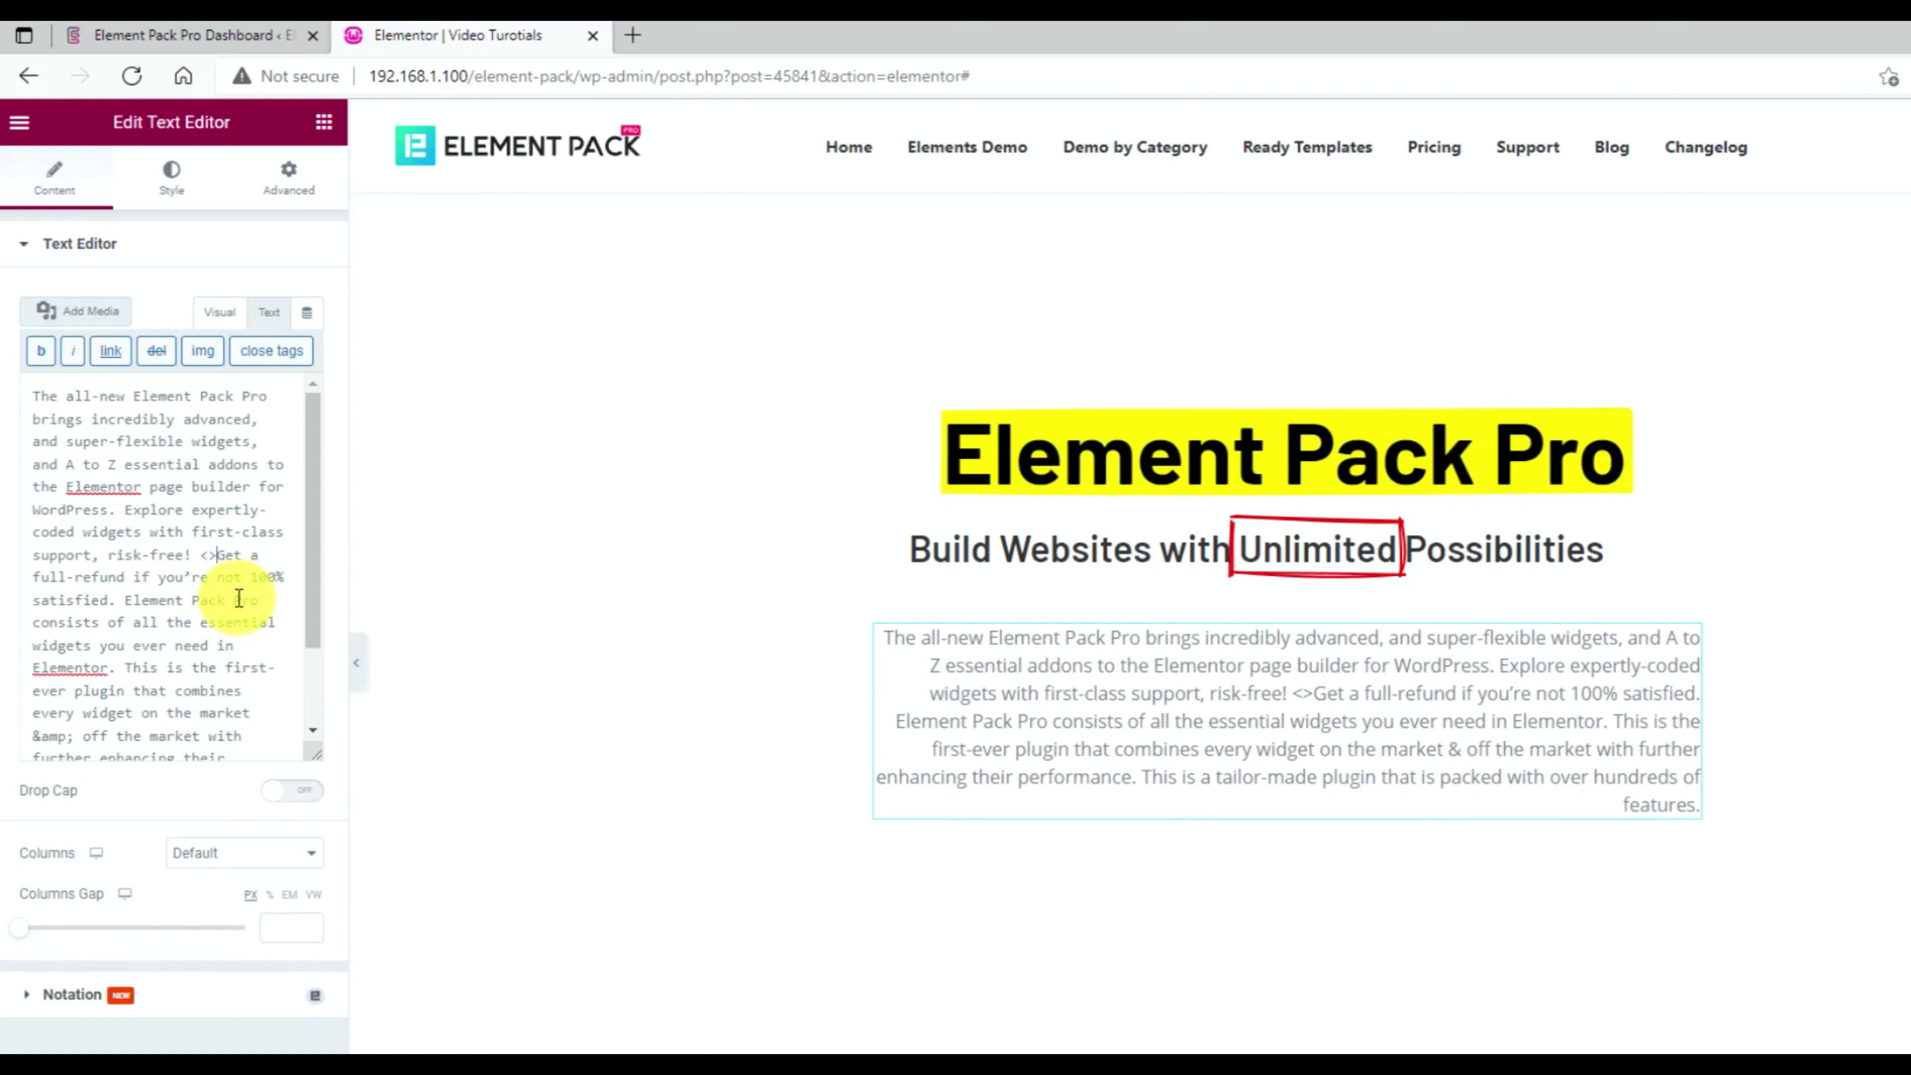
{"action": "type", "text": "span"}
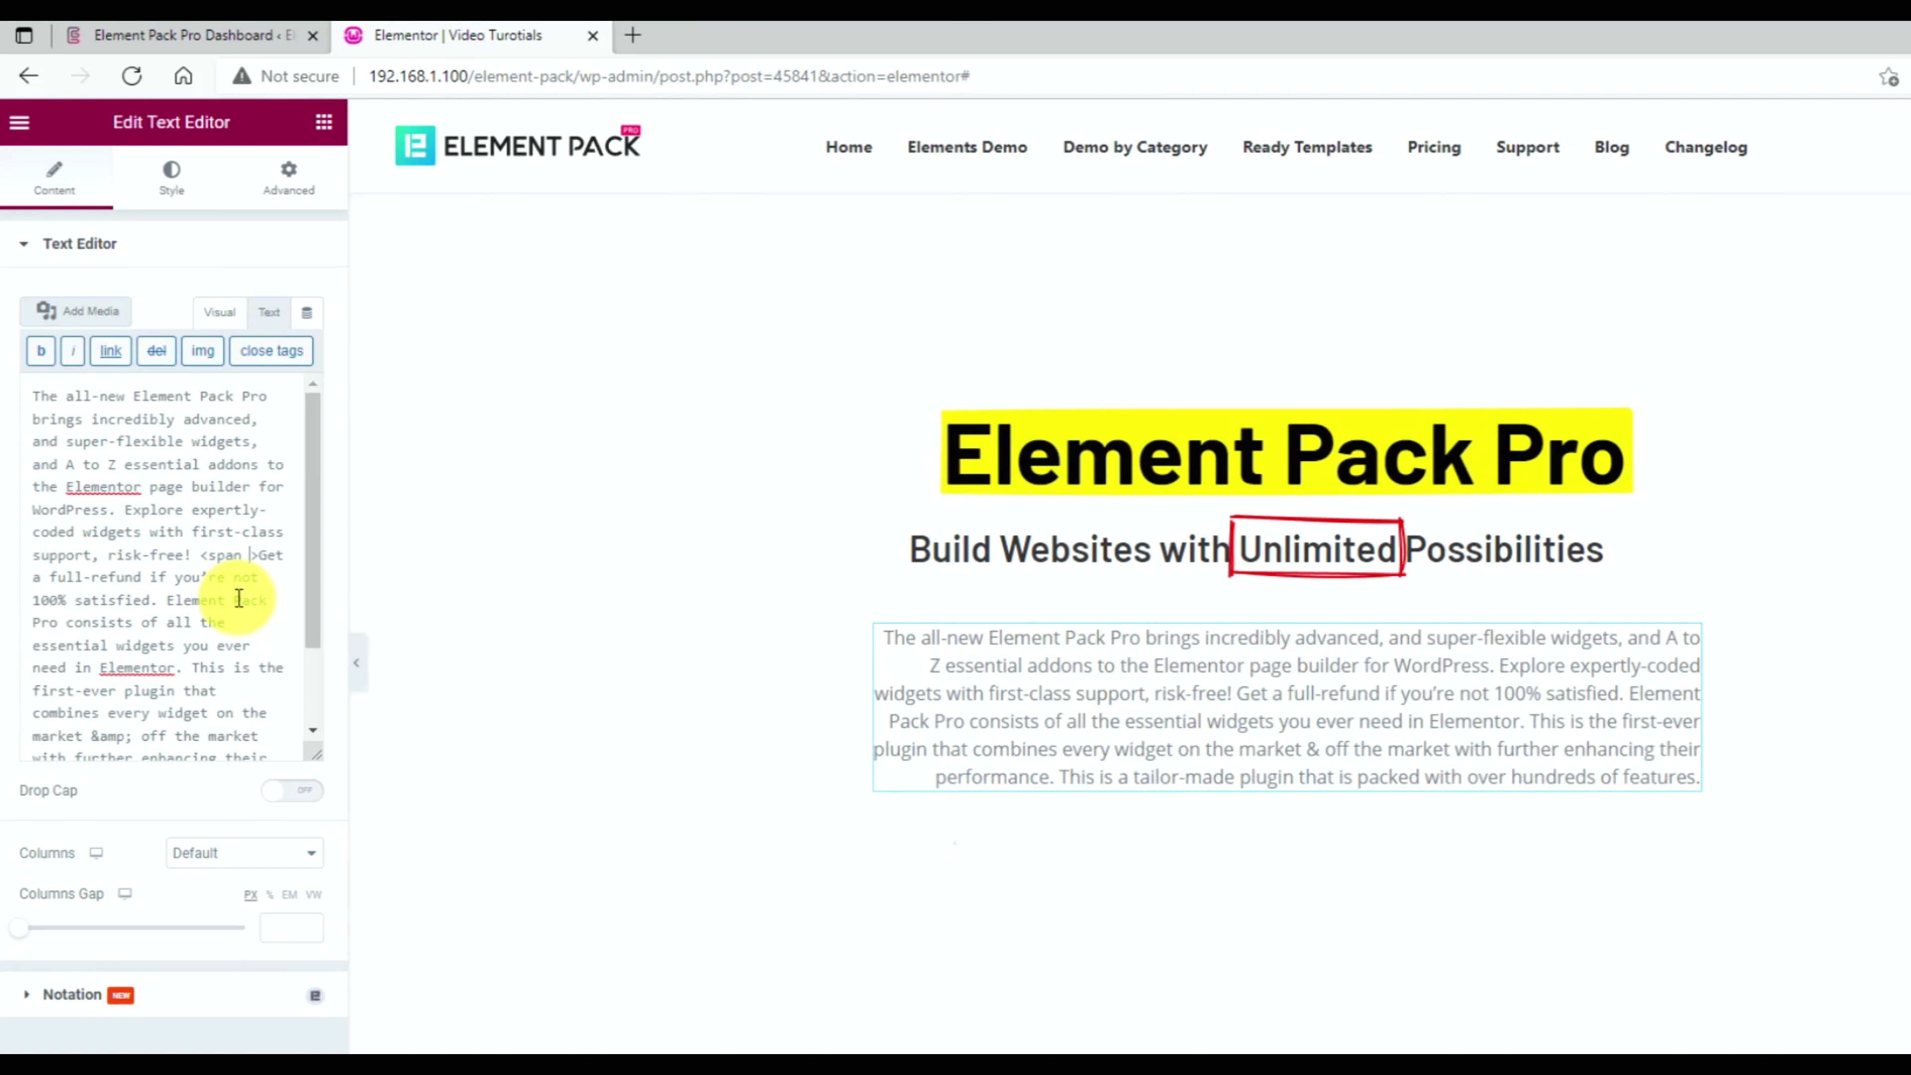
{"action": "type", "text": " id"}
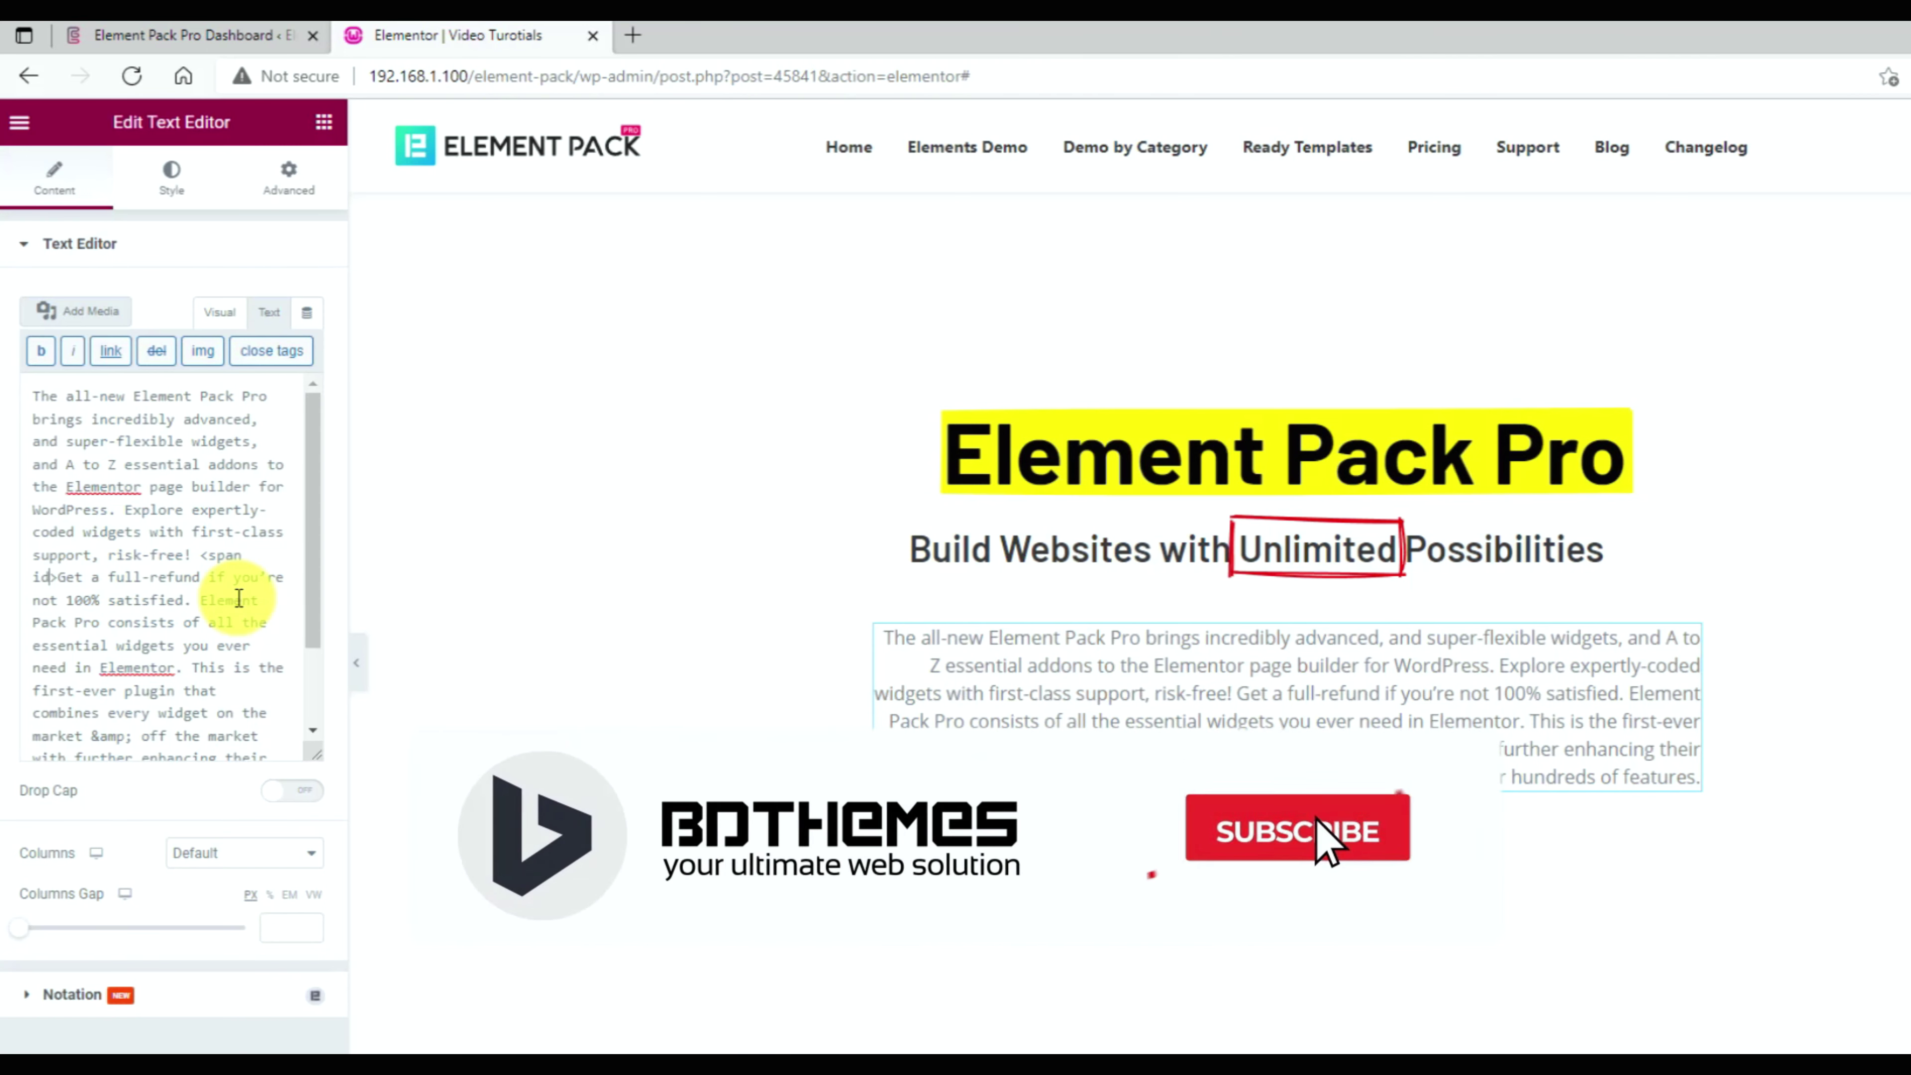
{"action": "type", "text": "=\"epp\""}
{"action": "left_click", "coordinate": [227, 660]}
{"action": "type", "text": "</sp>"}
{"action": "key", "text": "Left"}
{"action": "type", "text": "/sp"}
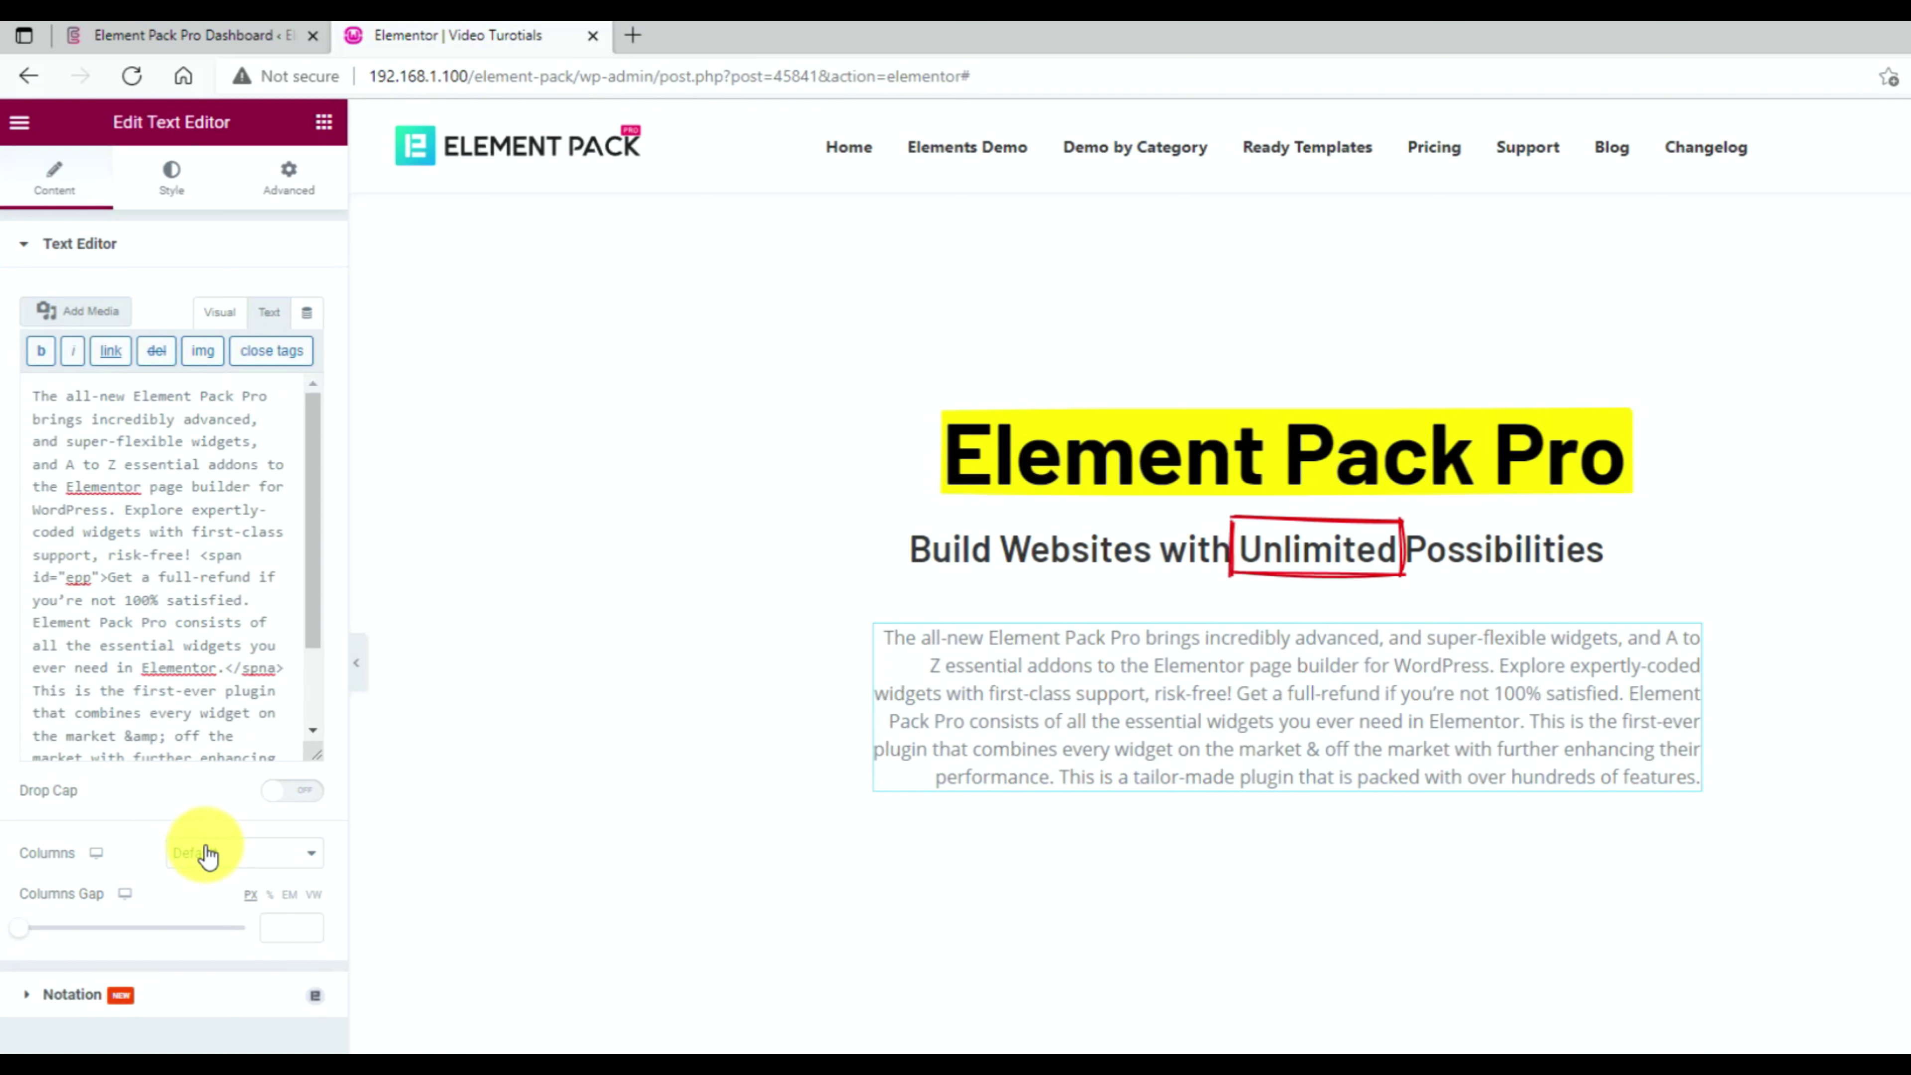
Enable notation effects on the paragraph and target its notation item to the widget's custom selector "#epp".
{"action": "left_click", "coordinate": [184, 995]}
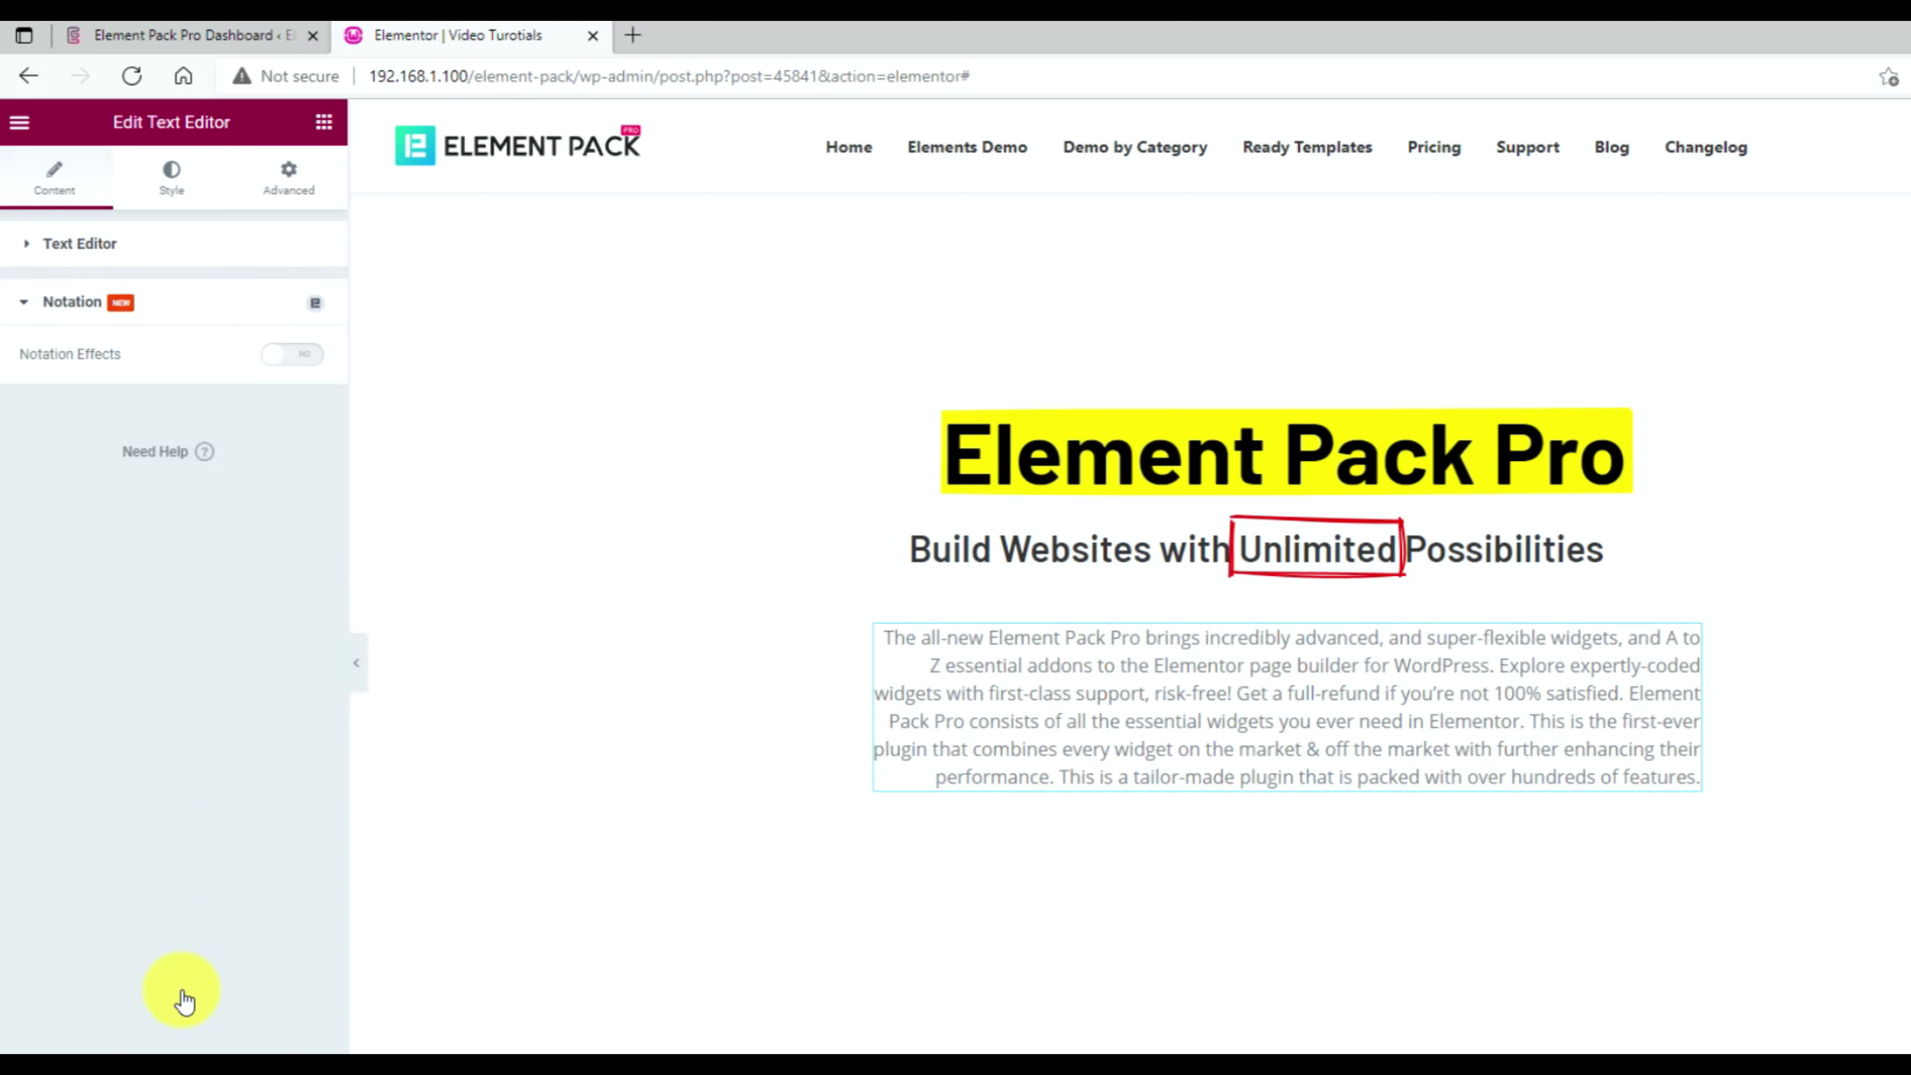
{"action": "left_click", "coordinate": [313, 359]}
{"action": "left_click", "coordinate": [192, 432]}
{"action": "left_click", "coordinate": [234, 490]}
{"action": "left_click", "coordinate": [238, 539]}
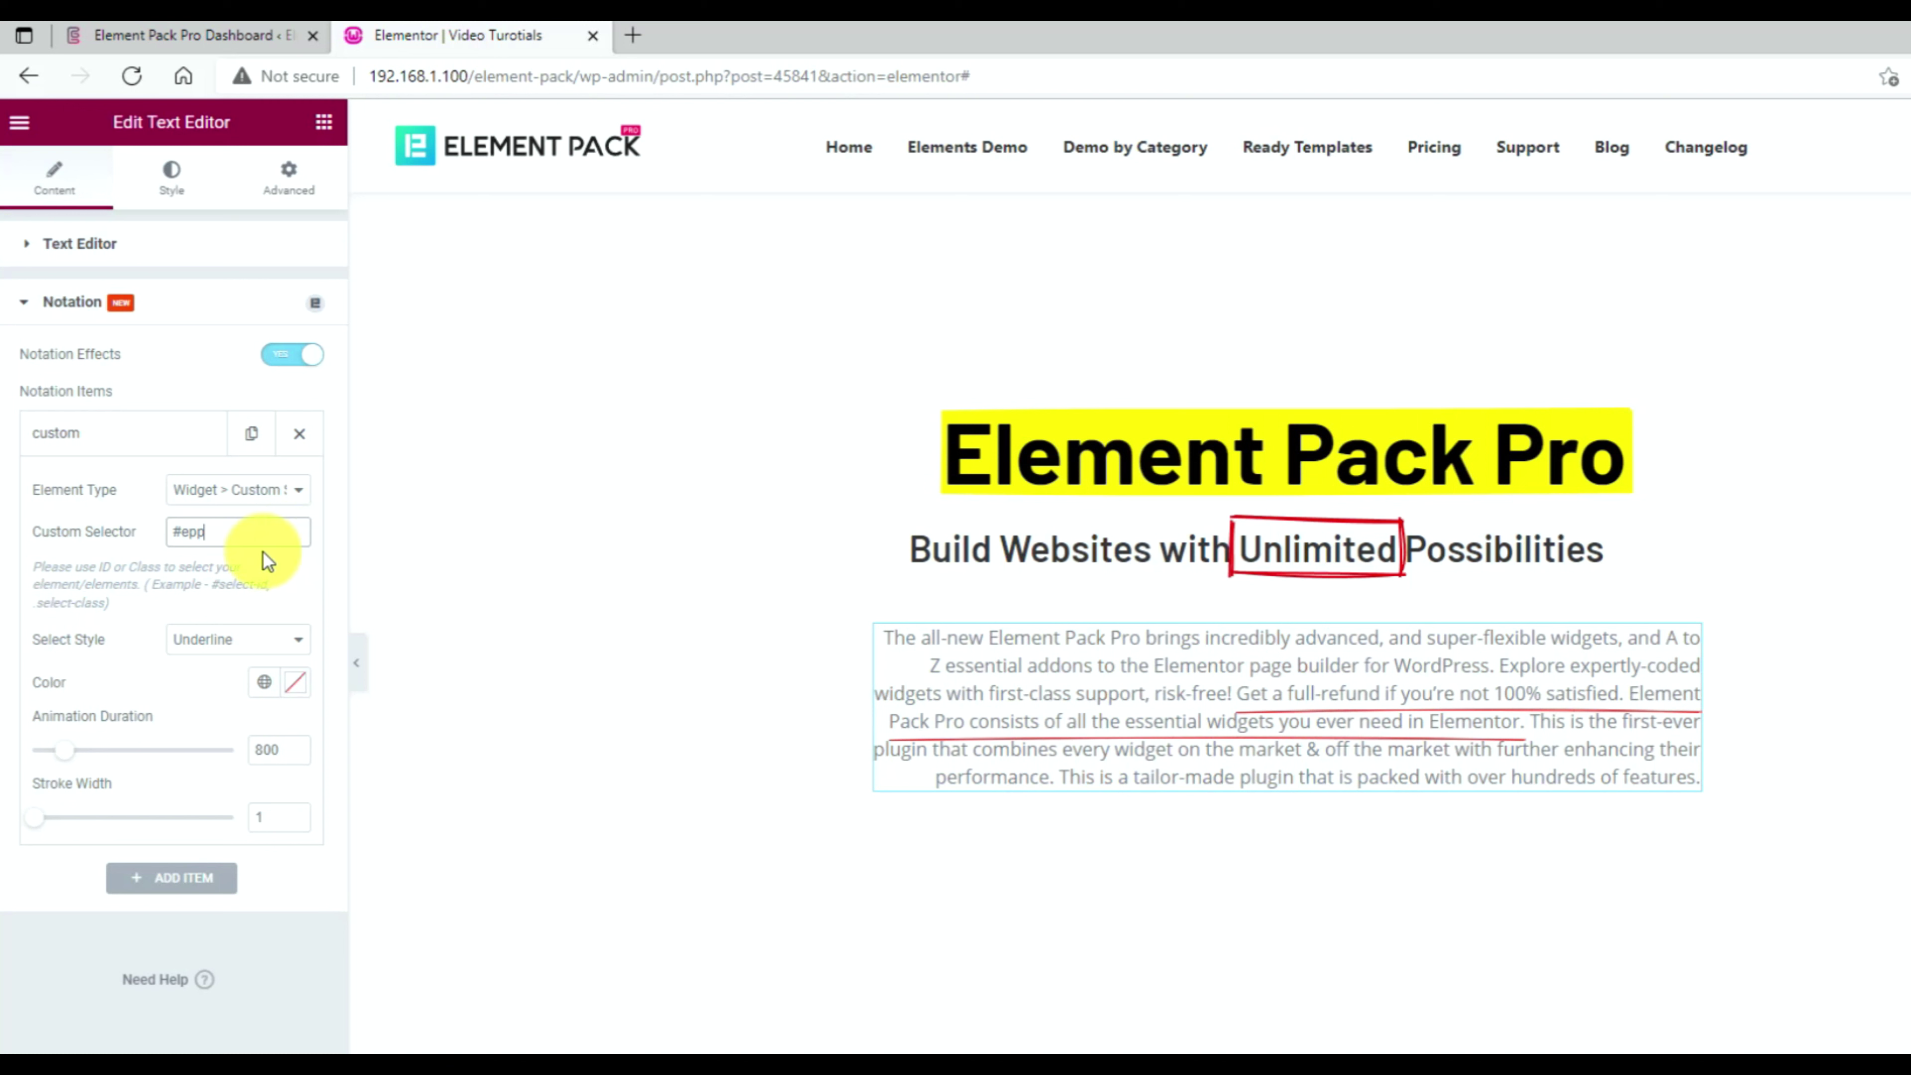
Keep the paragraph notation's Underline style, set it to orange #FF7B00 with stroke width 2, and hide the editing panel to preview the page.
{"action": "left_click", "coordinate": [239, 652]}
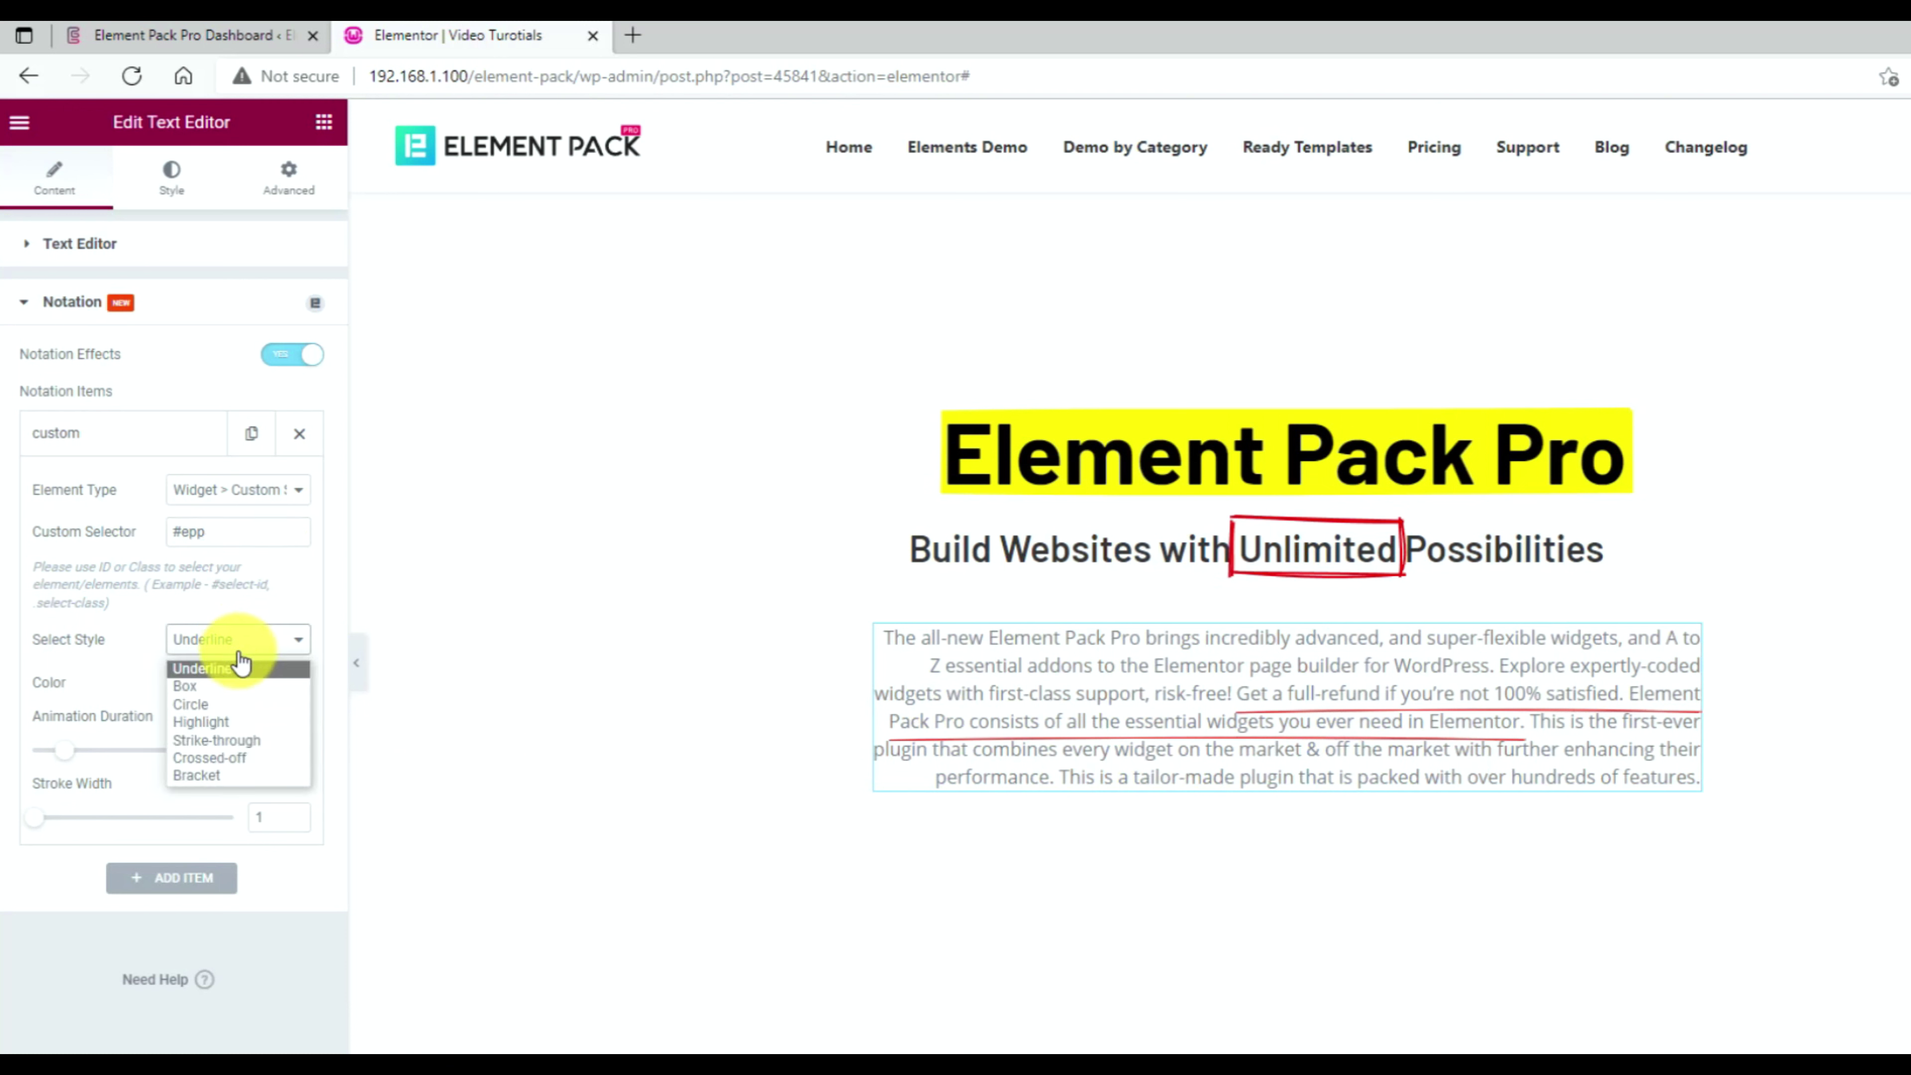
{"action": "left_click", "coordinate": [139, 663]}
{"action": "left_click", "coordinate": [295, 682]}
{"action": "left_click_drag", "start_coordinate": [175, 982], "coordinate": [187, 981]}
{"action": "left_click_drag", "start_coordinate": [376, 819], "coordinate": [468, 769]}
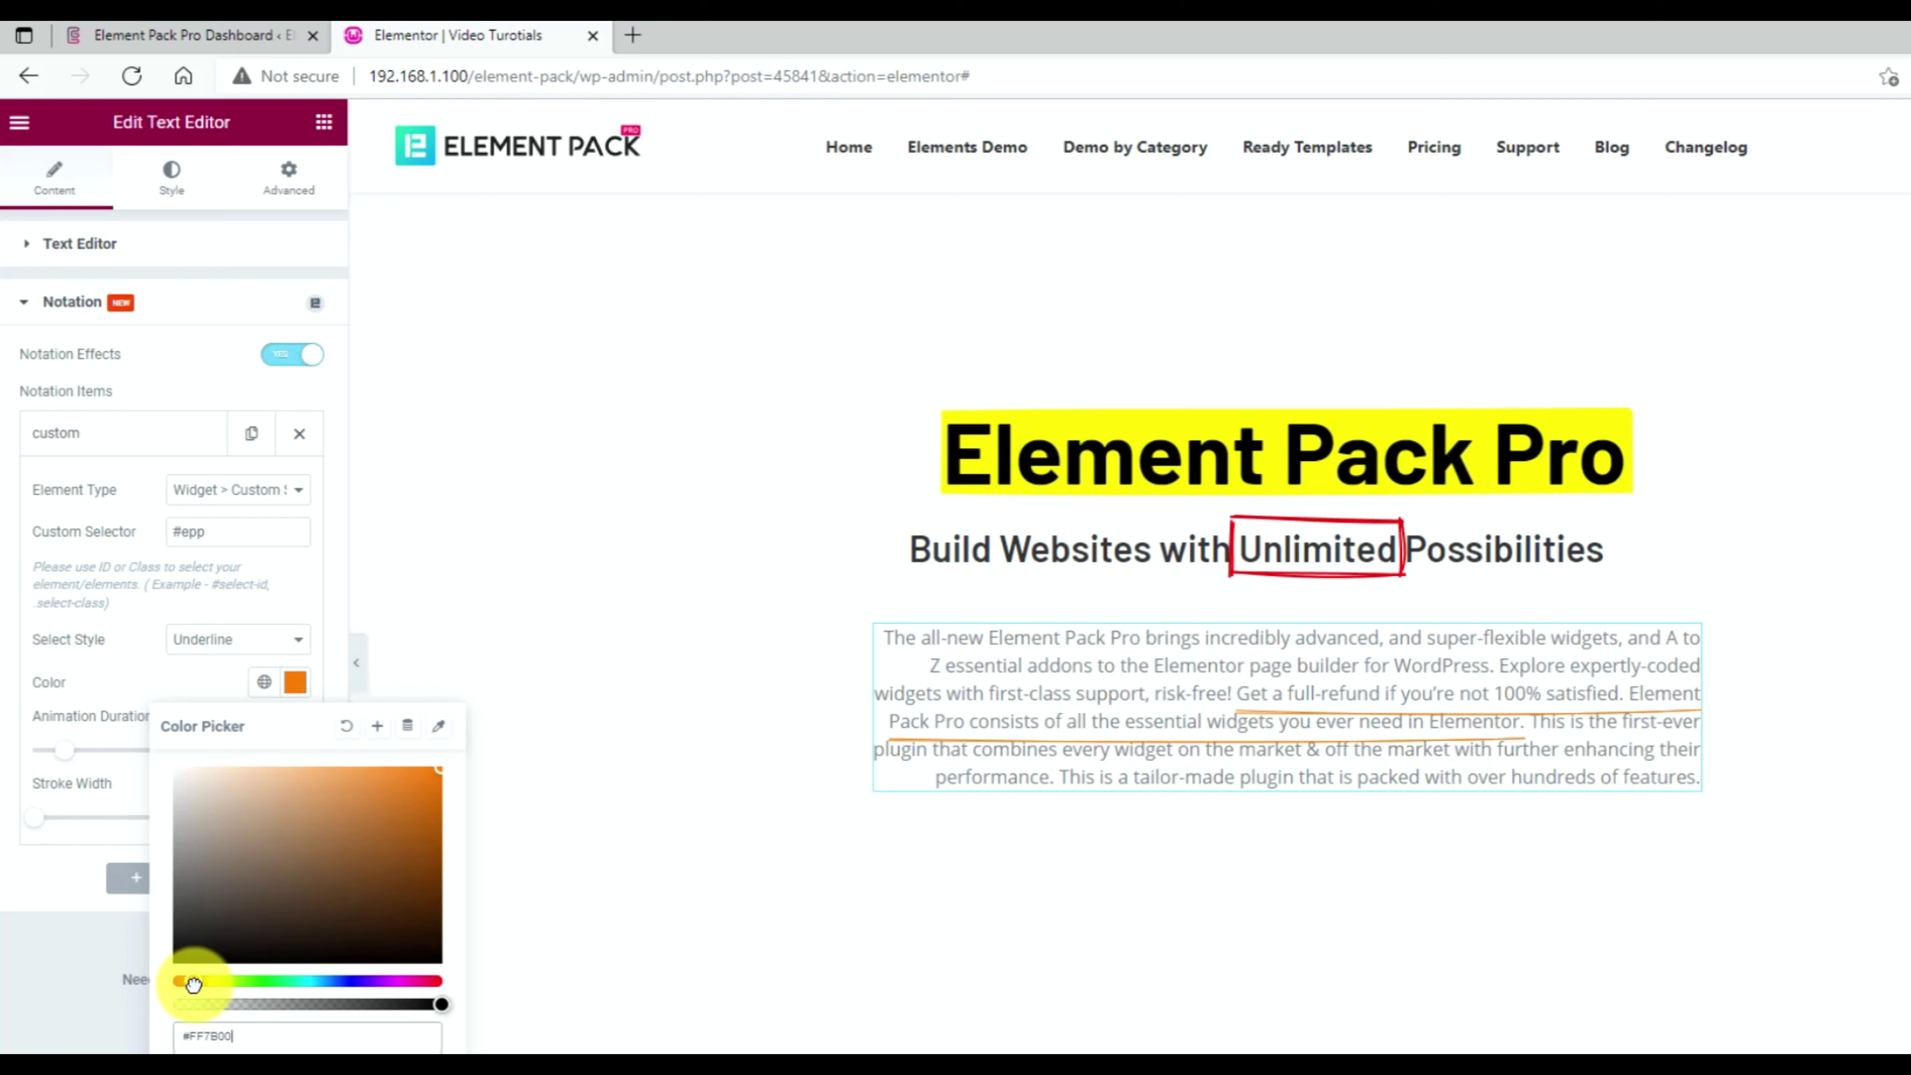
{"action": "left_click", "coordinate": [127, 792]}
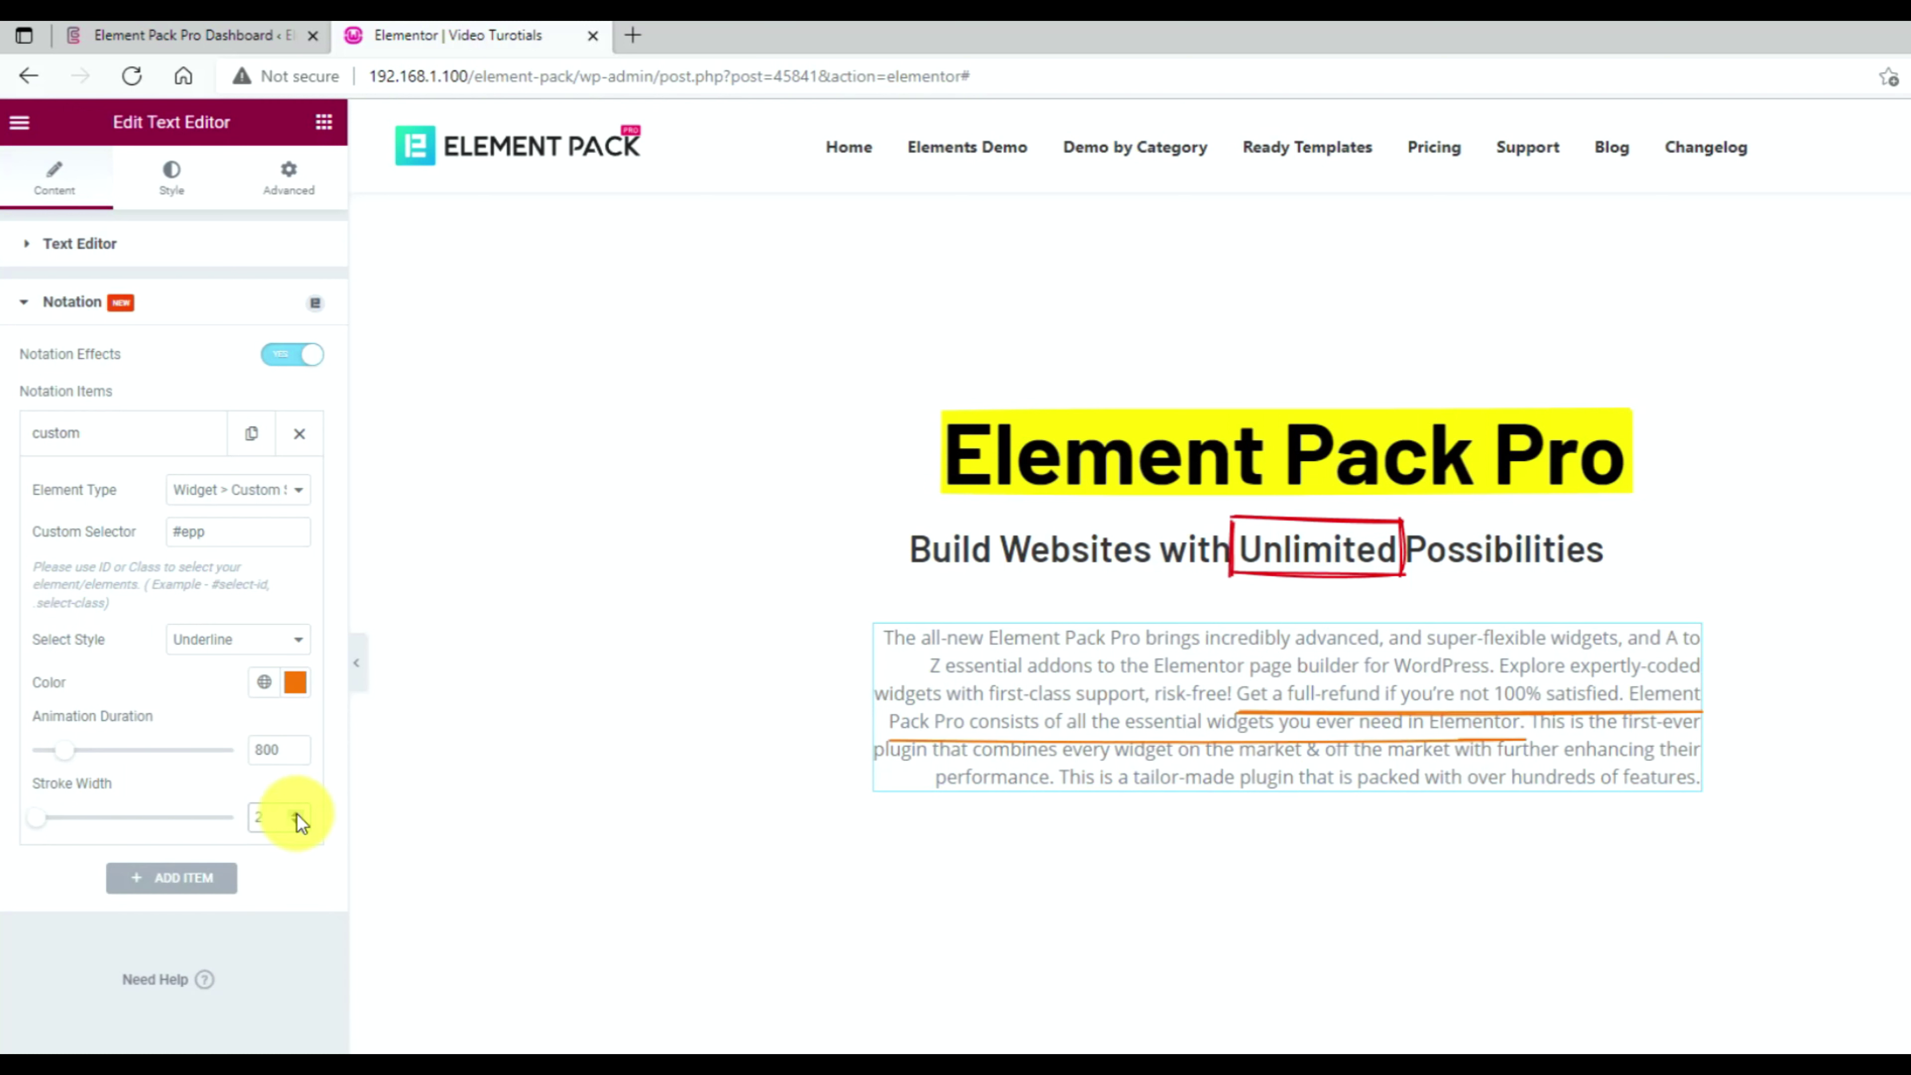
{"action": "left_click", "coordinate": [357, 663]}
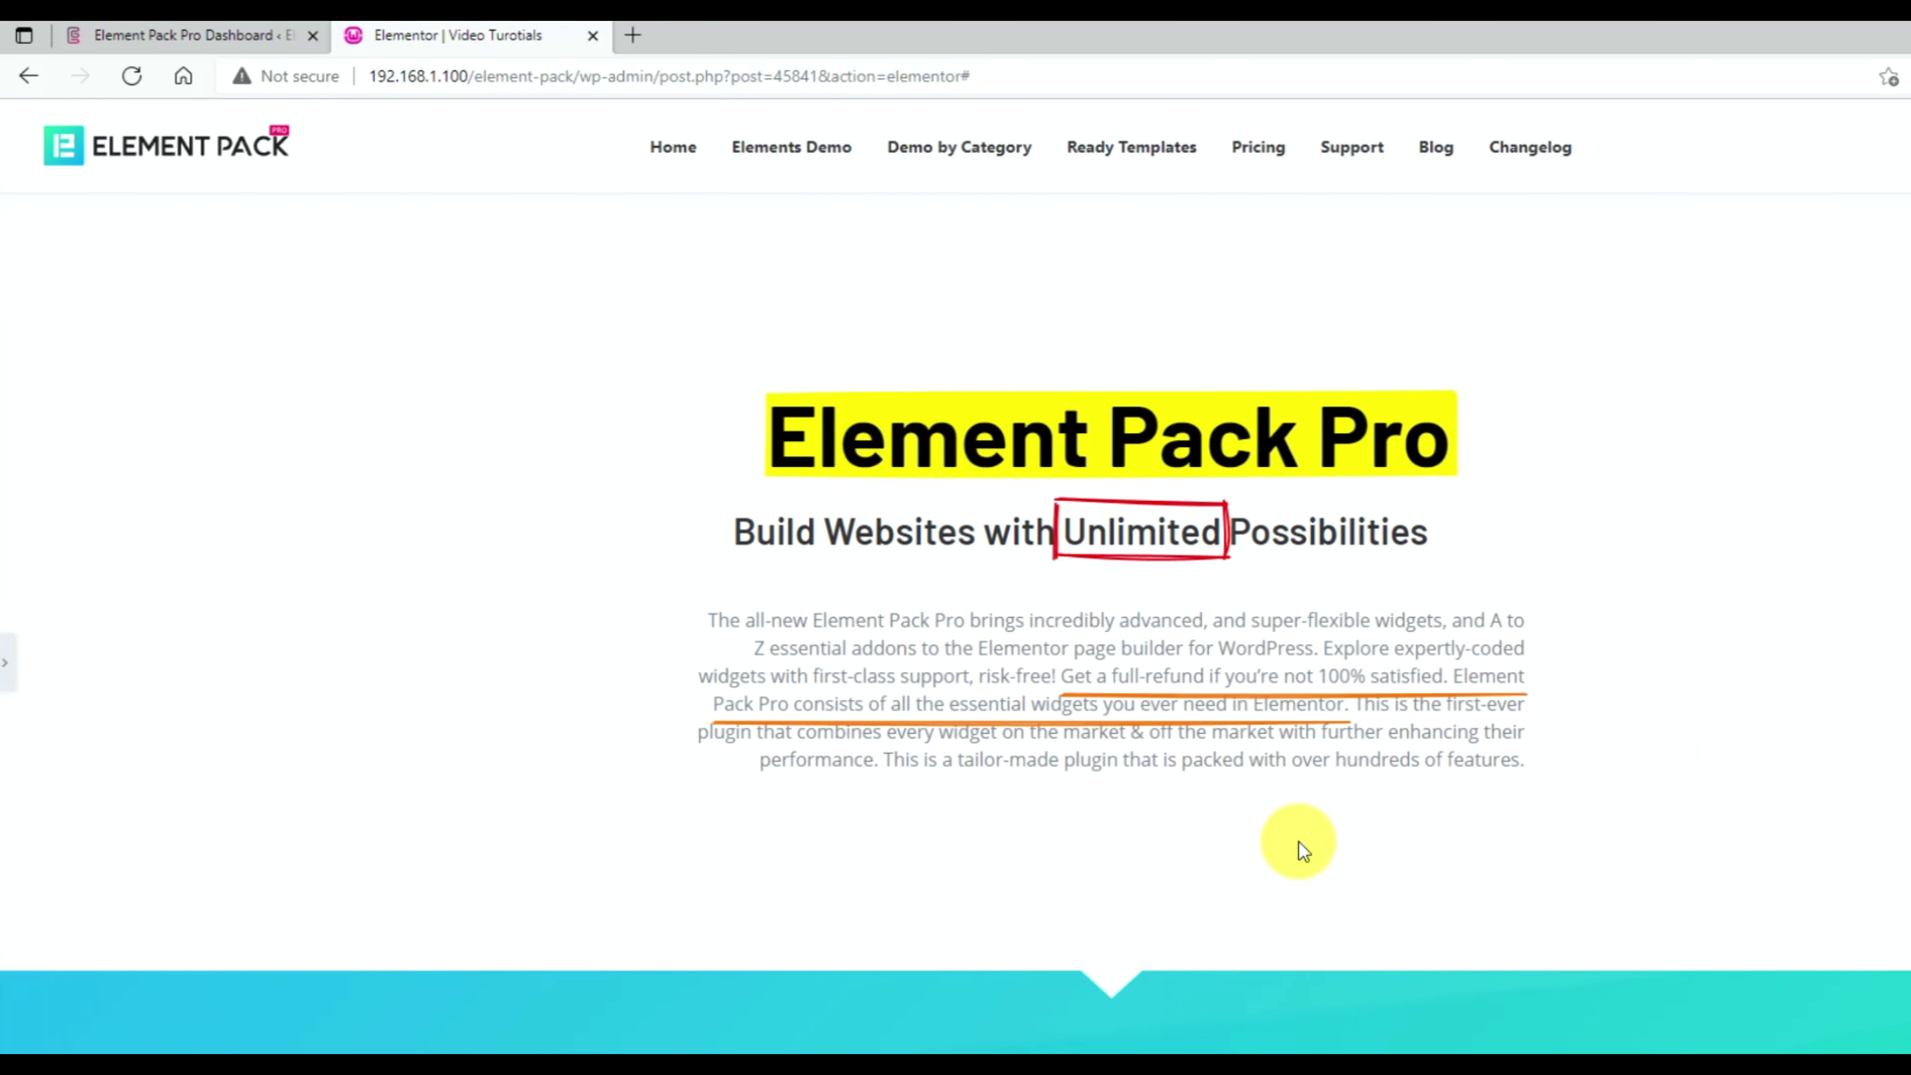